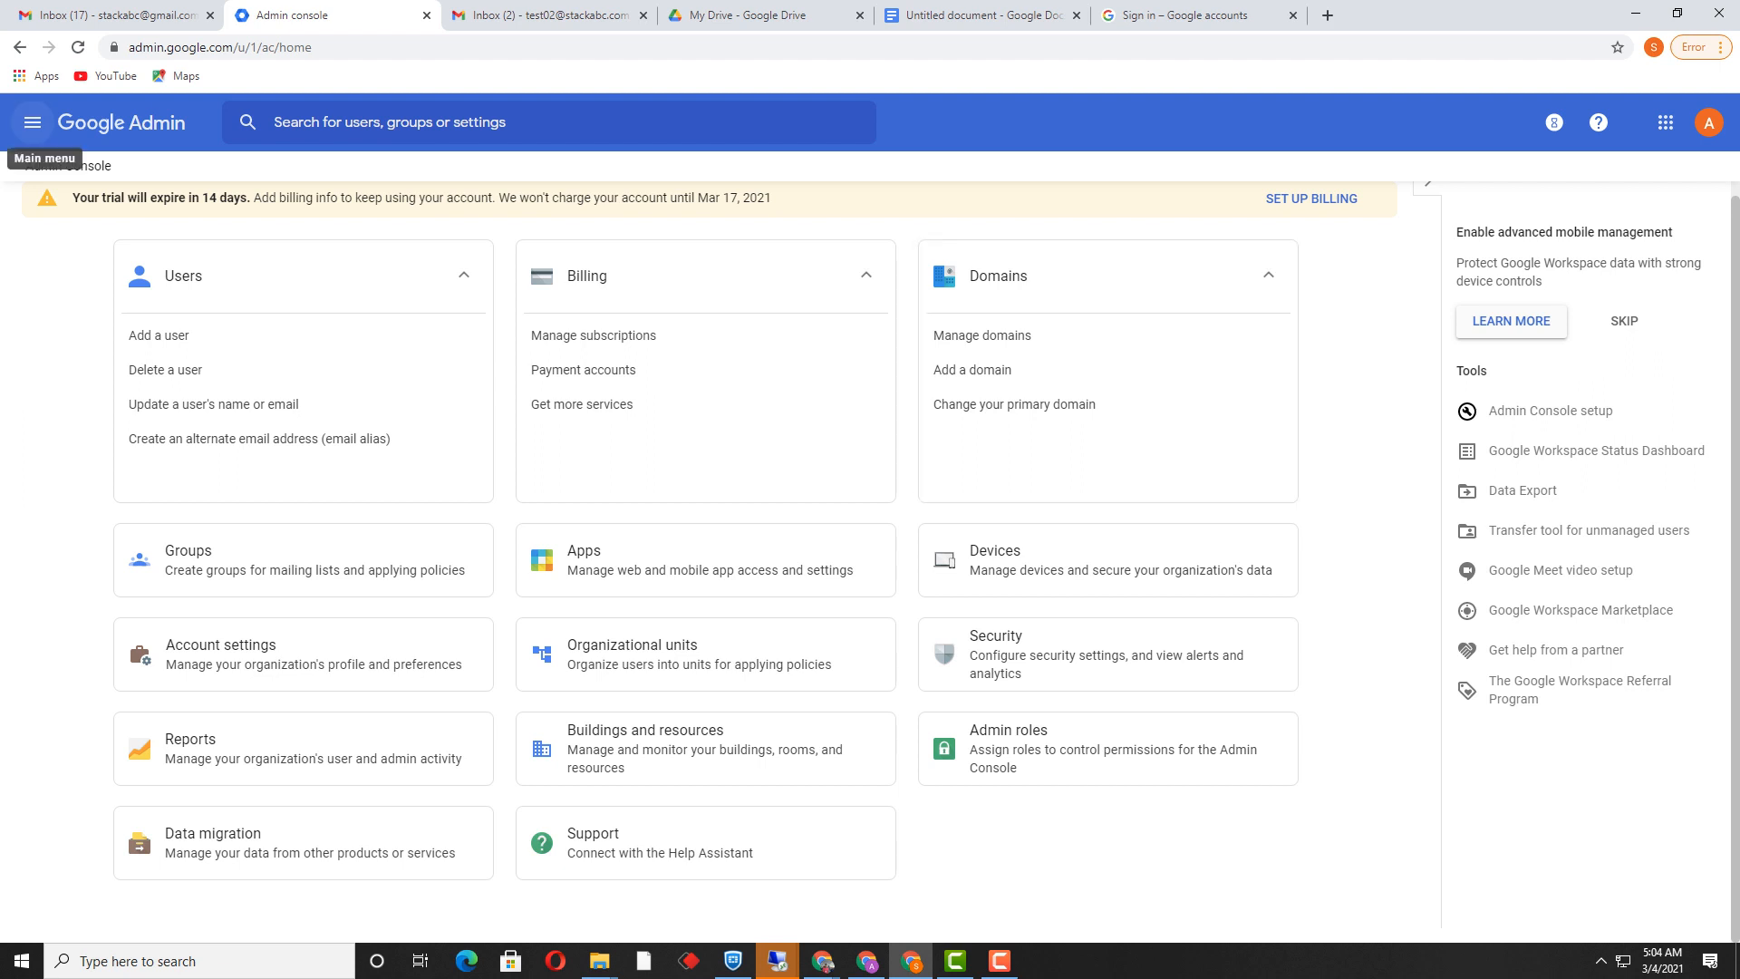
Step: Navigate to Apps > Google Workspace to list the core services with their on/off status
left_click(33, 123)
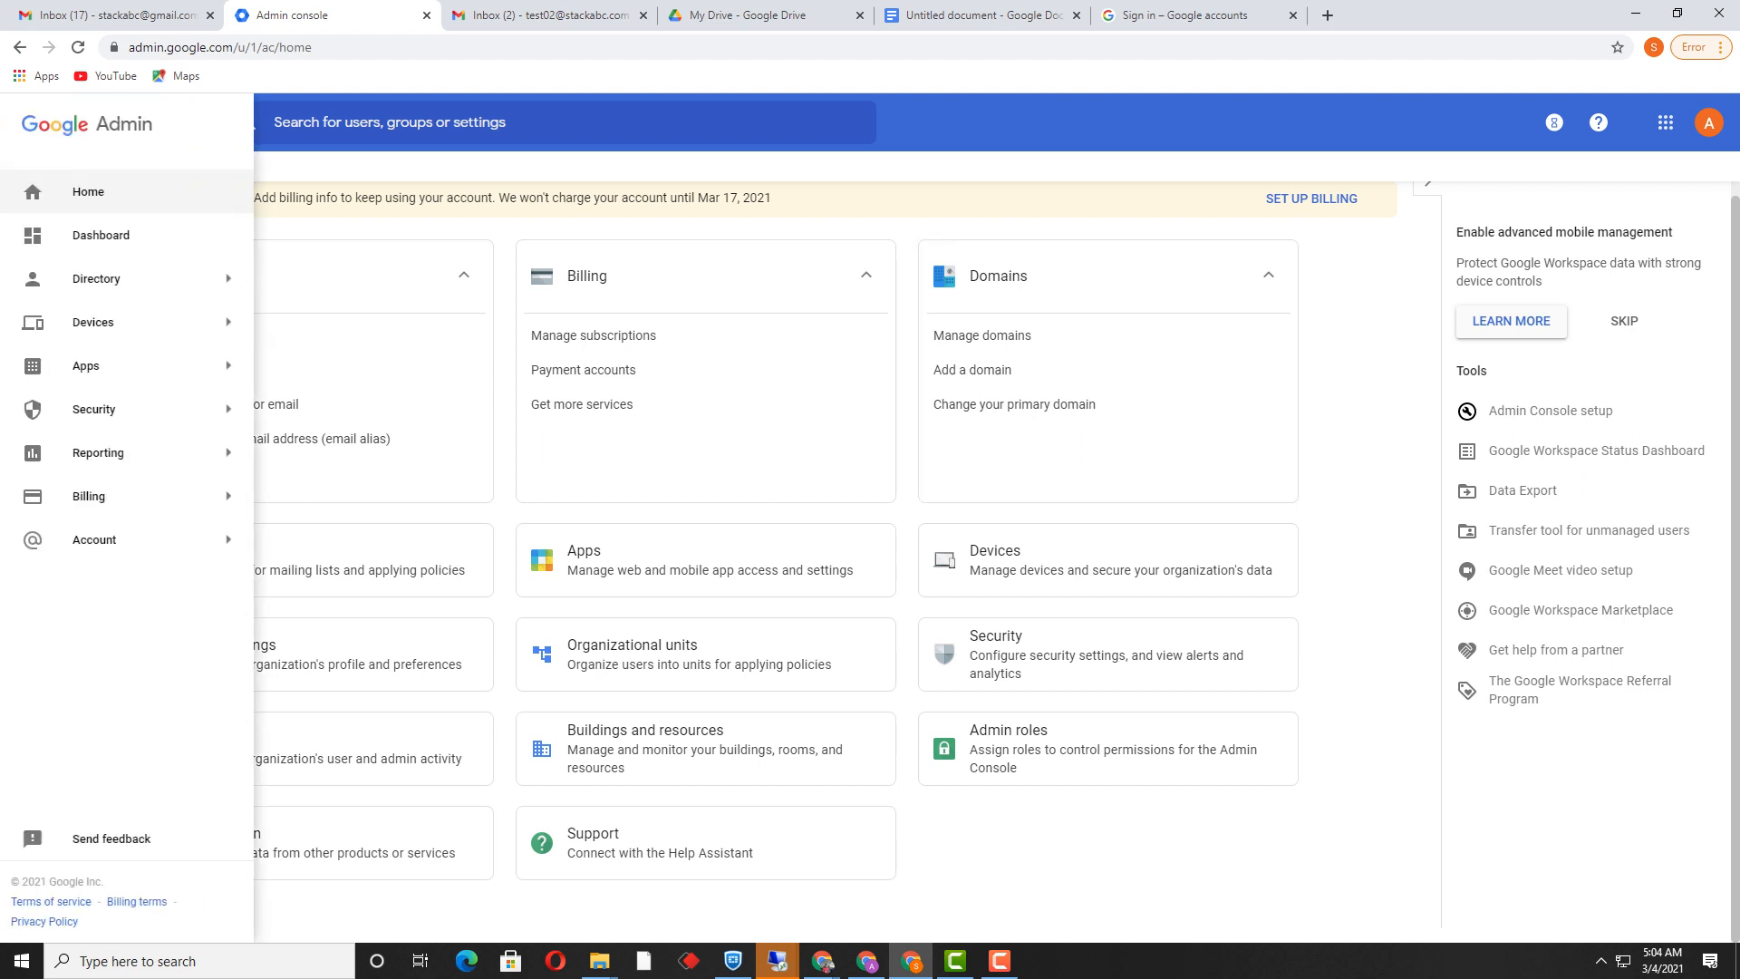
left_click(95, 278)
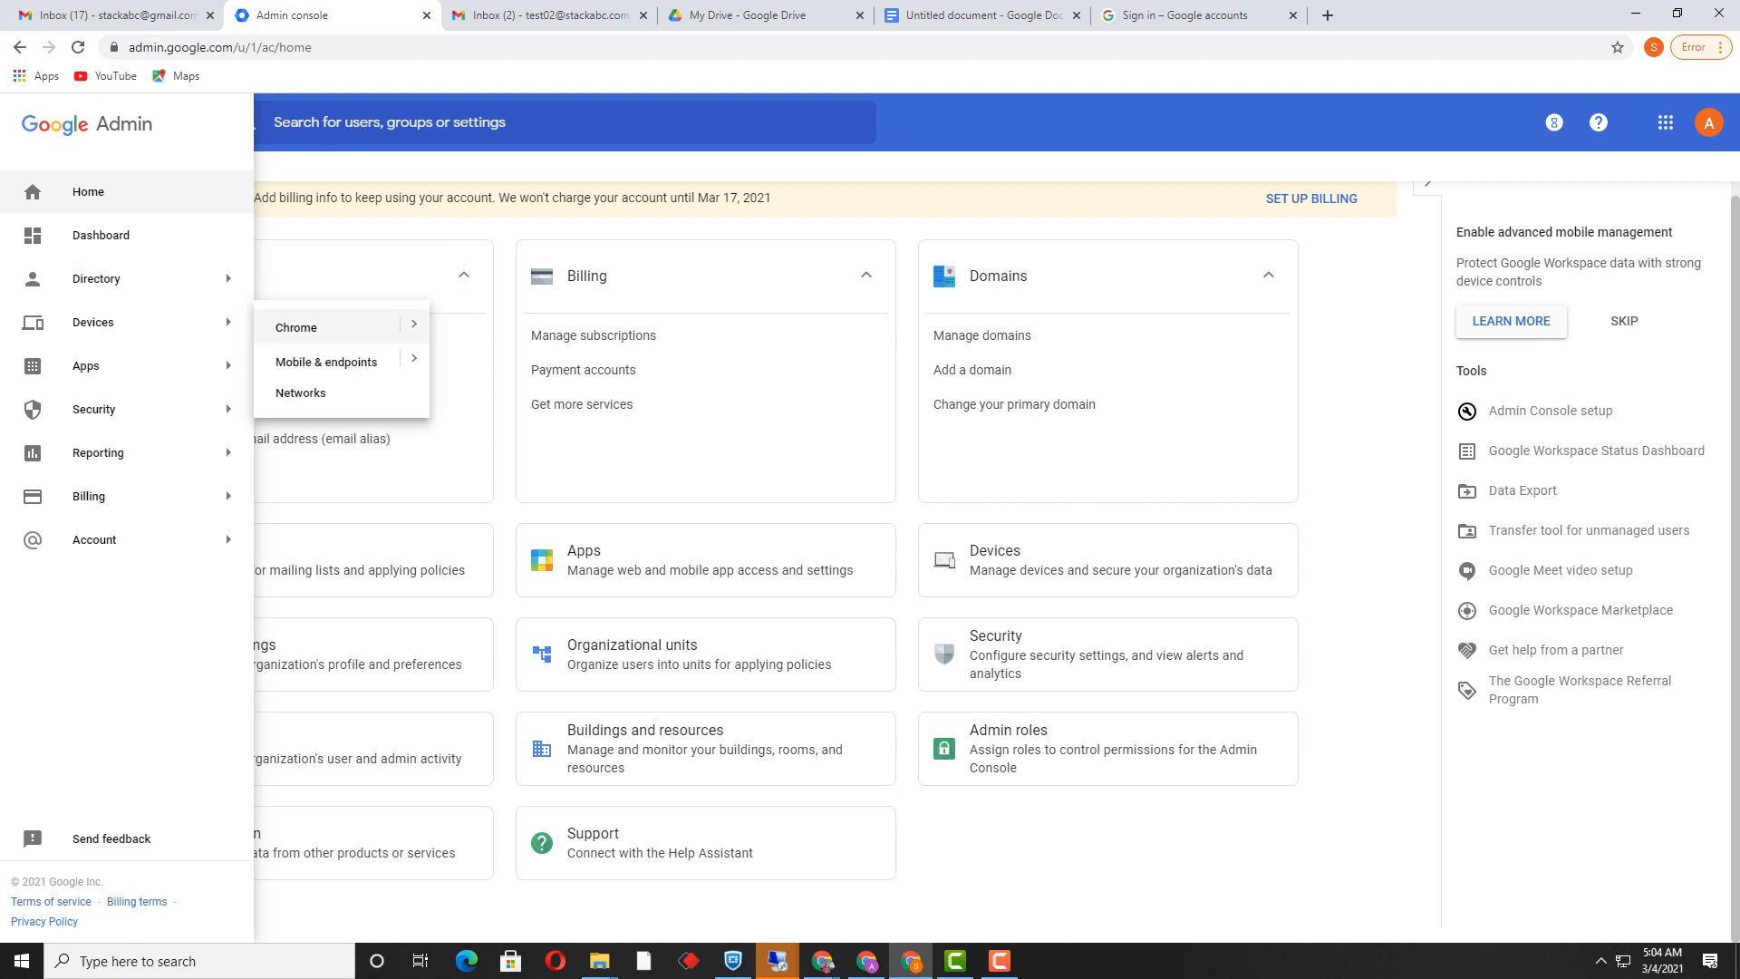
mouse_move(86, 365)
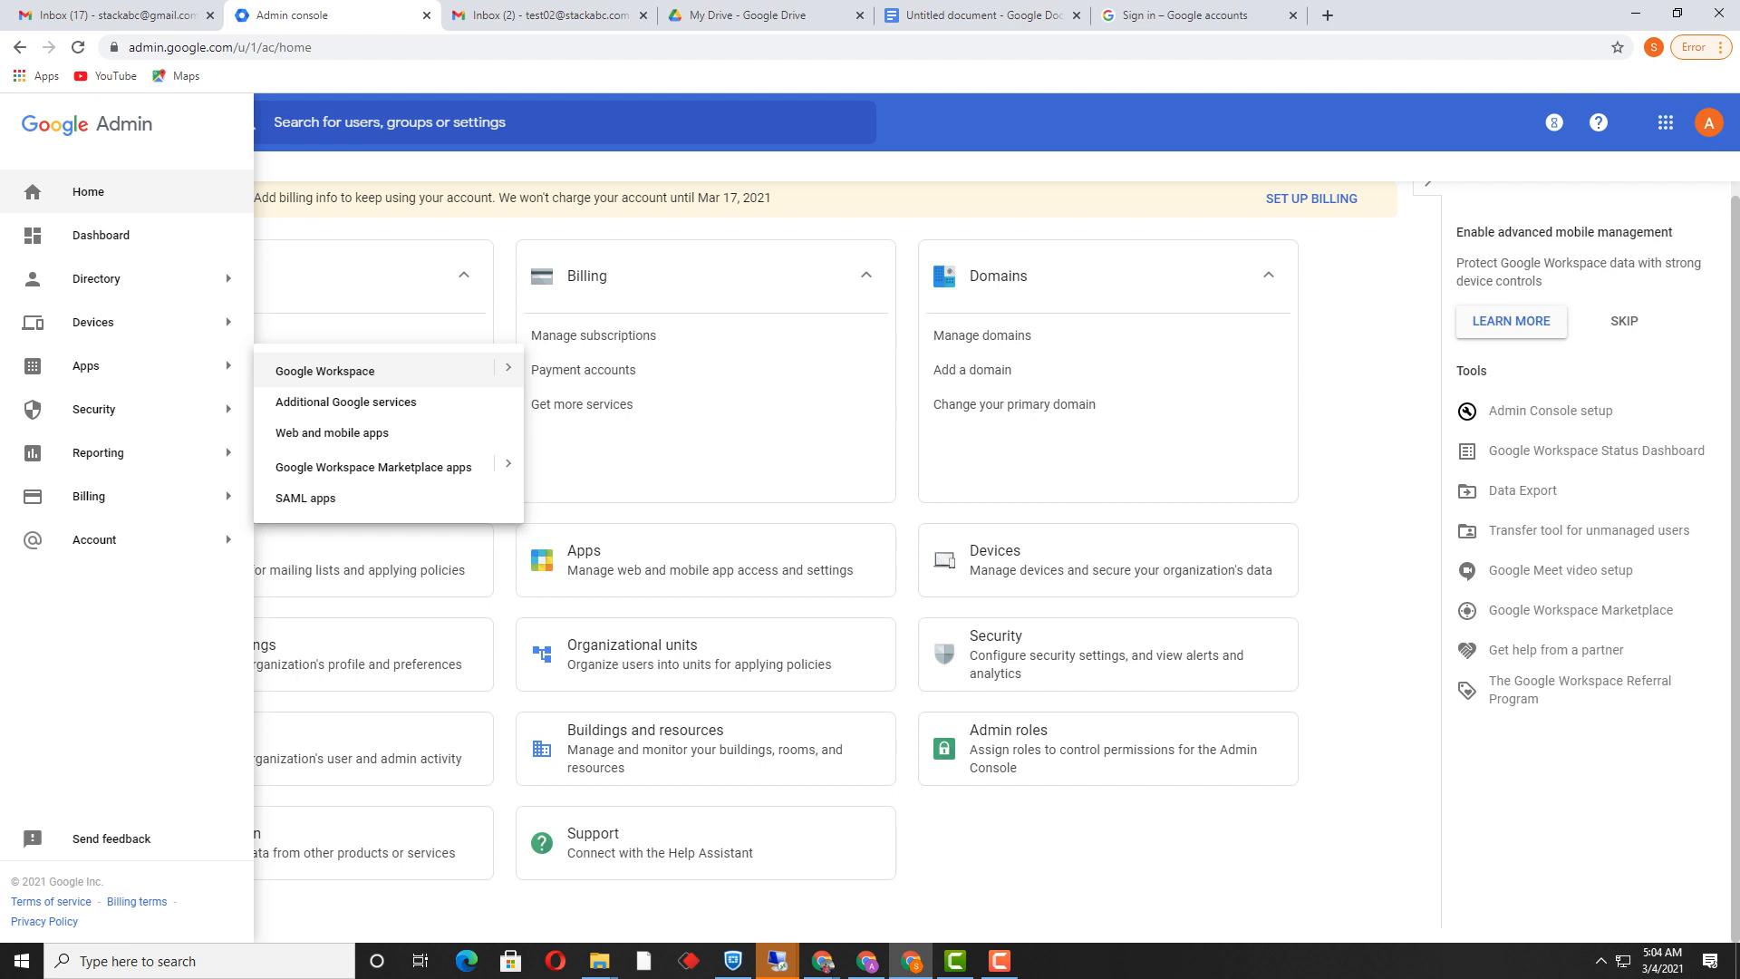
left_click(325, 370)
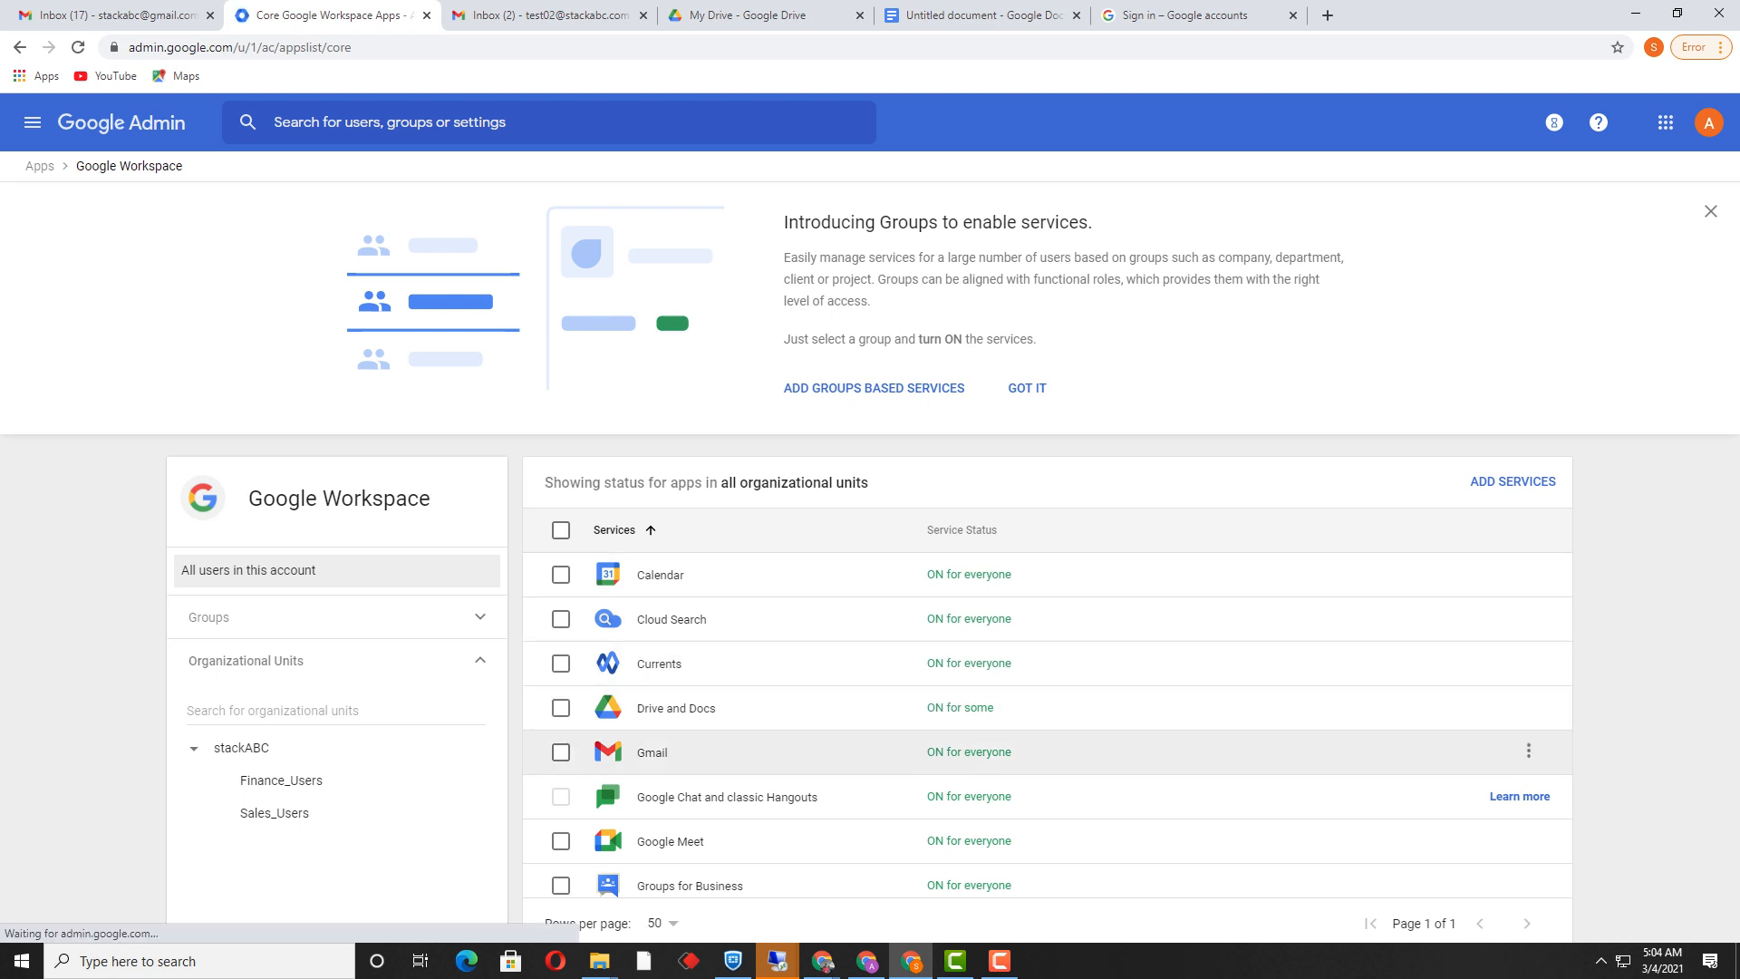
Step: Select Drive and Docs, try adding group-based services, and find that no groups exist yet
left_click(560, 707)
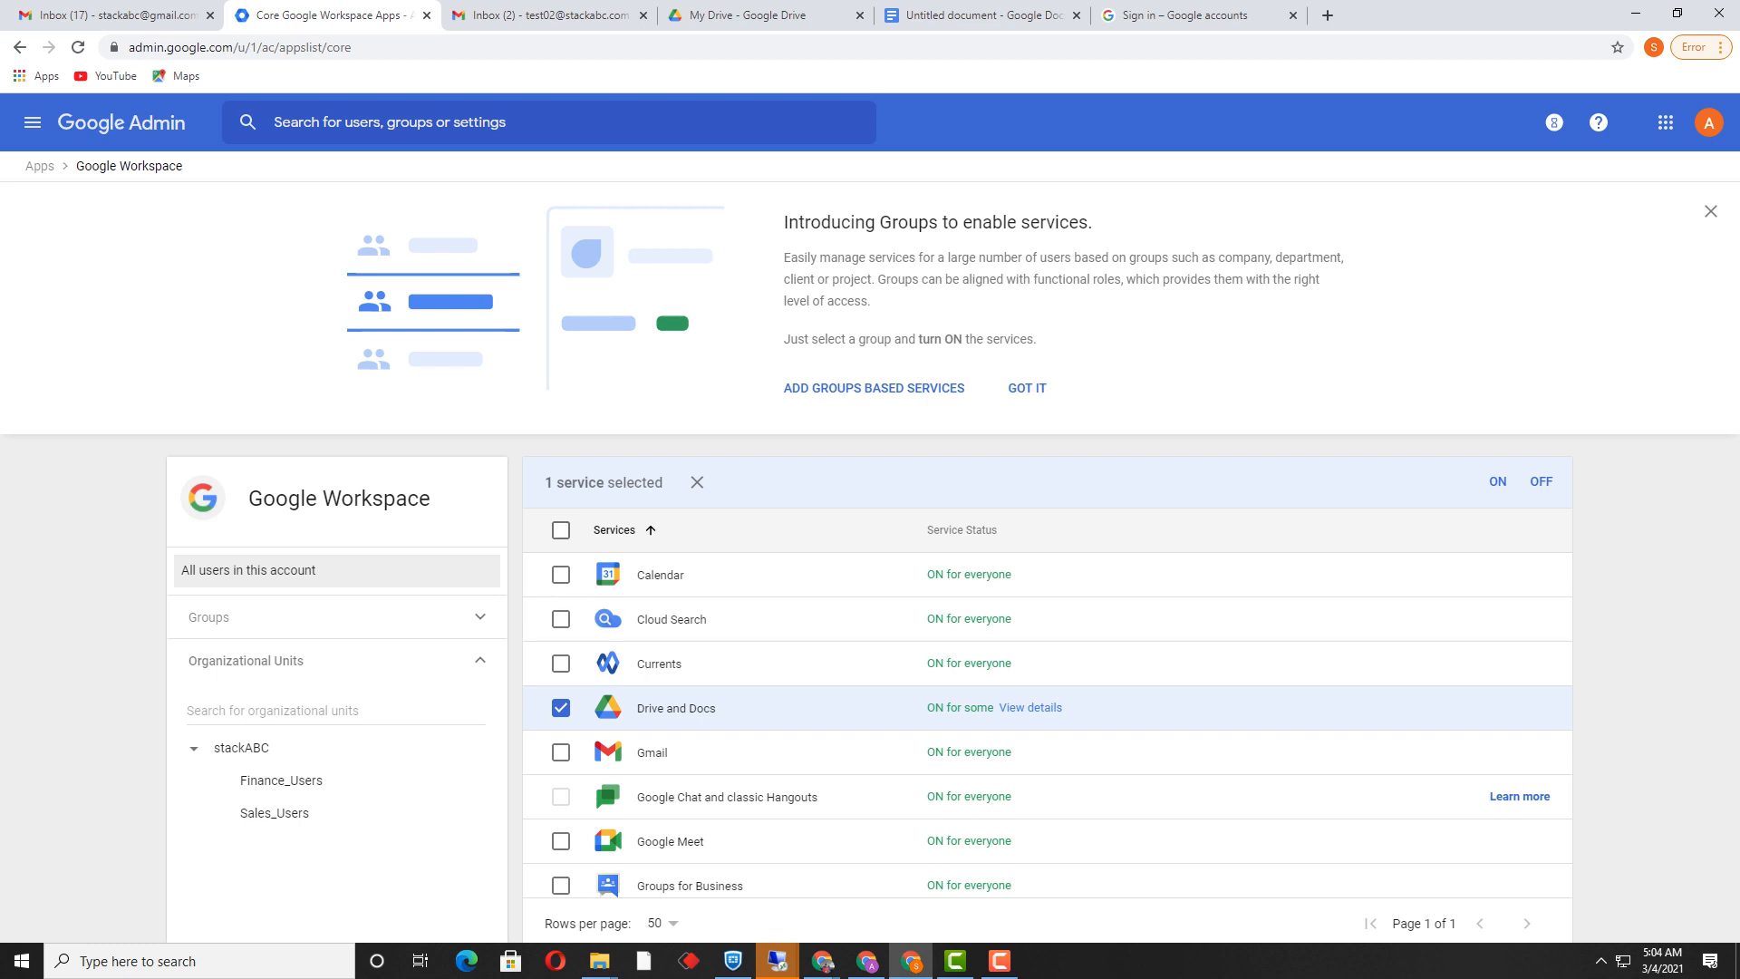
left_click(873, 387)
left_click(31, 121)
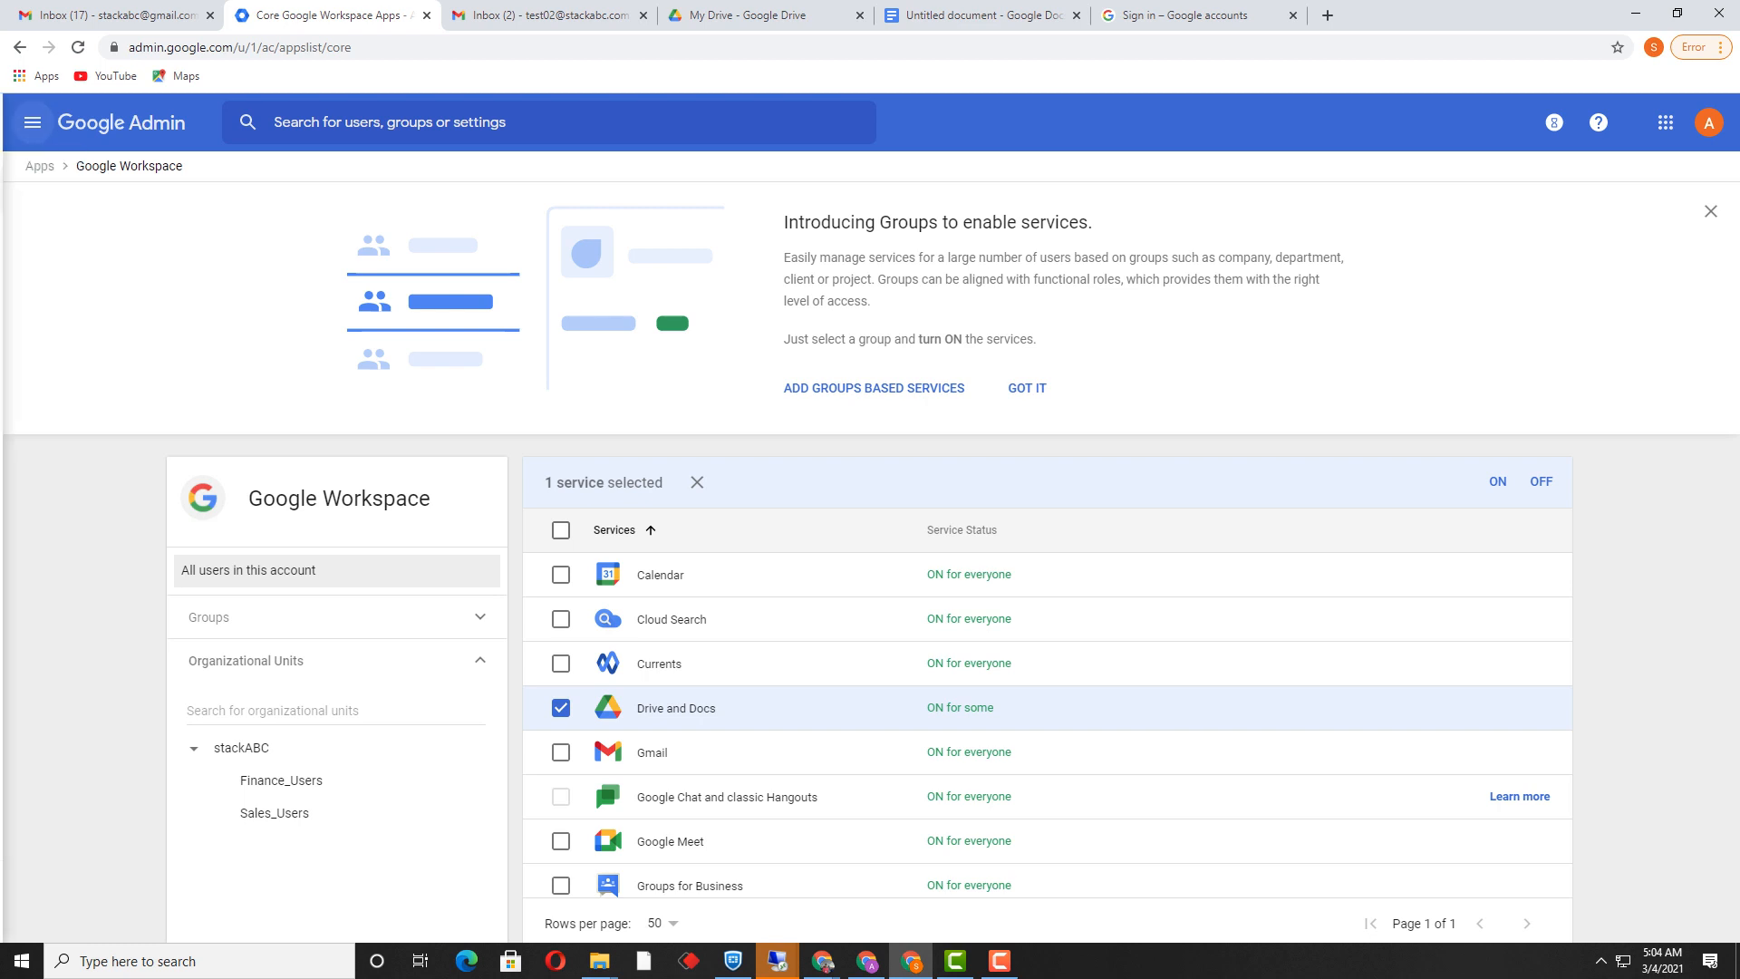
mouse_move(96, 279)
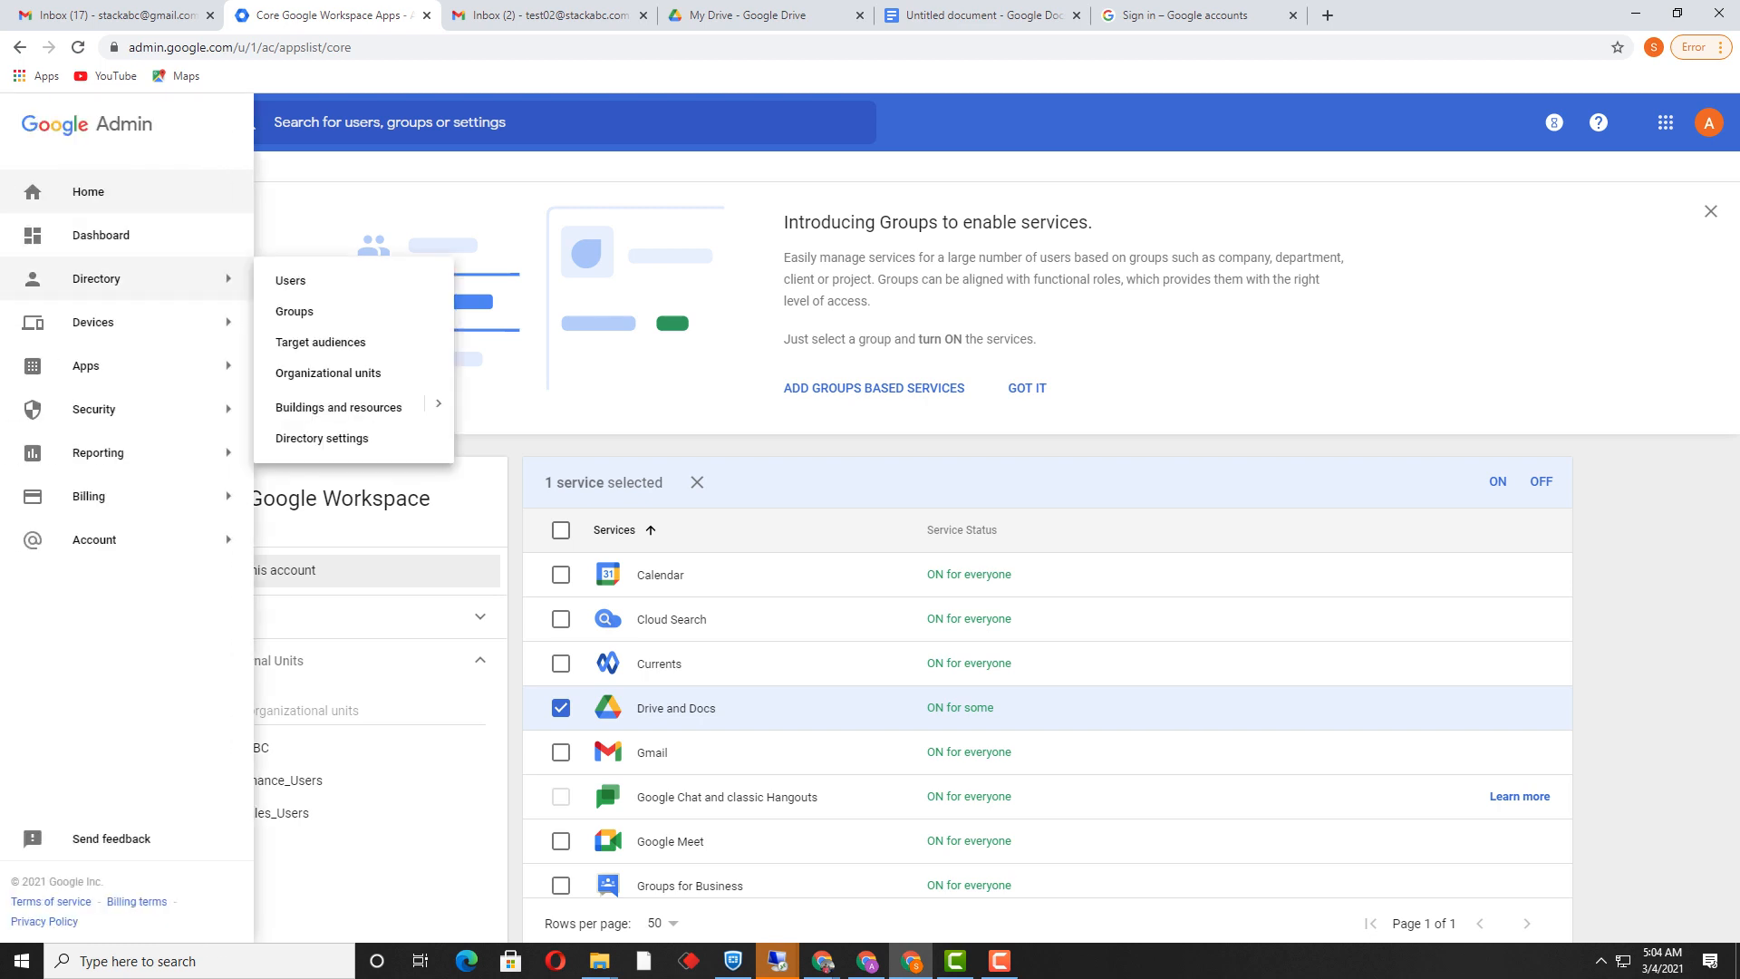
Step: In Directory > Groups, start a group named Sales_Groups_External and enter its group email
left_click(294, 311)
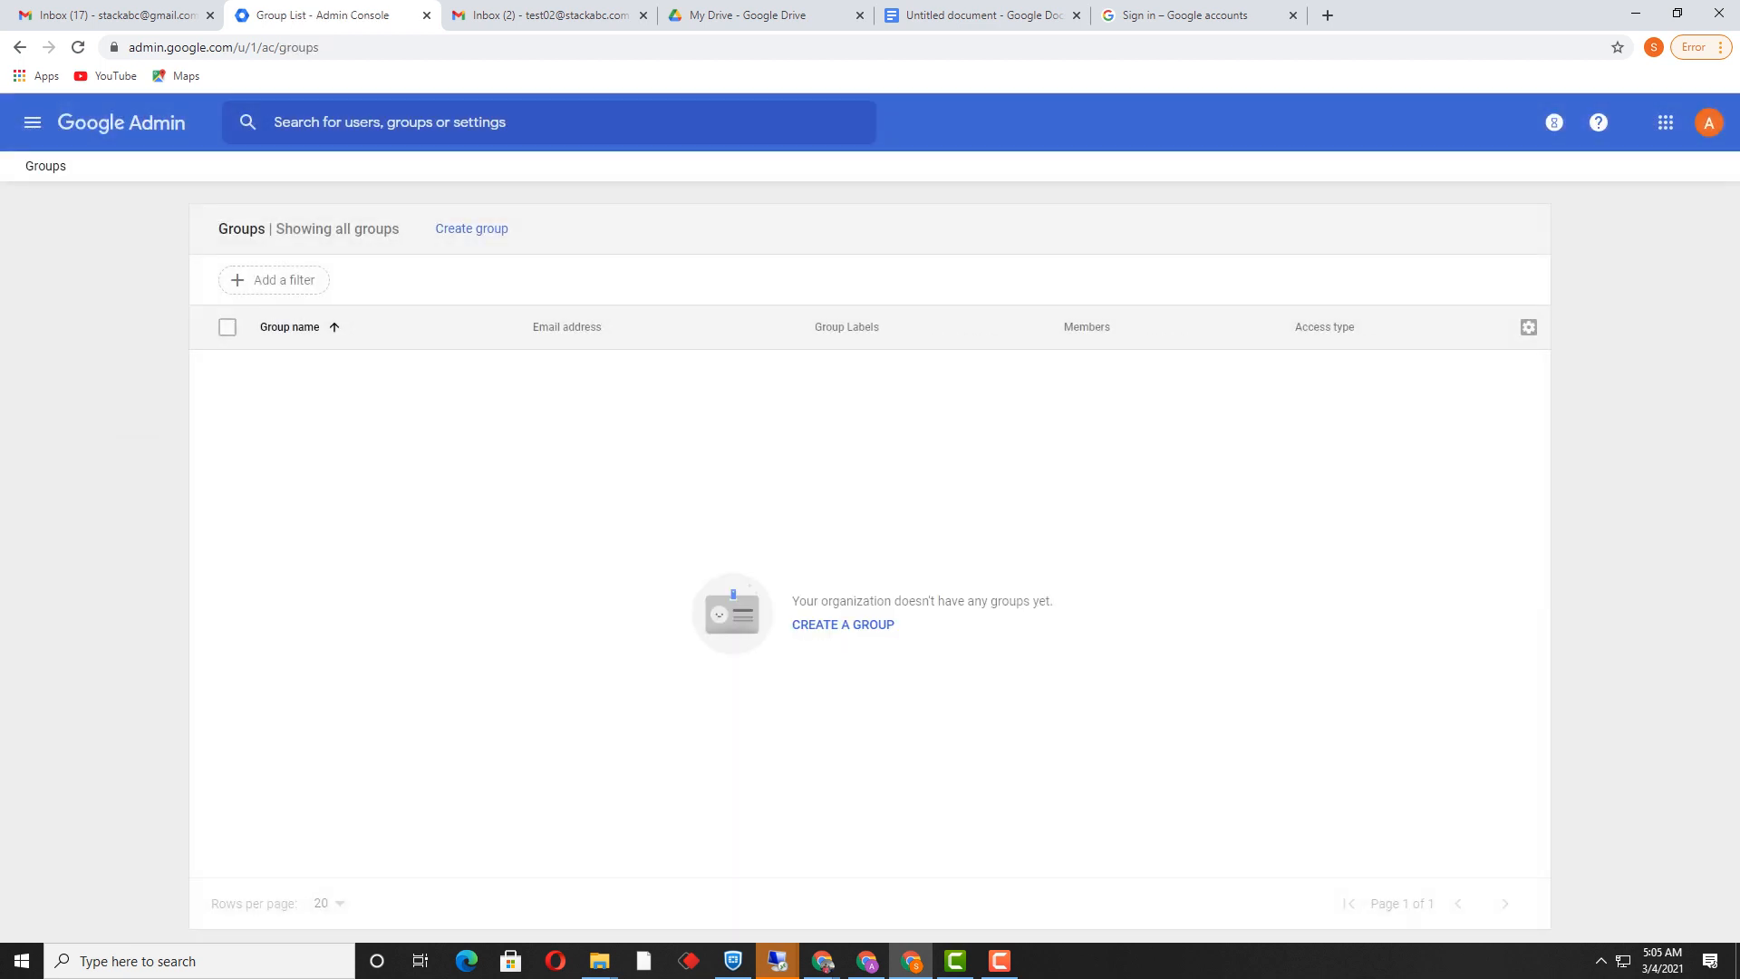
left_click(471, 228)
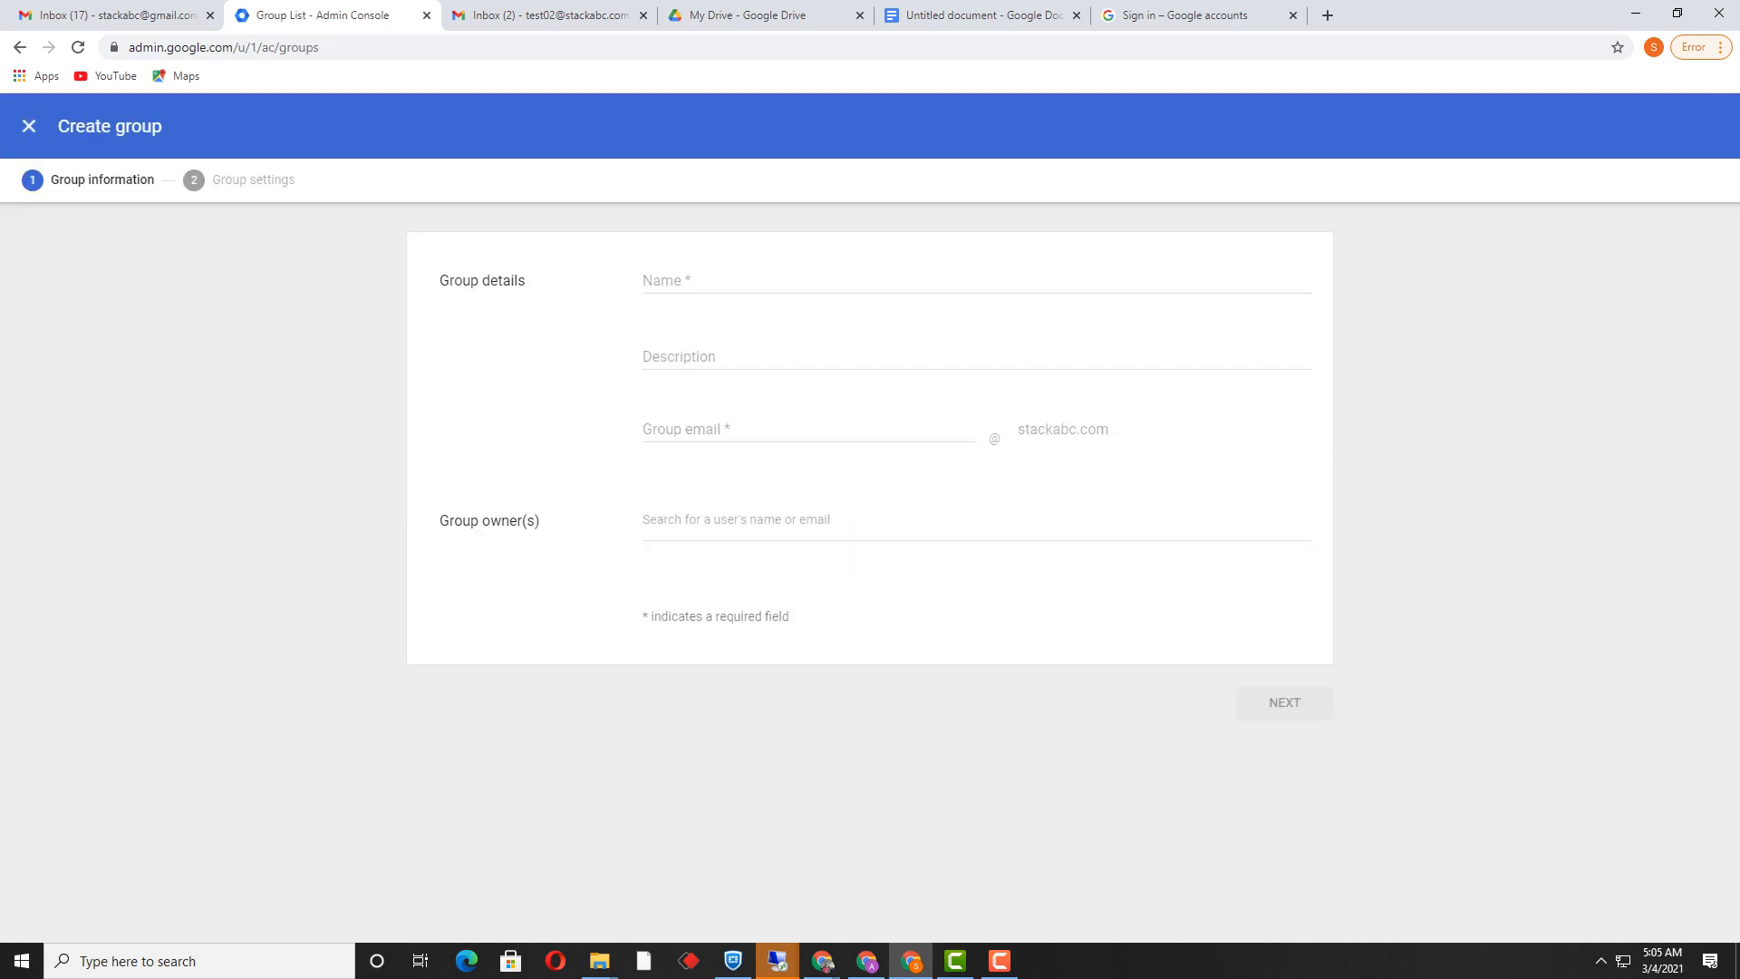
left_click(645, 280)
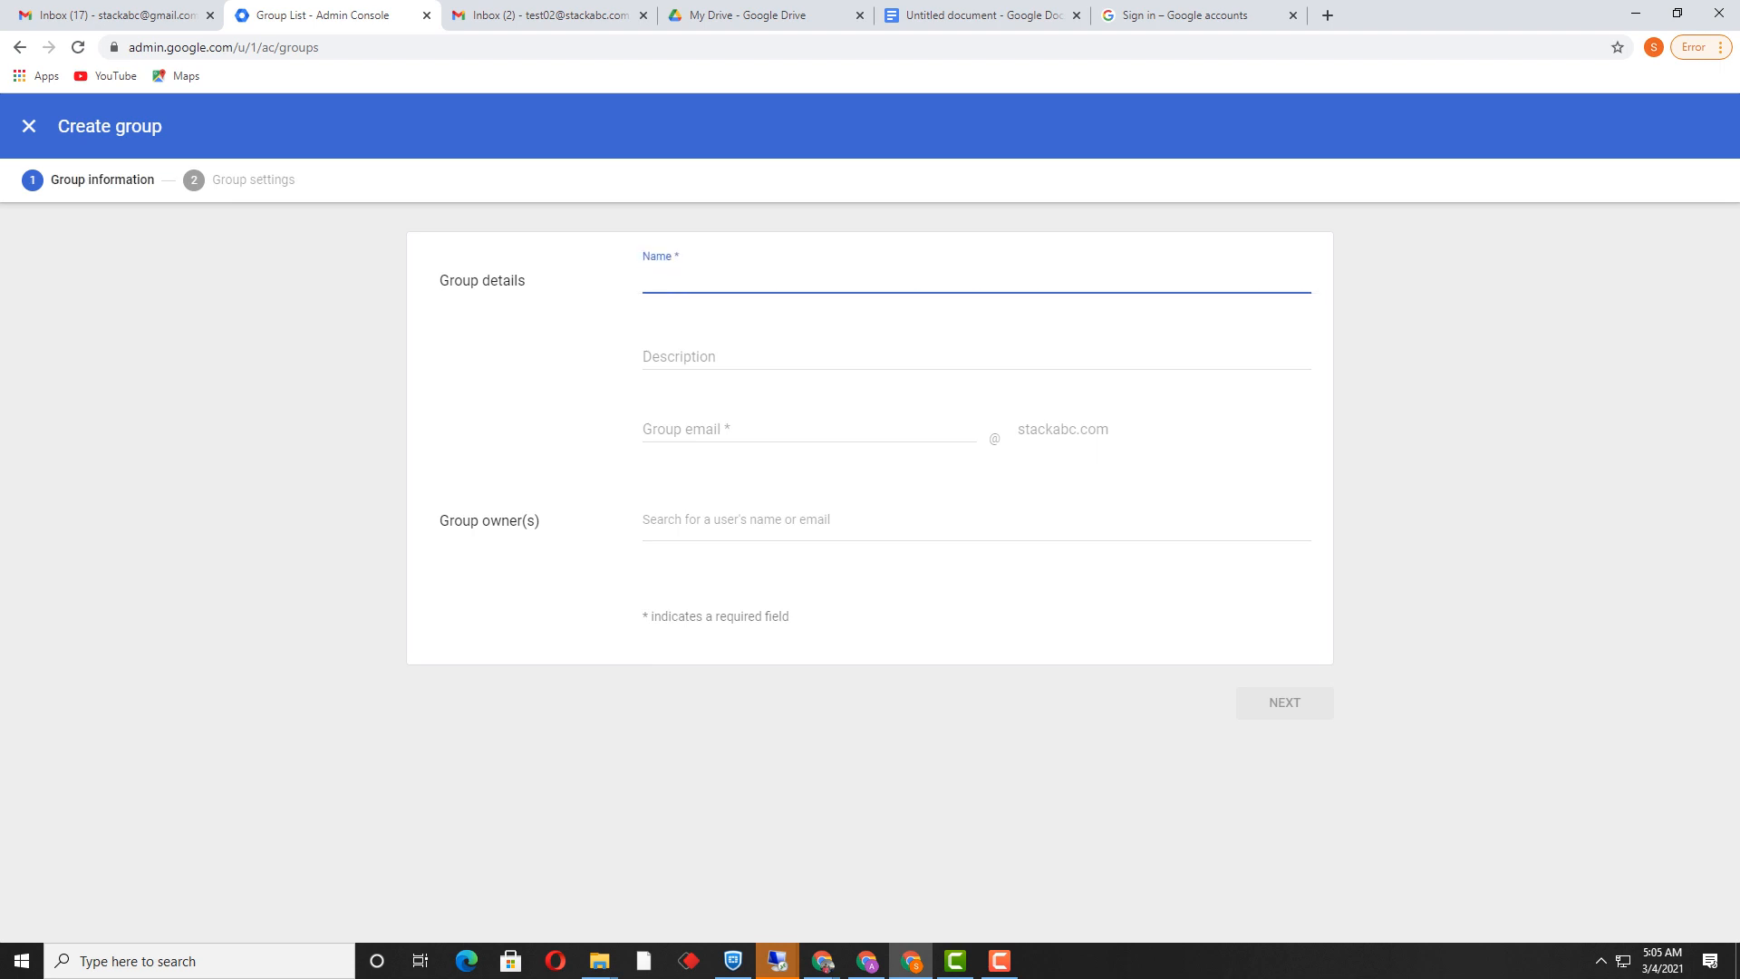
type("Sales_Groups_External")
key("Tab")
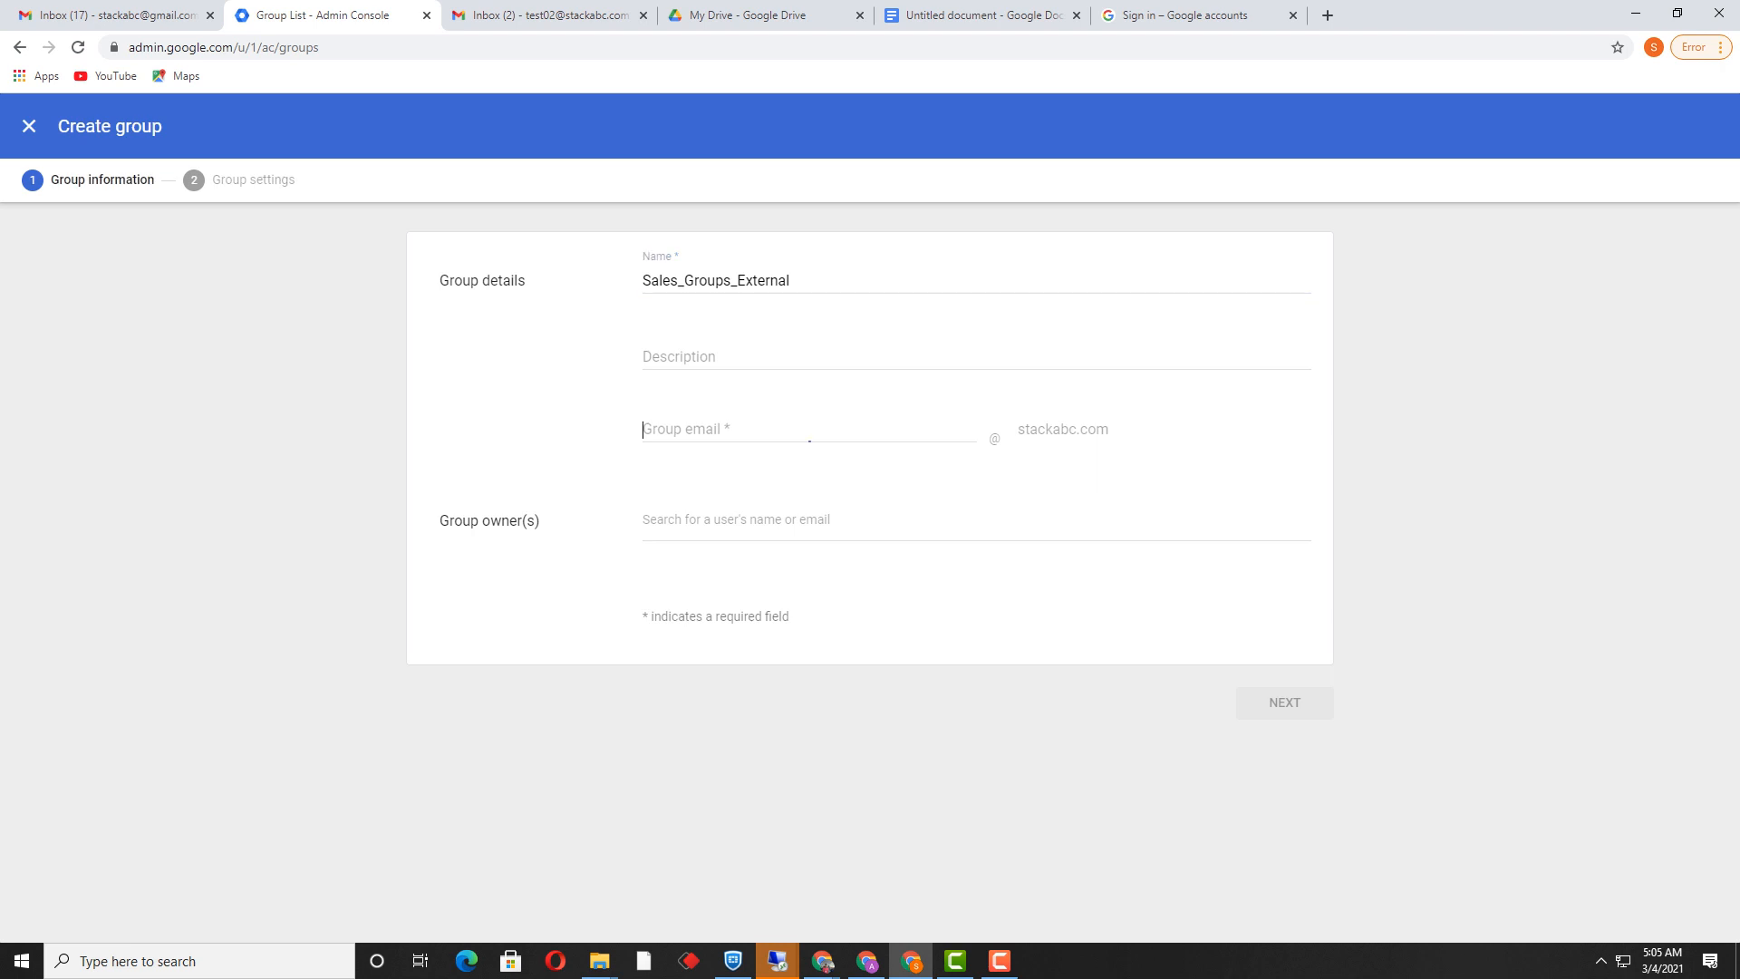
type("sales")
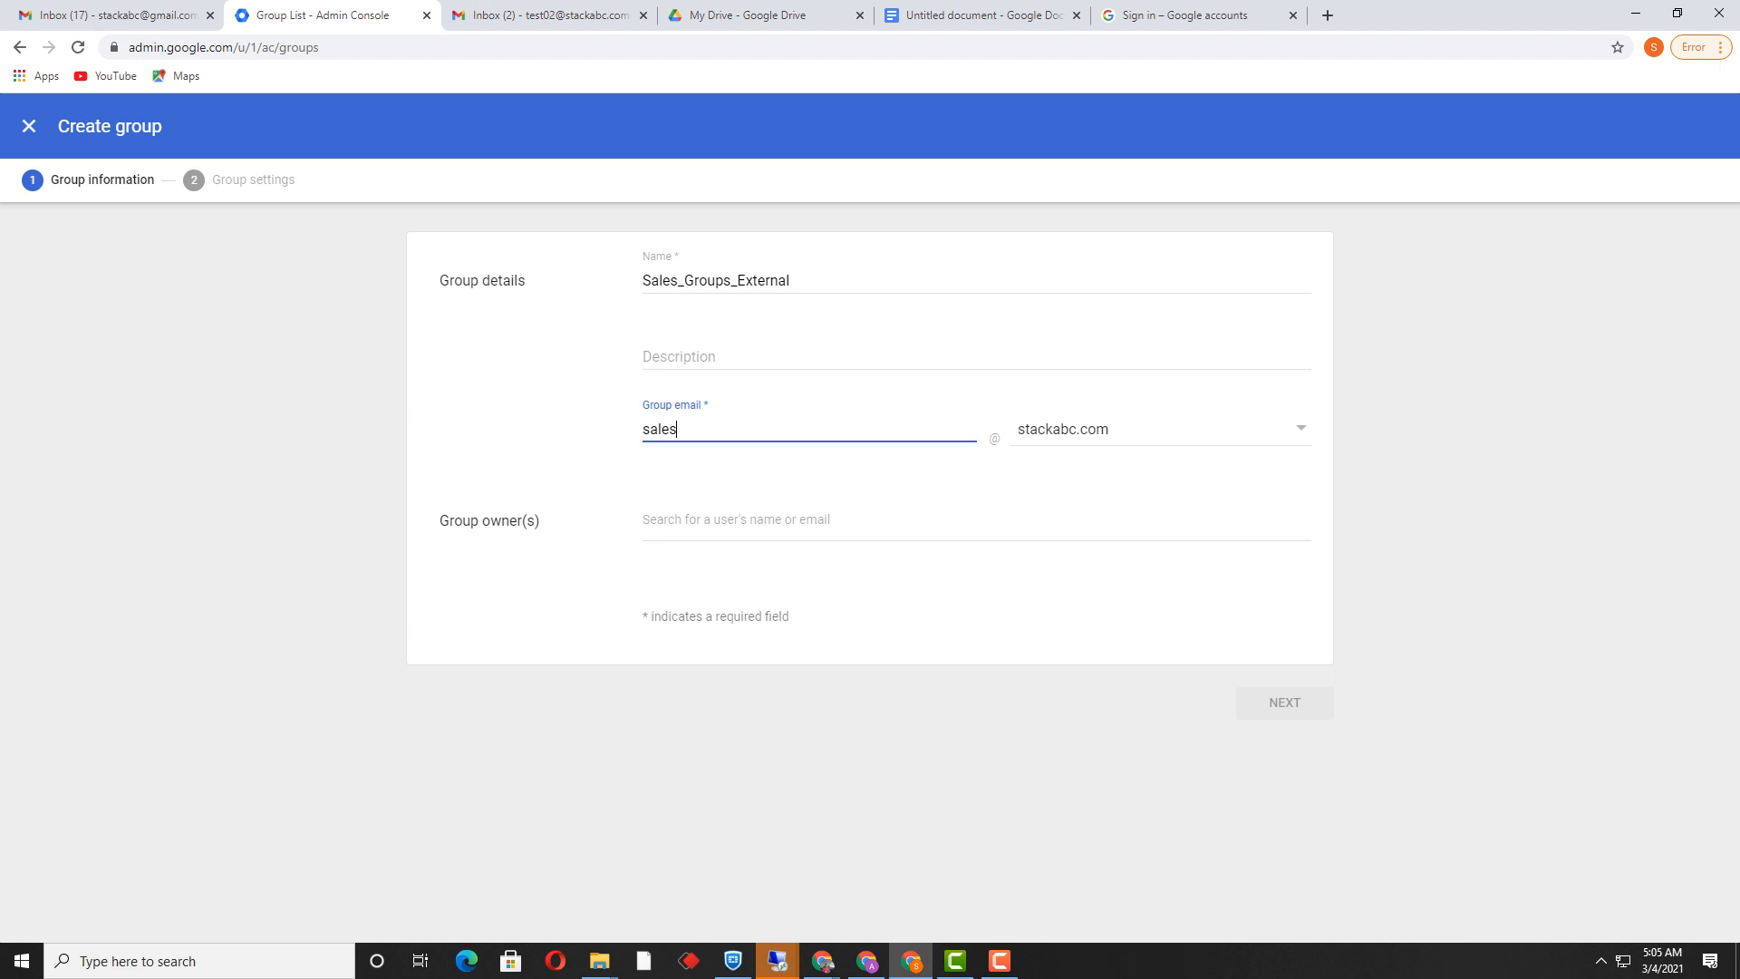
type(".eeternalx")
key("Tab")
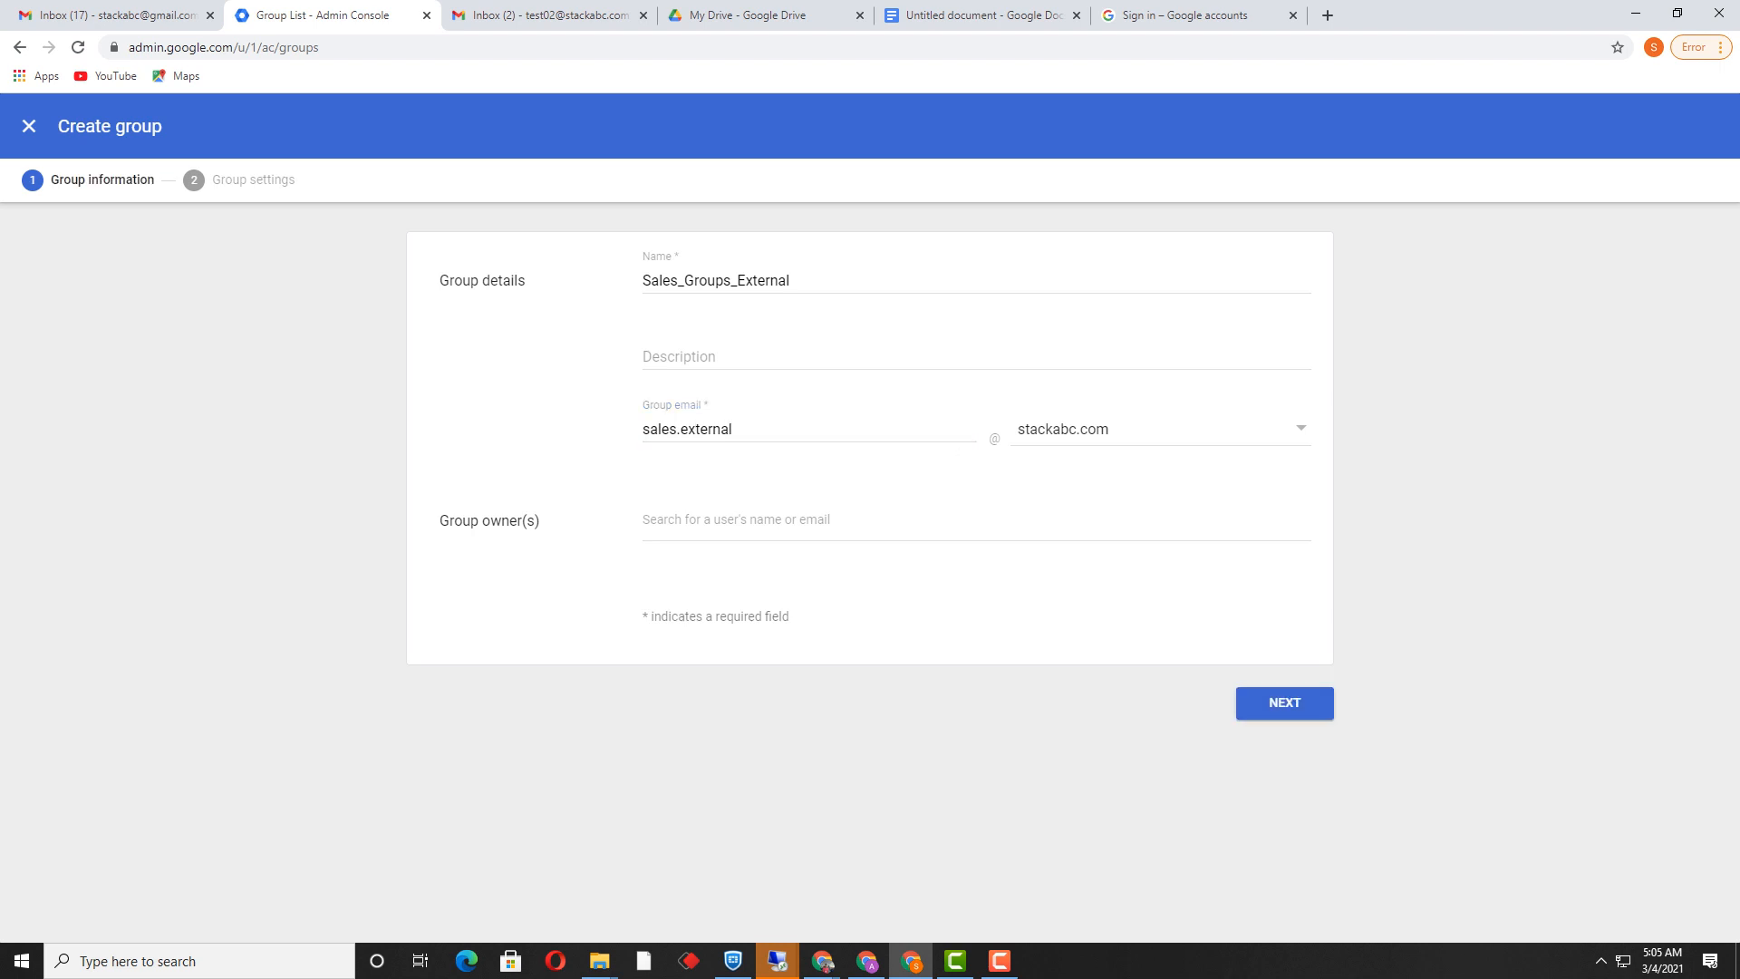
key("Tab")
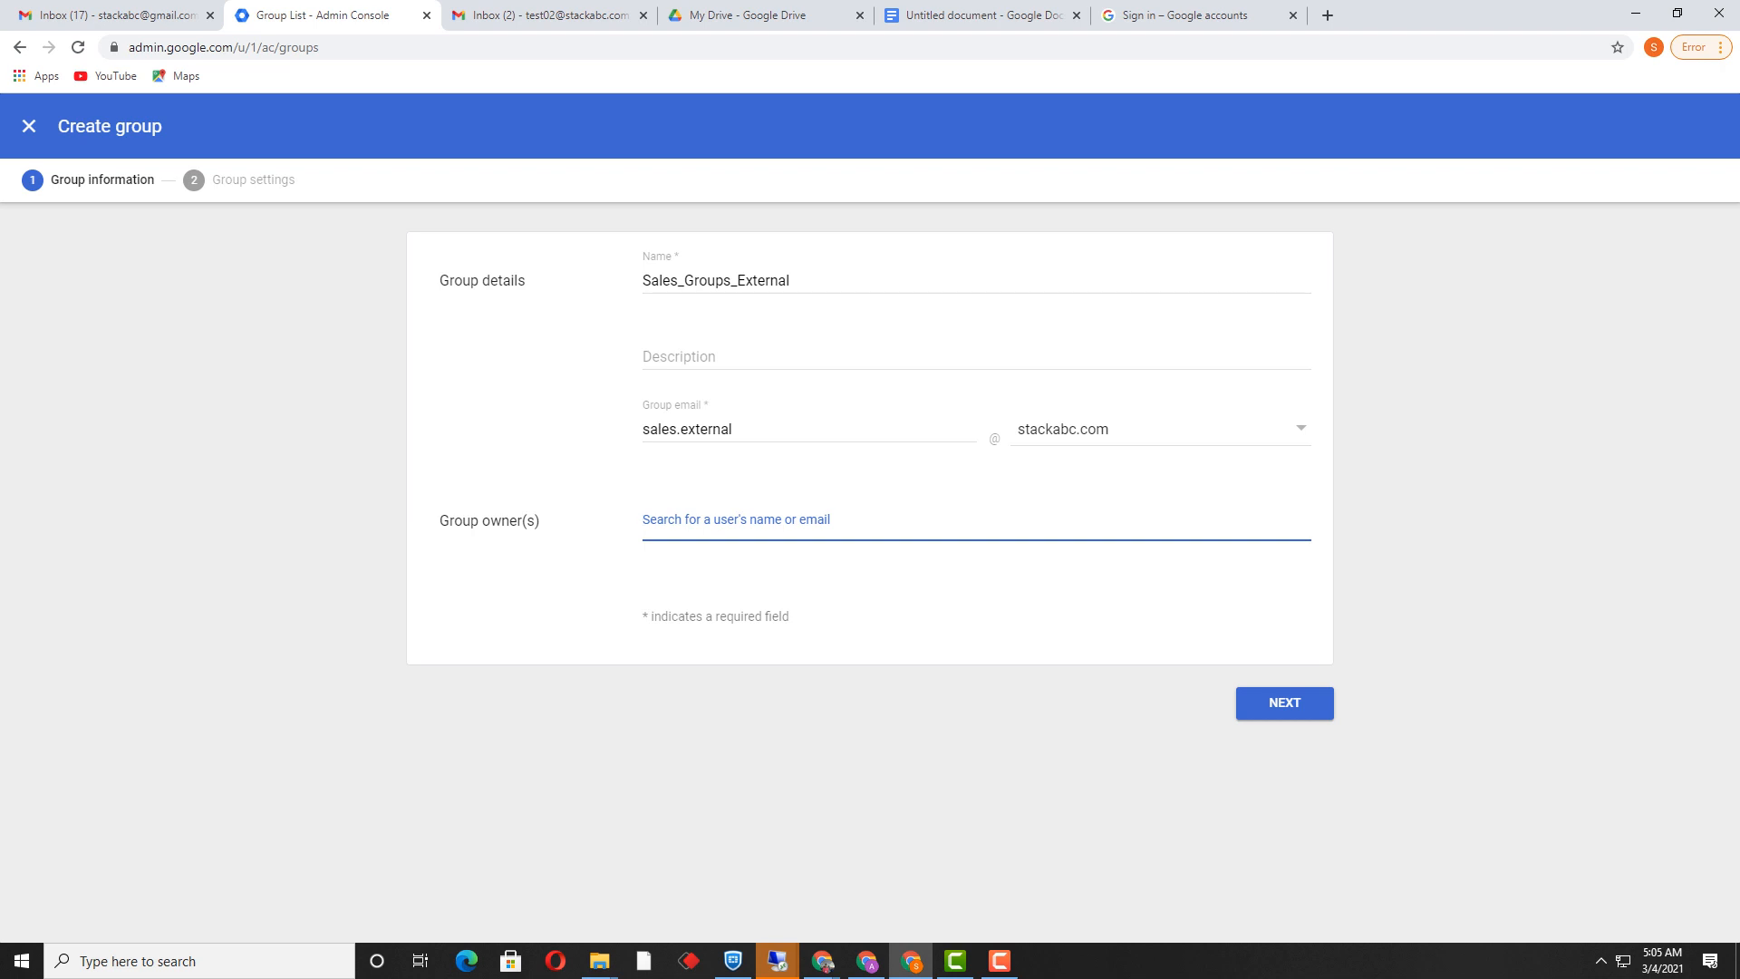
key("Tab")
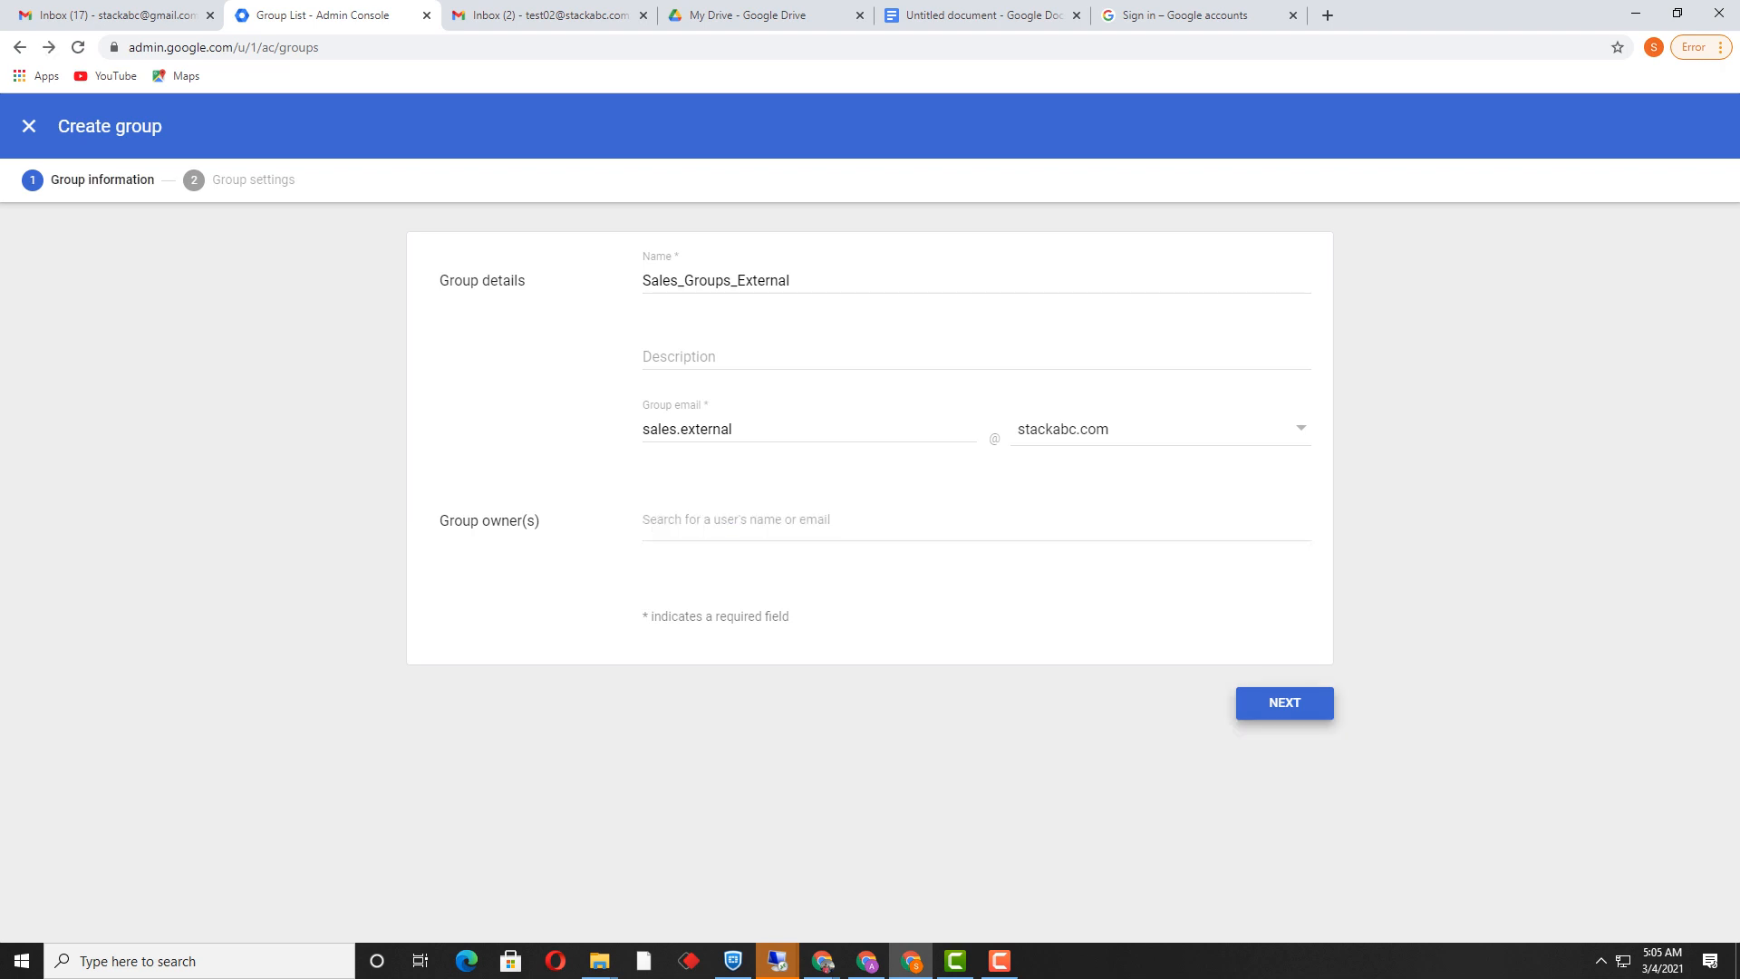
key("Return")
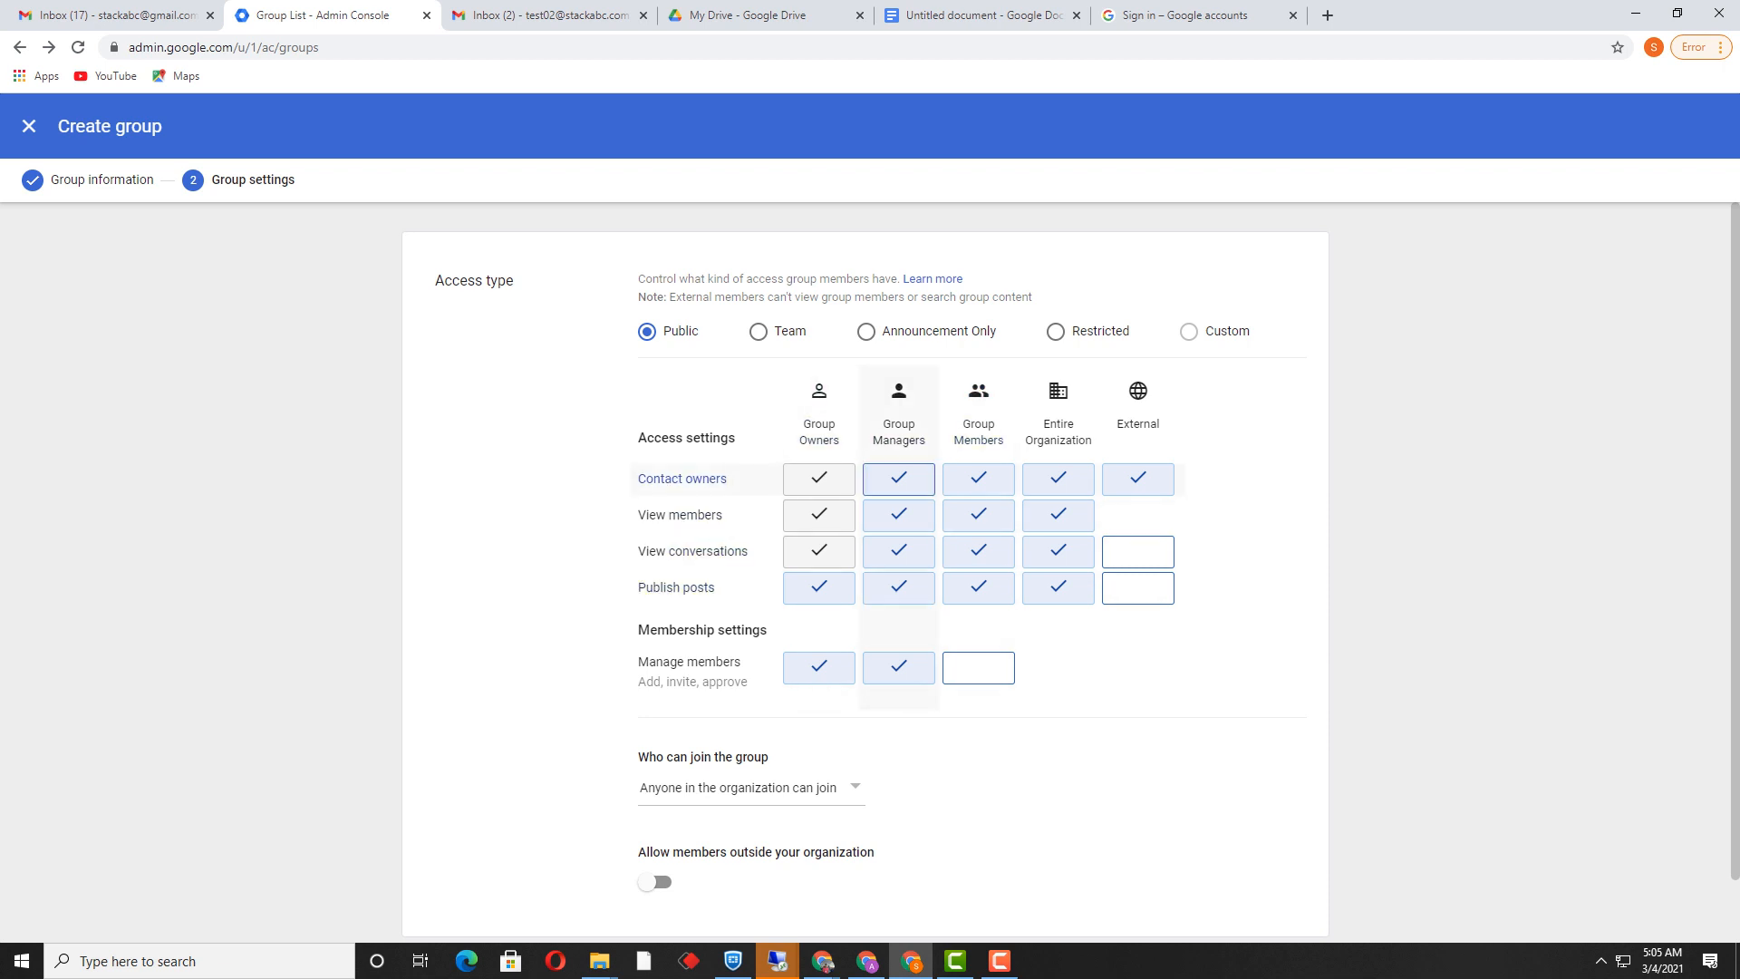
Step: Create the group with default access settings, dismiss the confirmation, and toggle its row checkbox
scroll(865, 571, "down", 1)
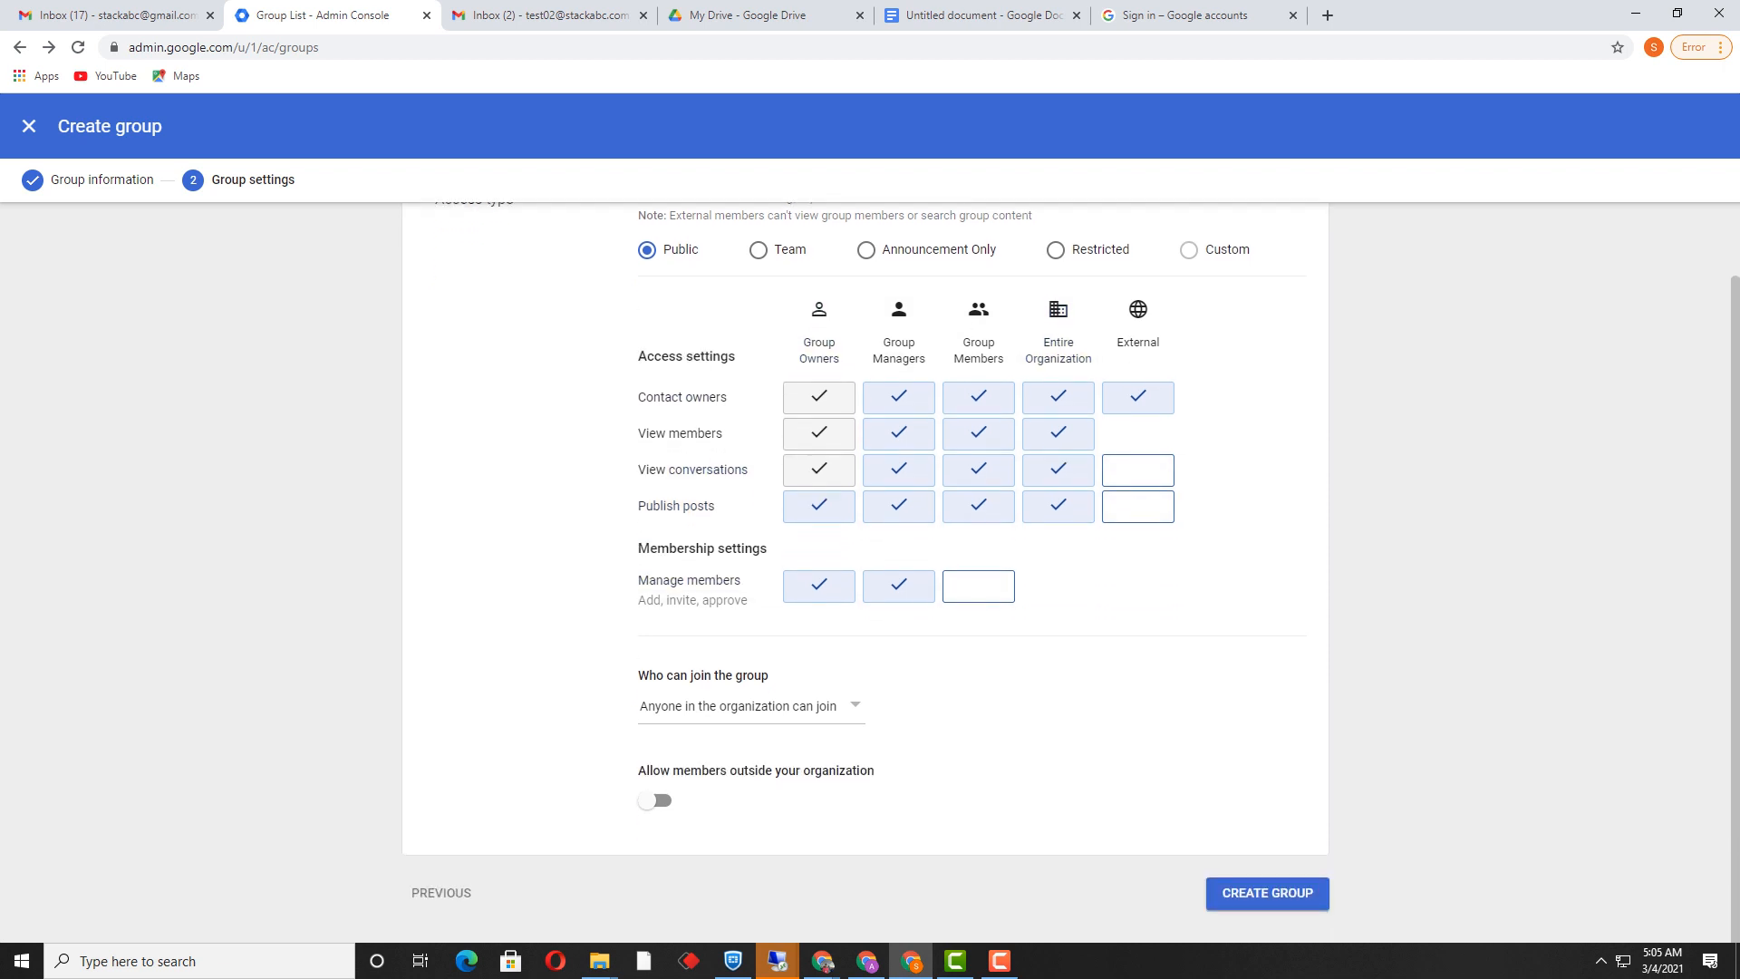
left_click(1267, 892)
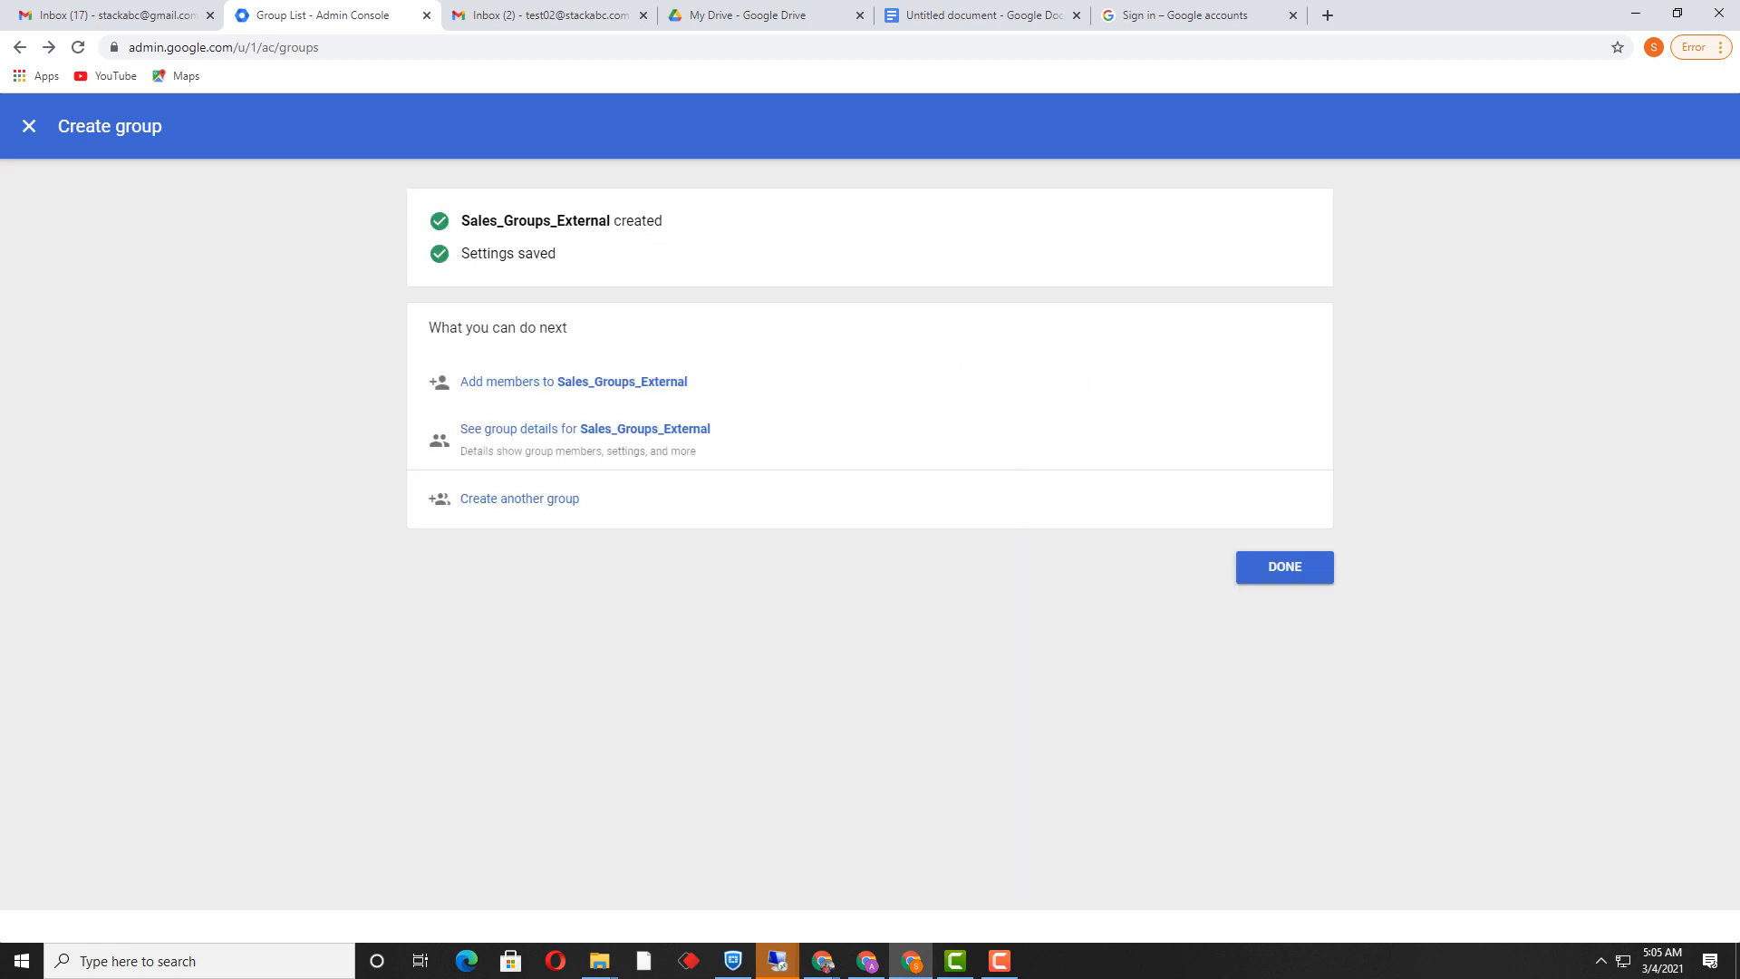
left_click(1284, 566)
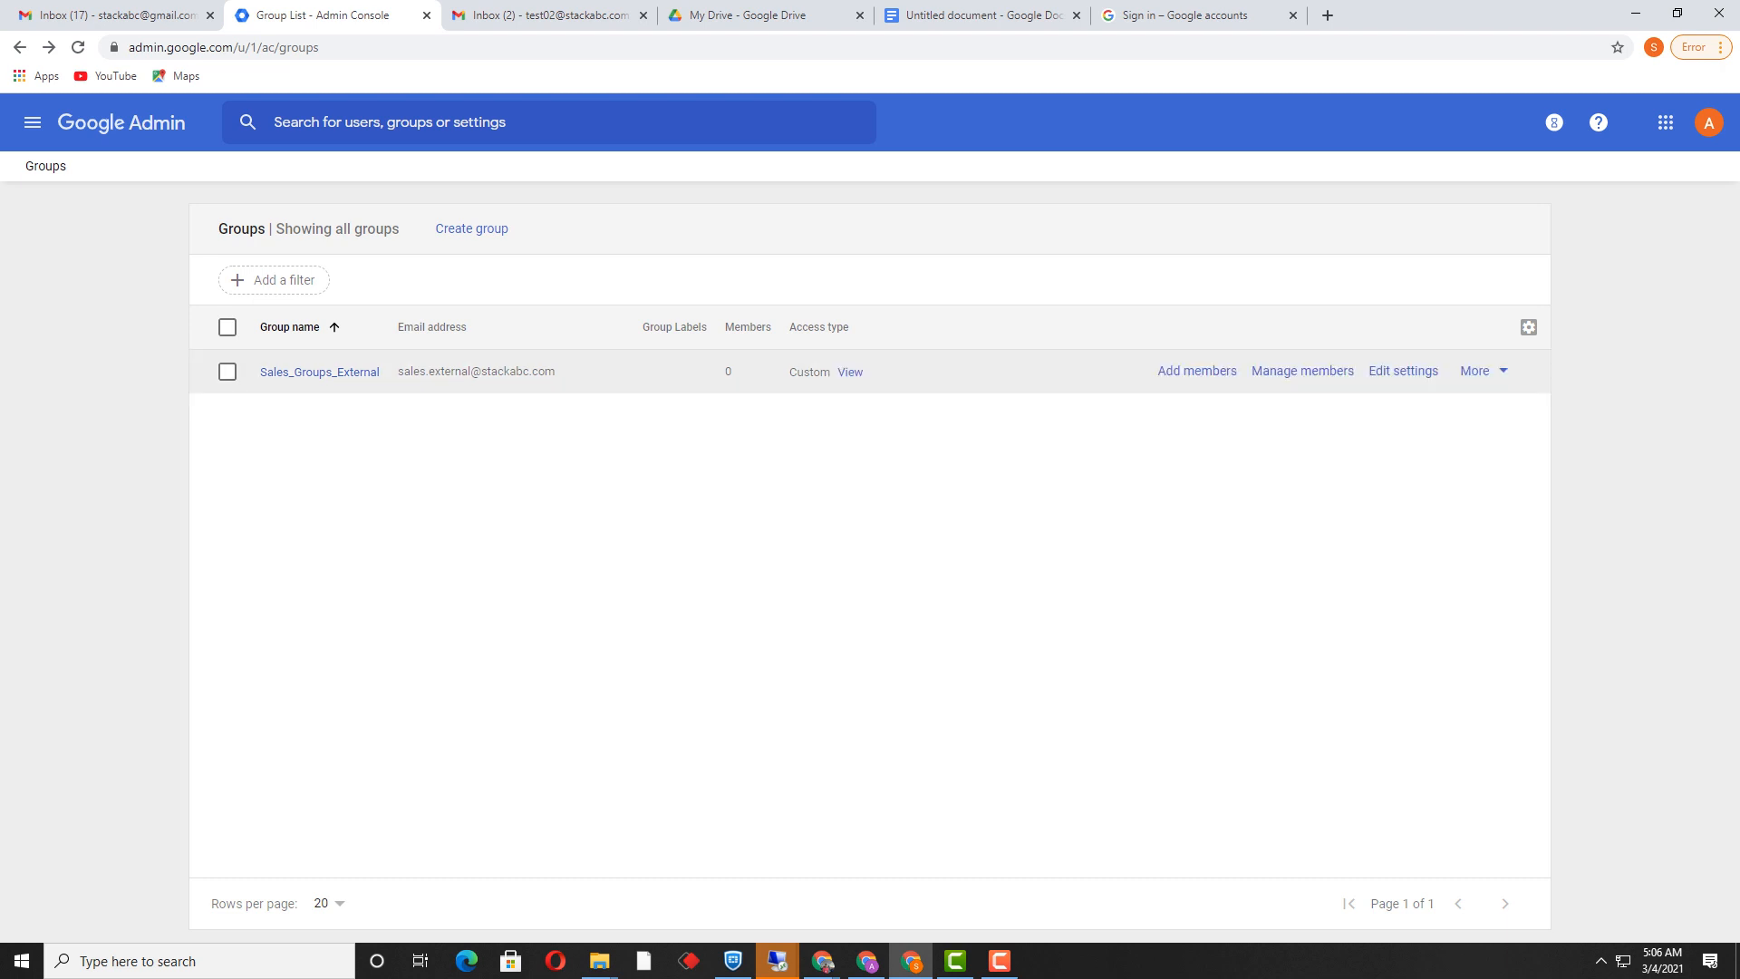
left_click(227, 372)
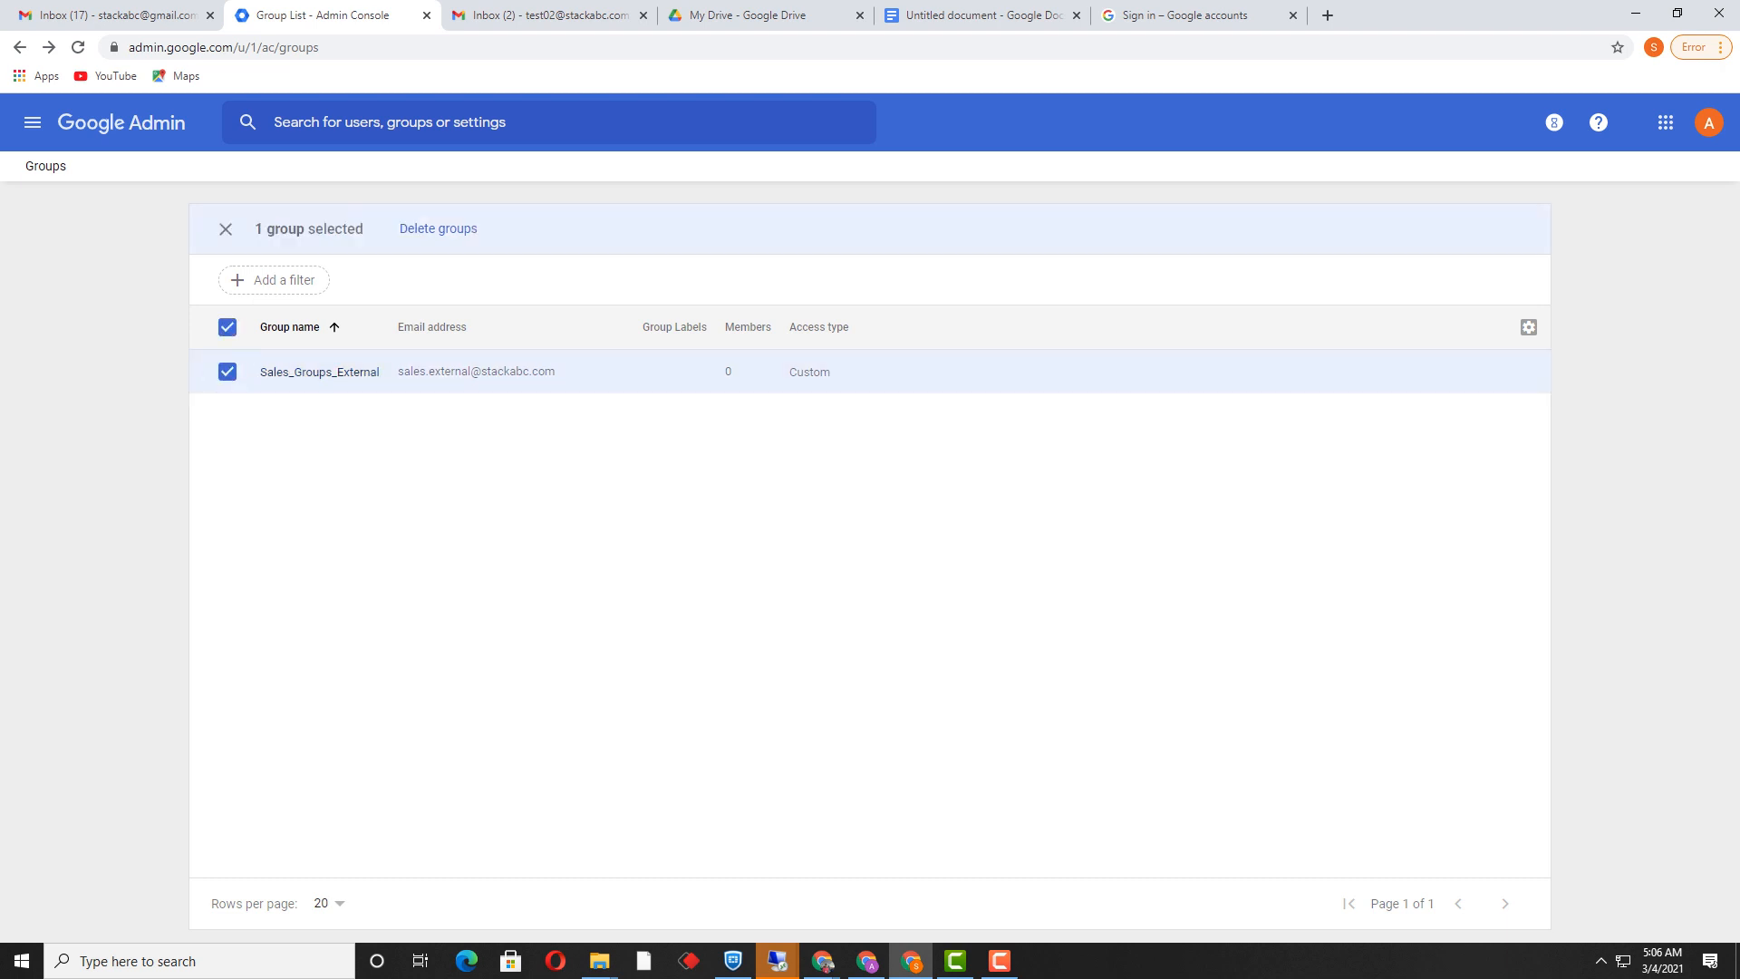
left_click(226, 371)
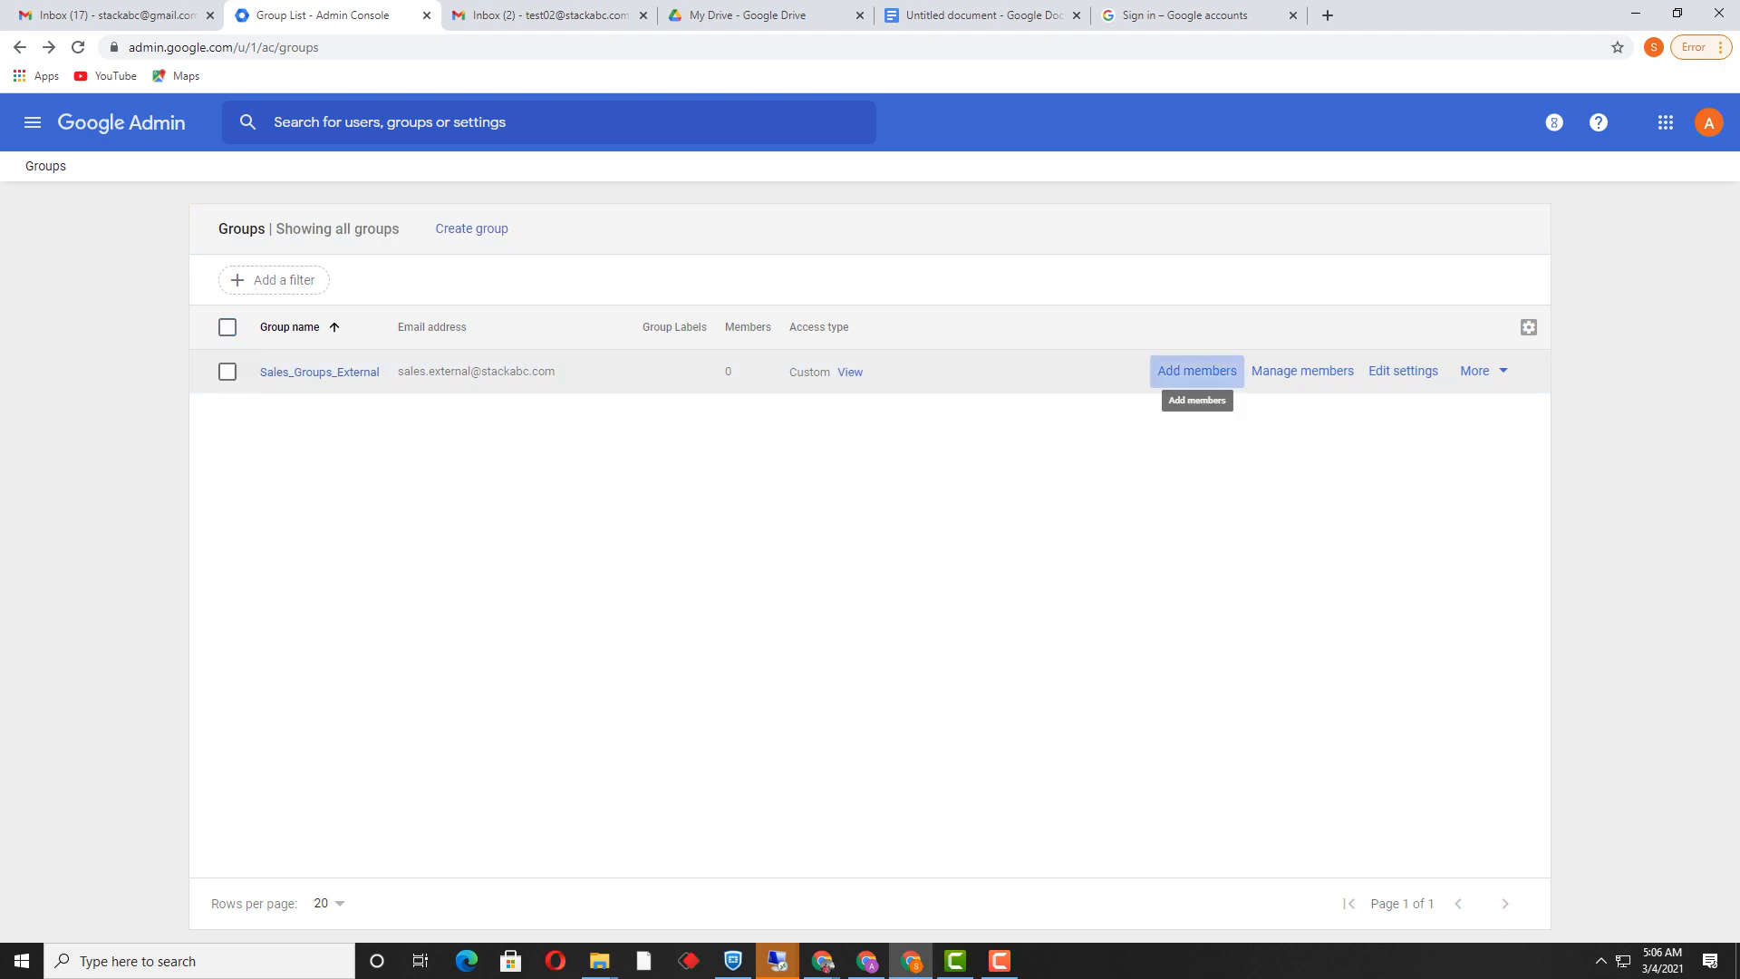
Step: Add the suggested test user as a member of Sales_Groups_External
left_click(1196, 370)
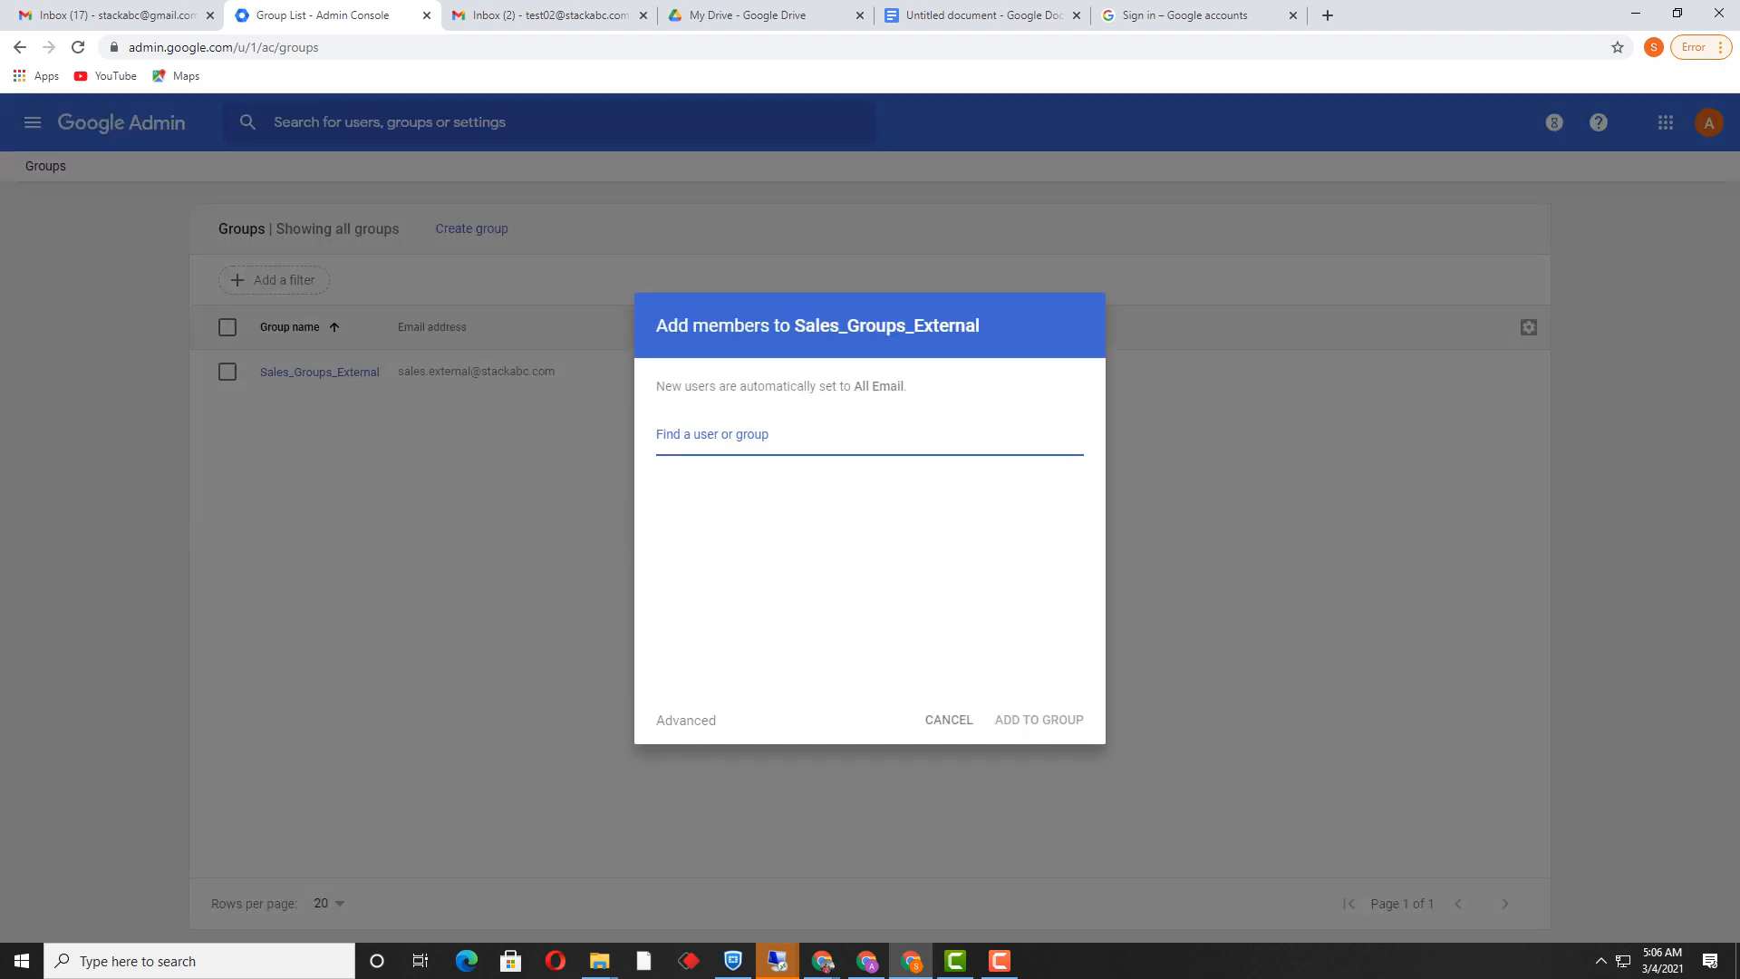
type("test")
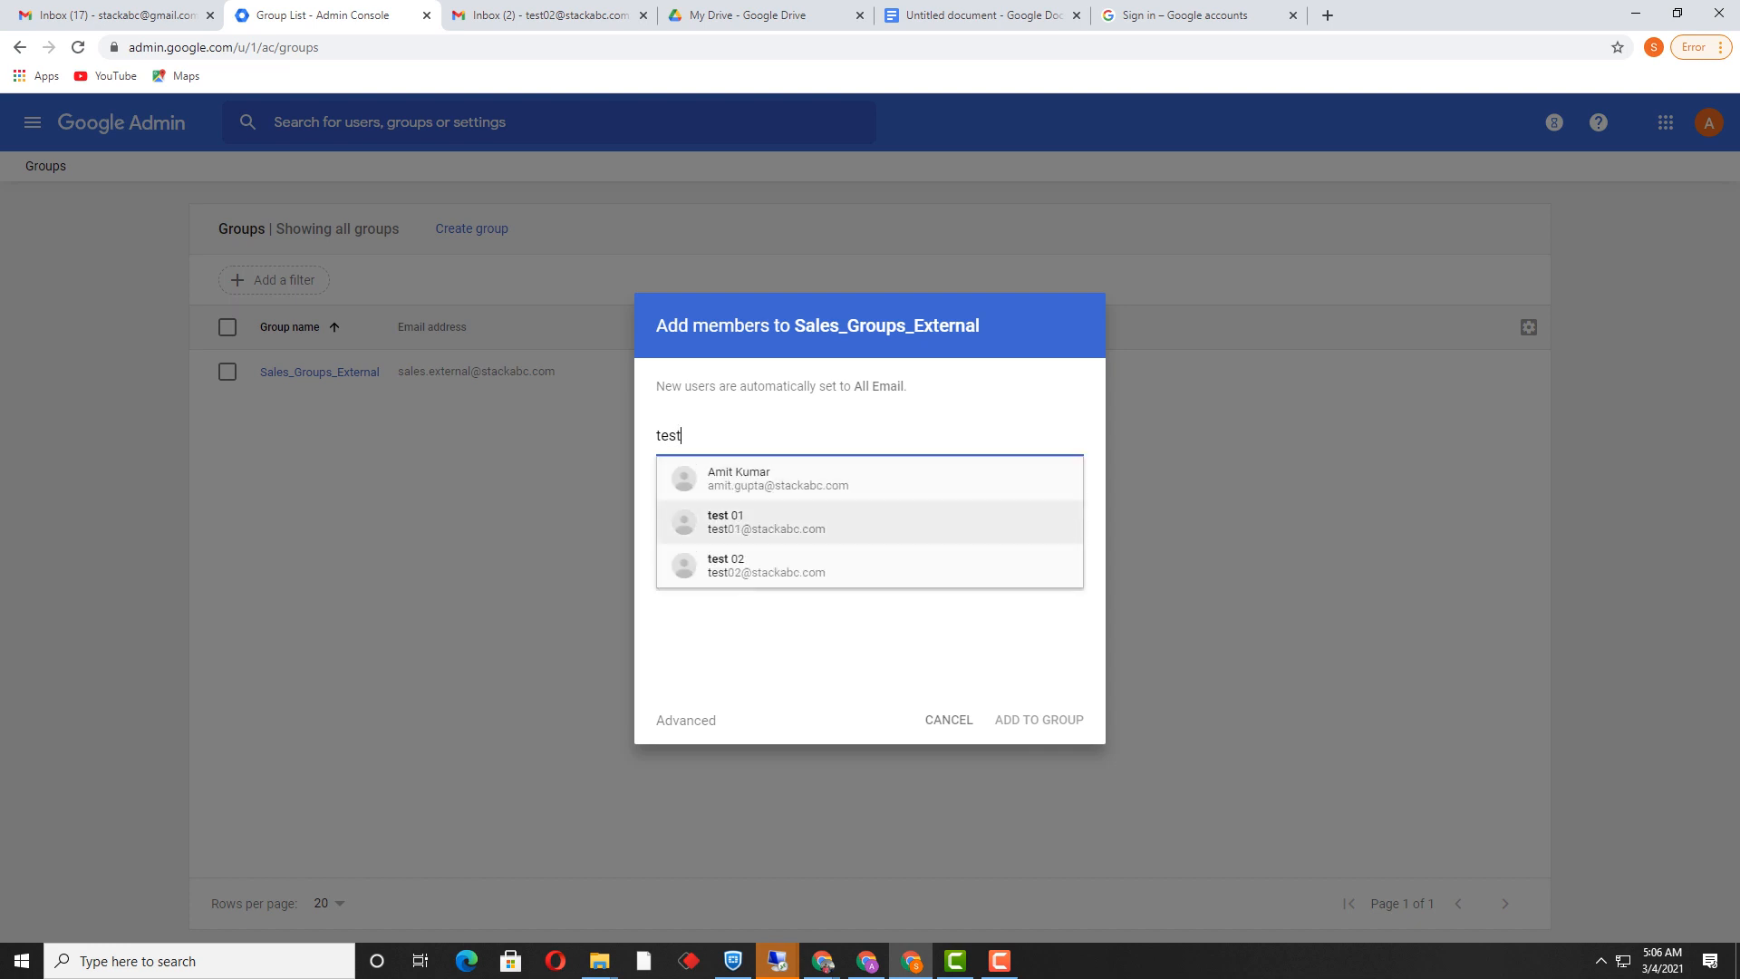
key("Return")
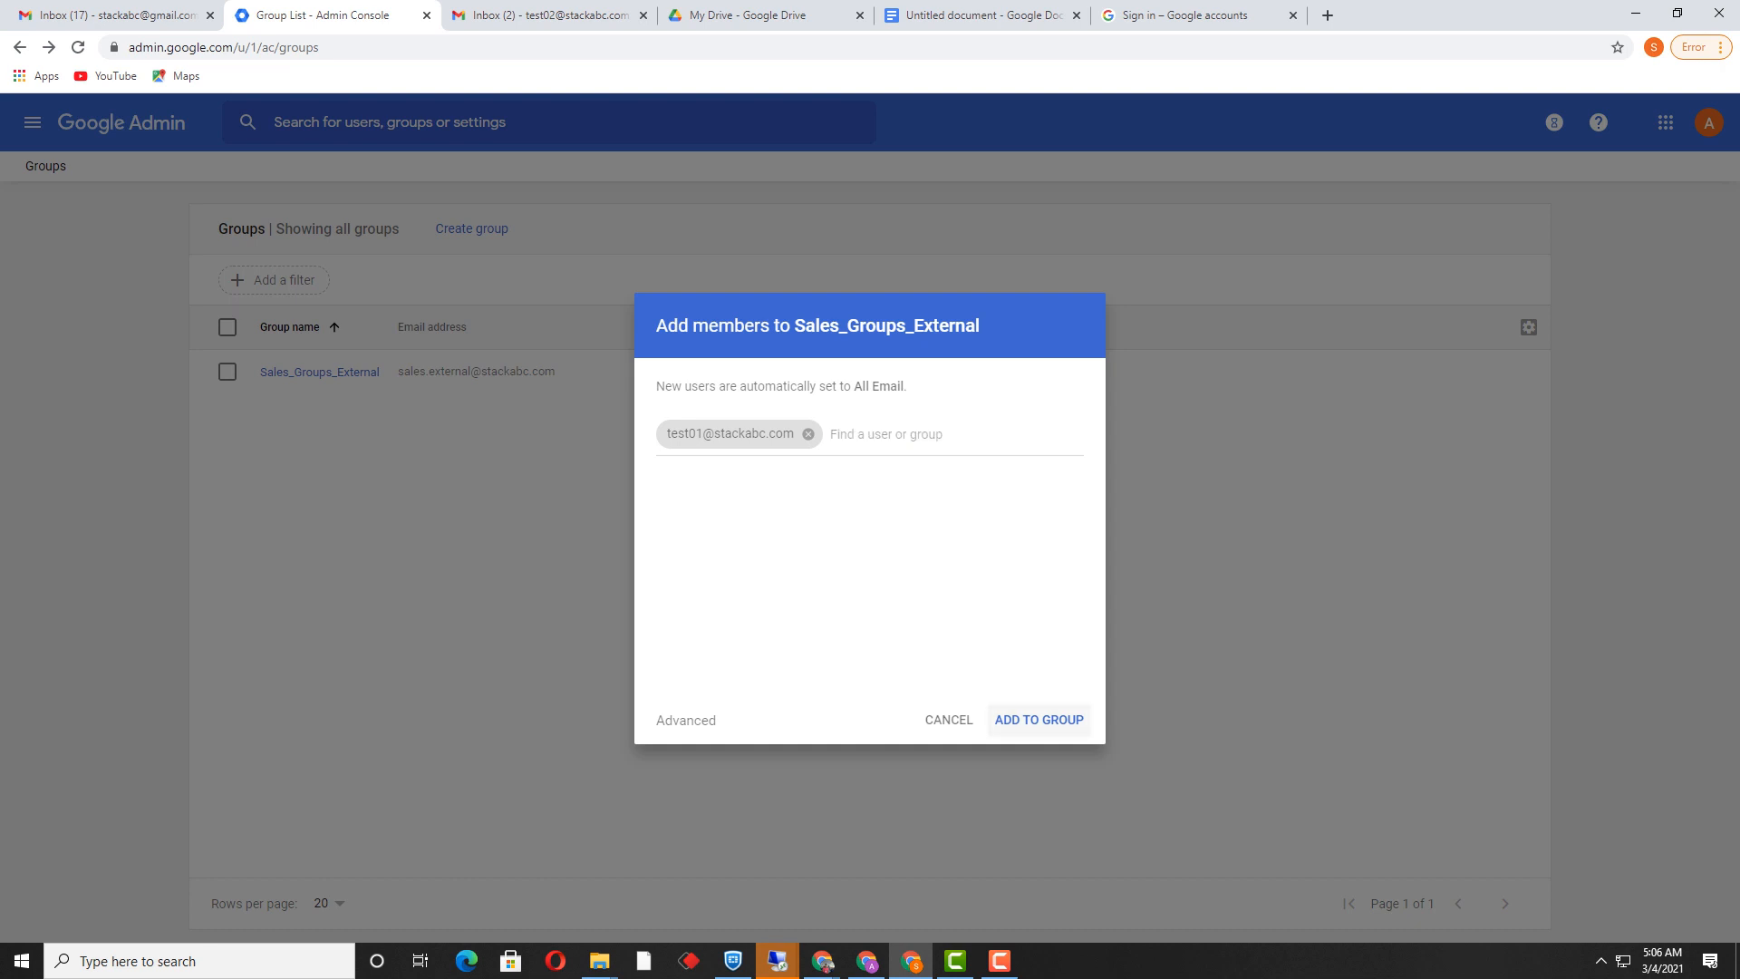
left_click(1040, 720)
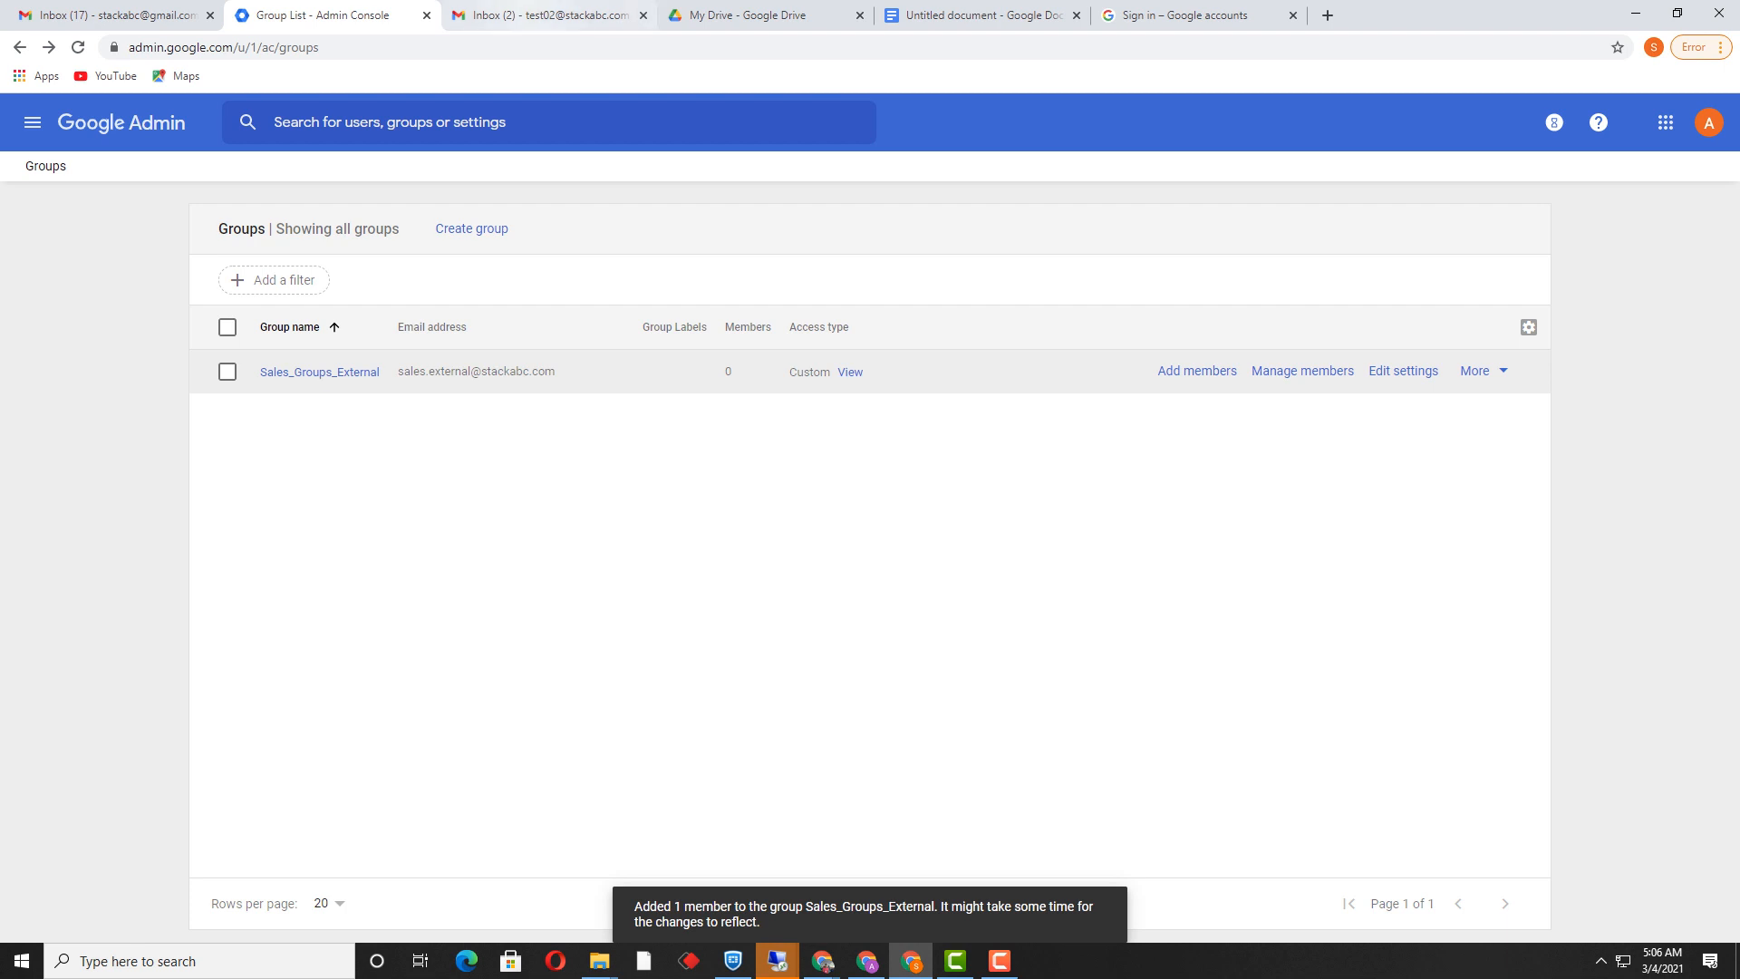
left_click(32, 123)
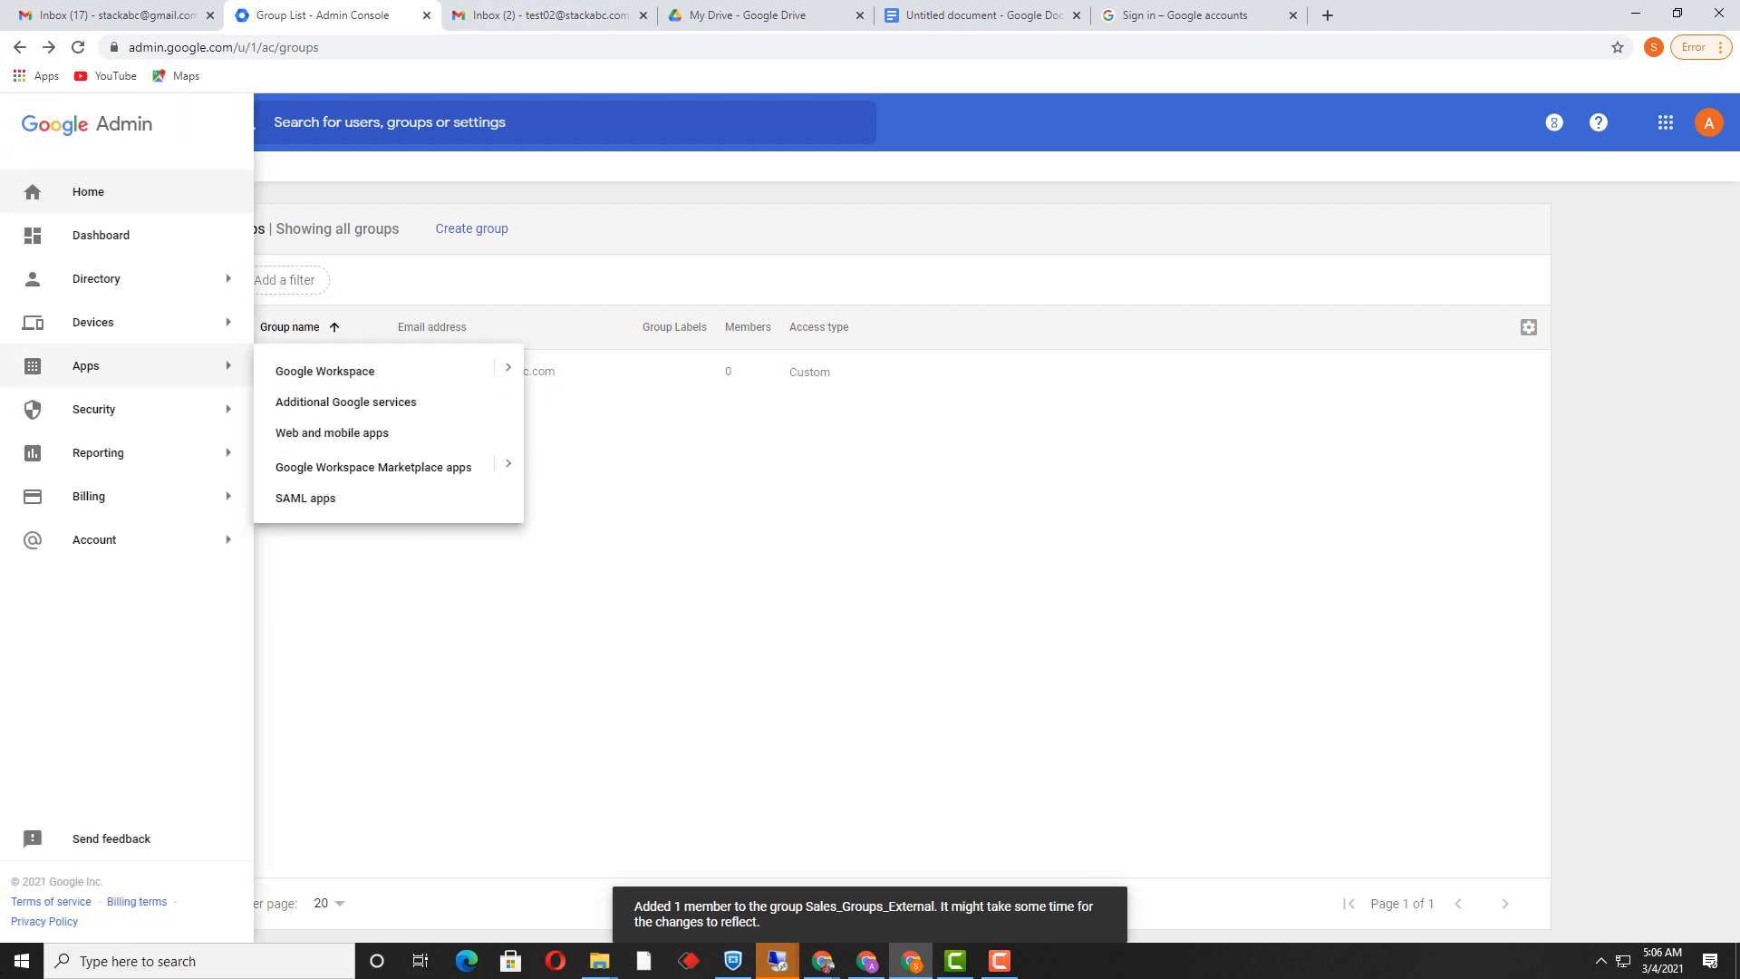
Step: Open test 01's details from Directory > Users and check its Sales_Groups_External membership
mouse_move(96, 278)
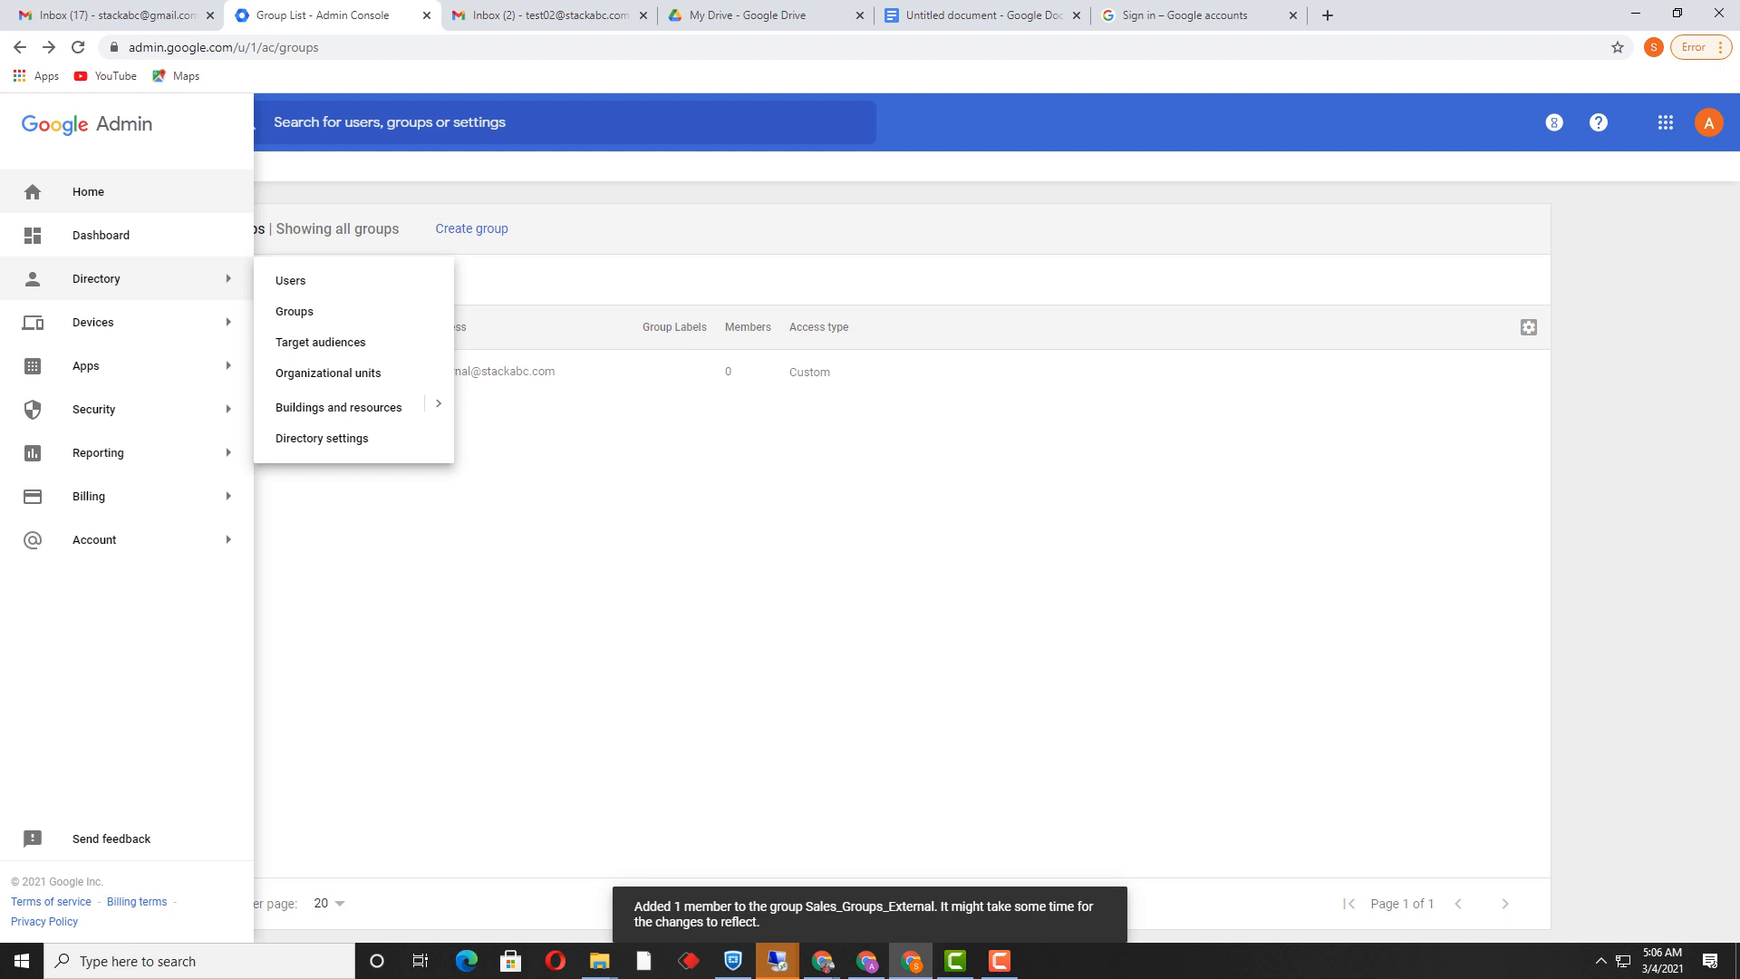
left_click(291, 280)
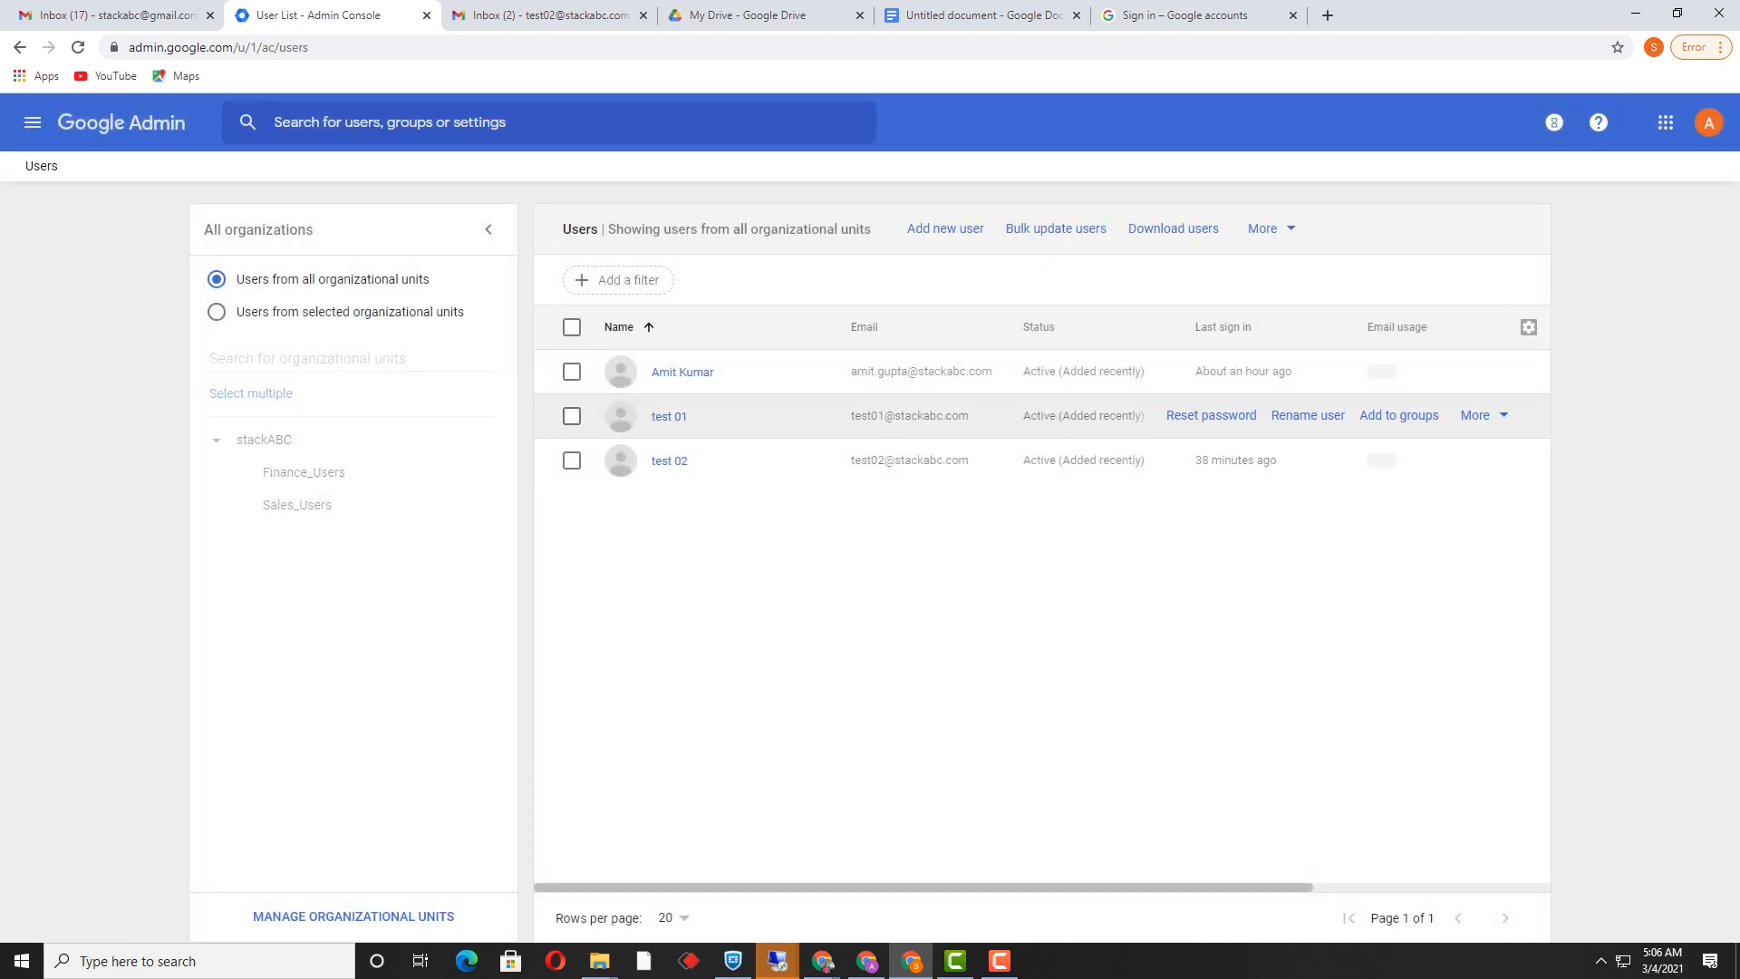
left_click(668, 416)
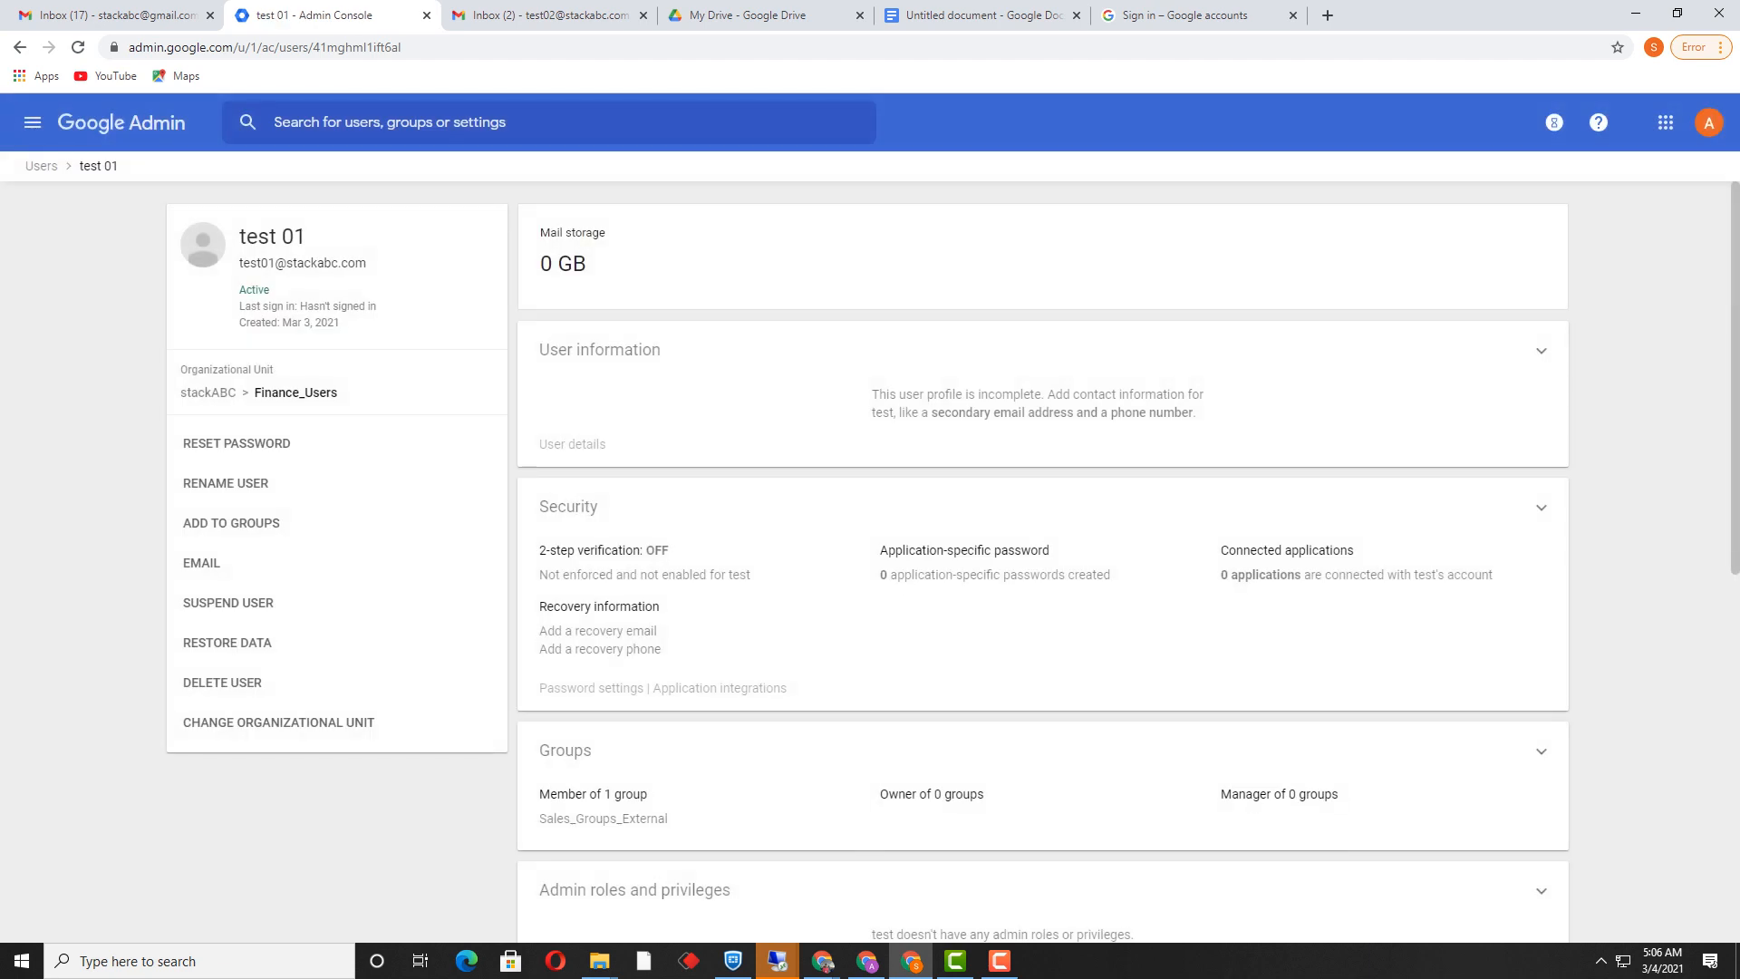
scroll(1042, 562, "down", 5)
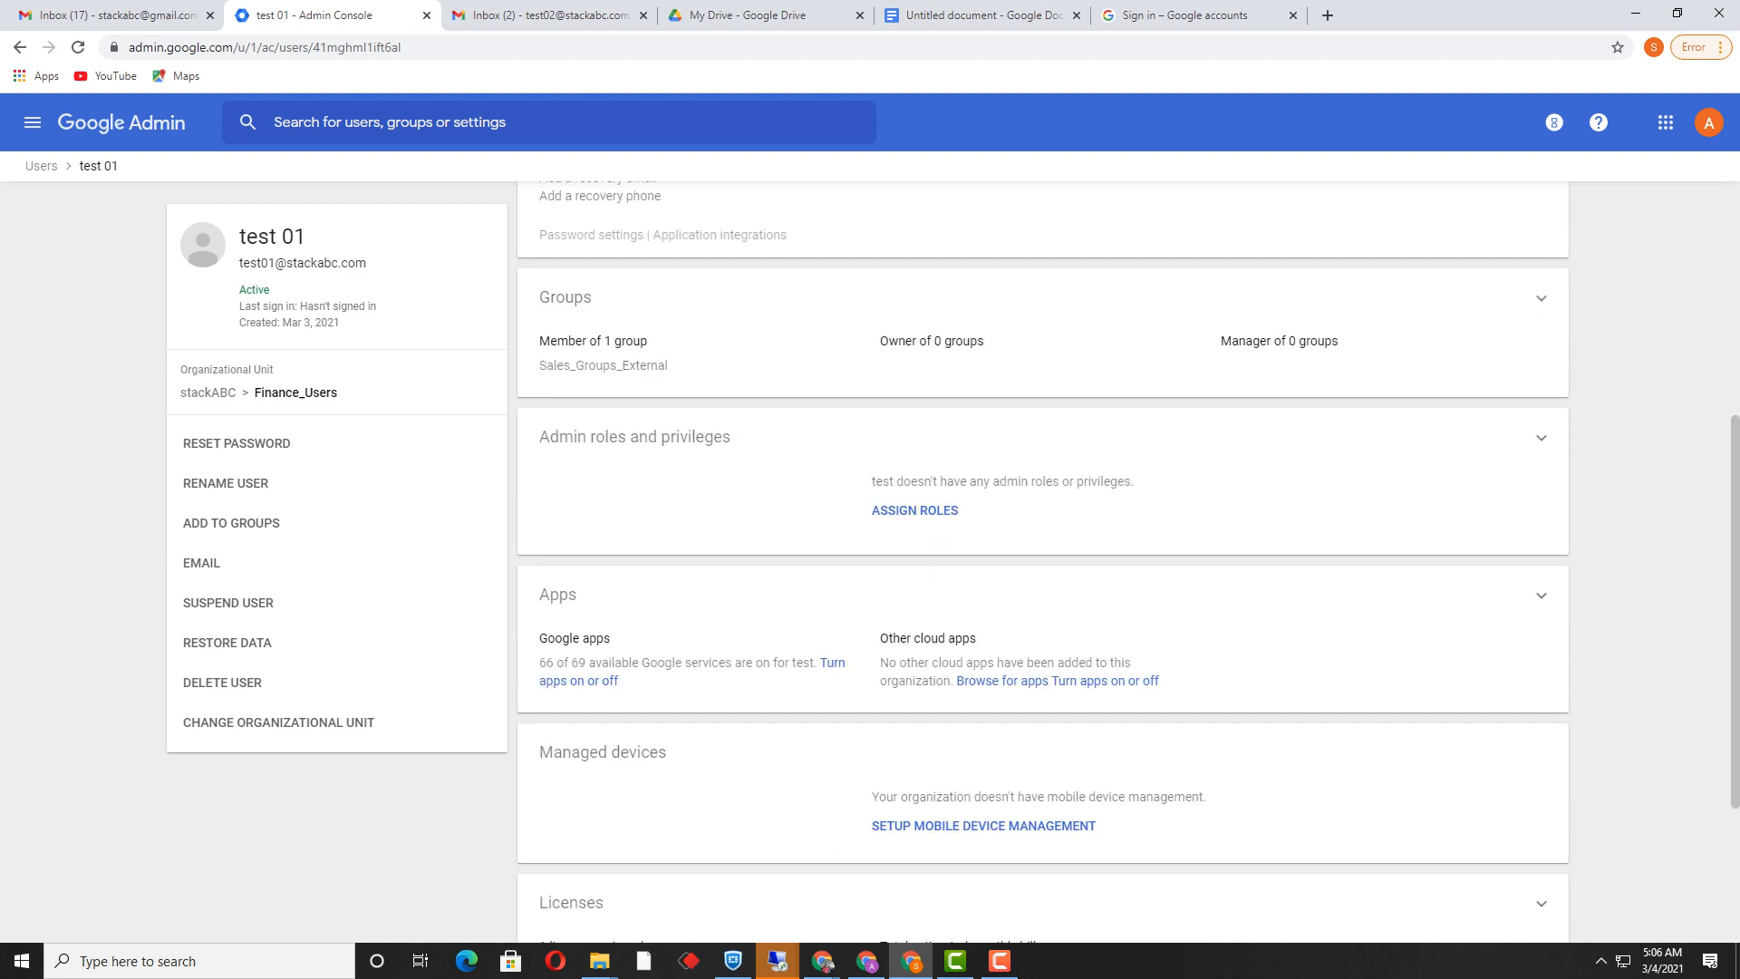
scroll(1042, 562, "up", 1)
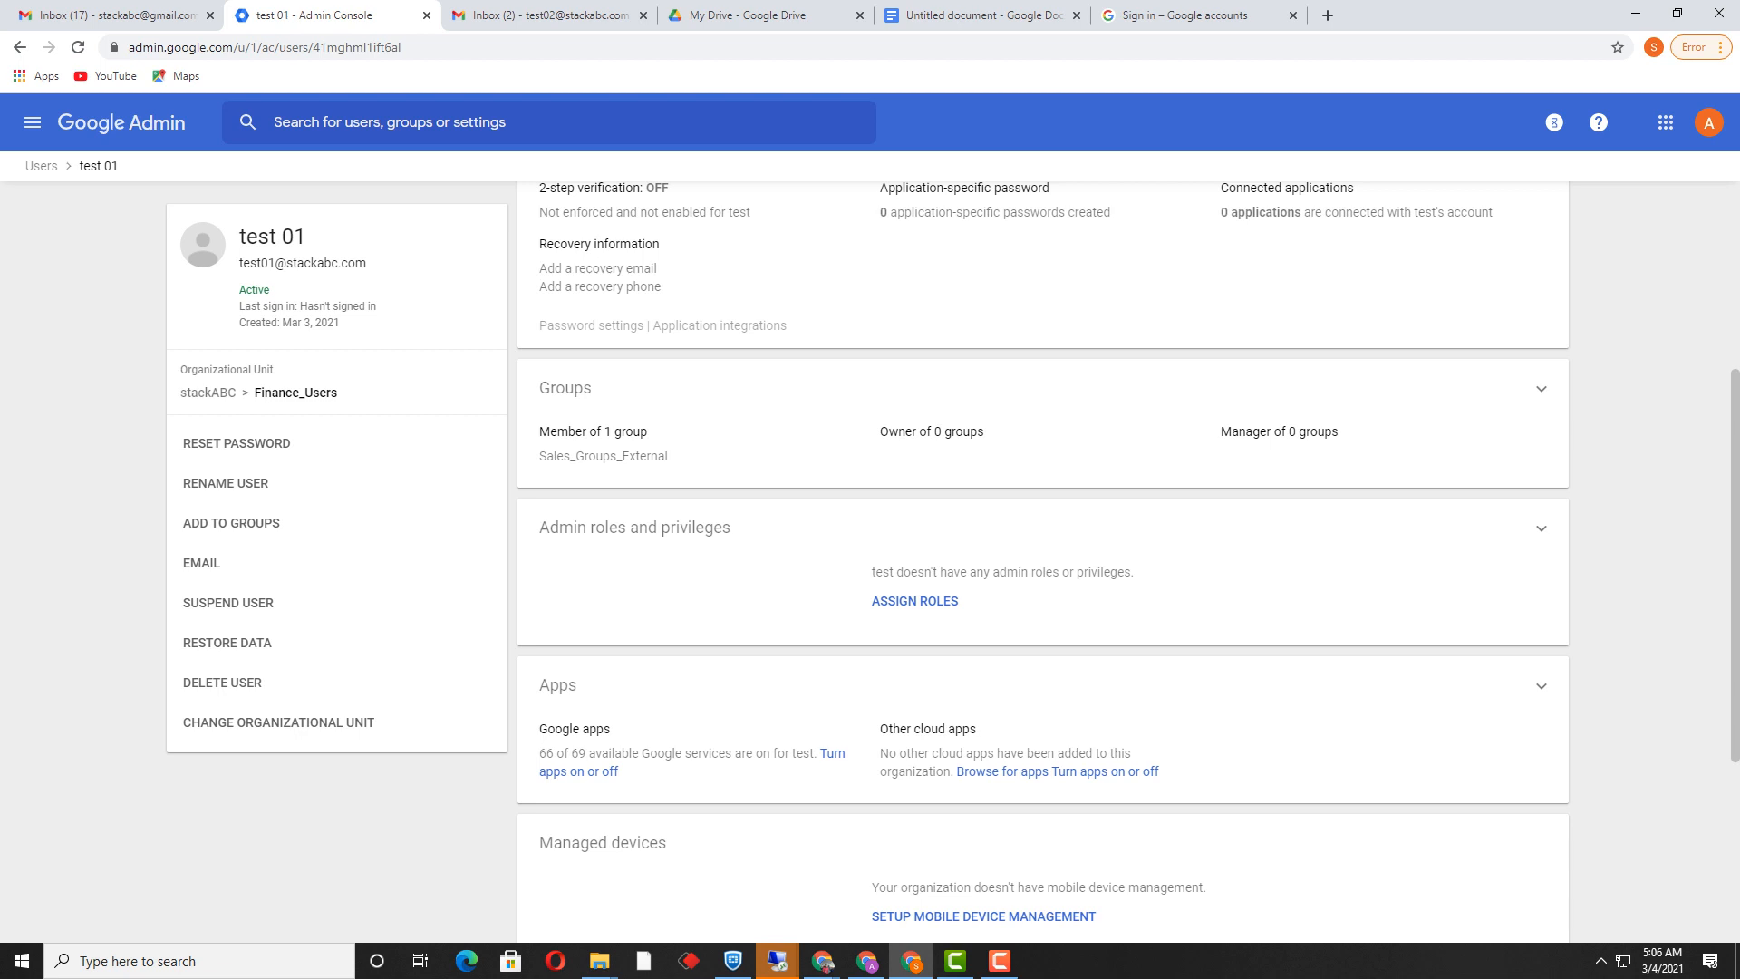
scroll(1042, 562, "up", 3)
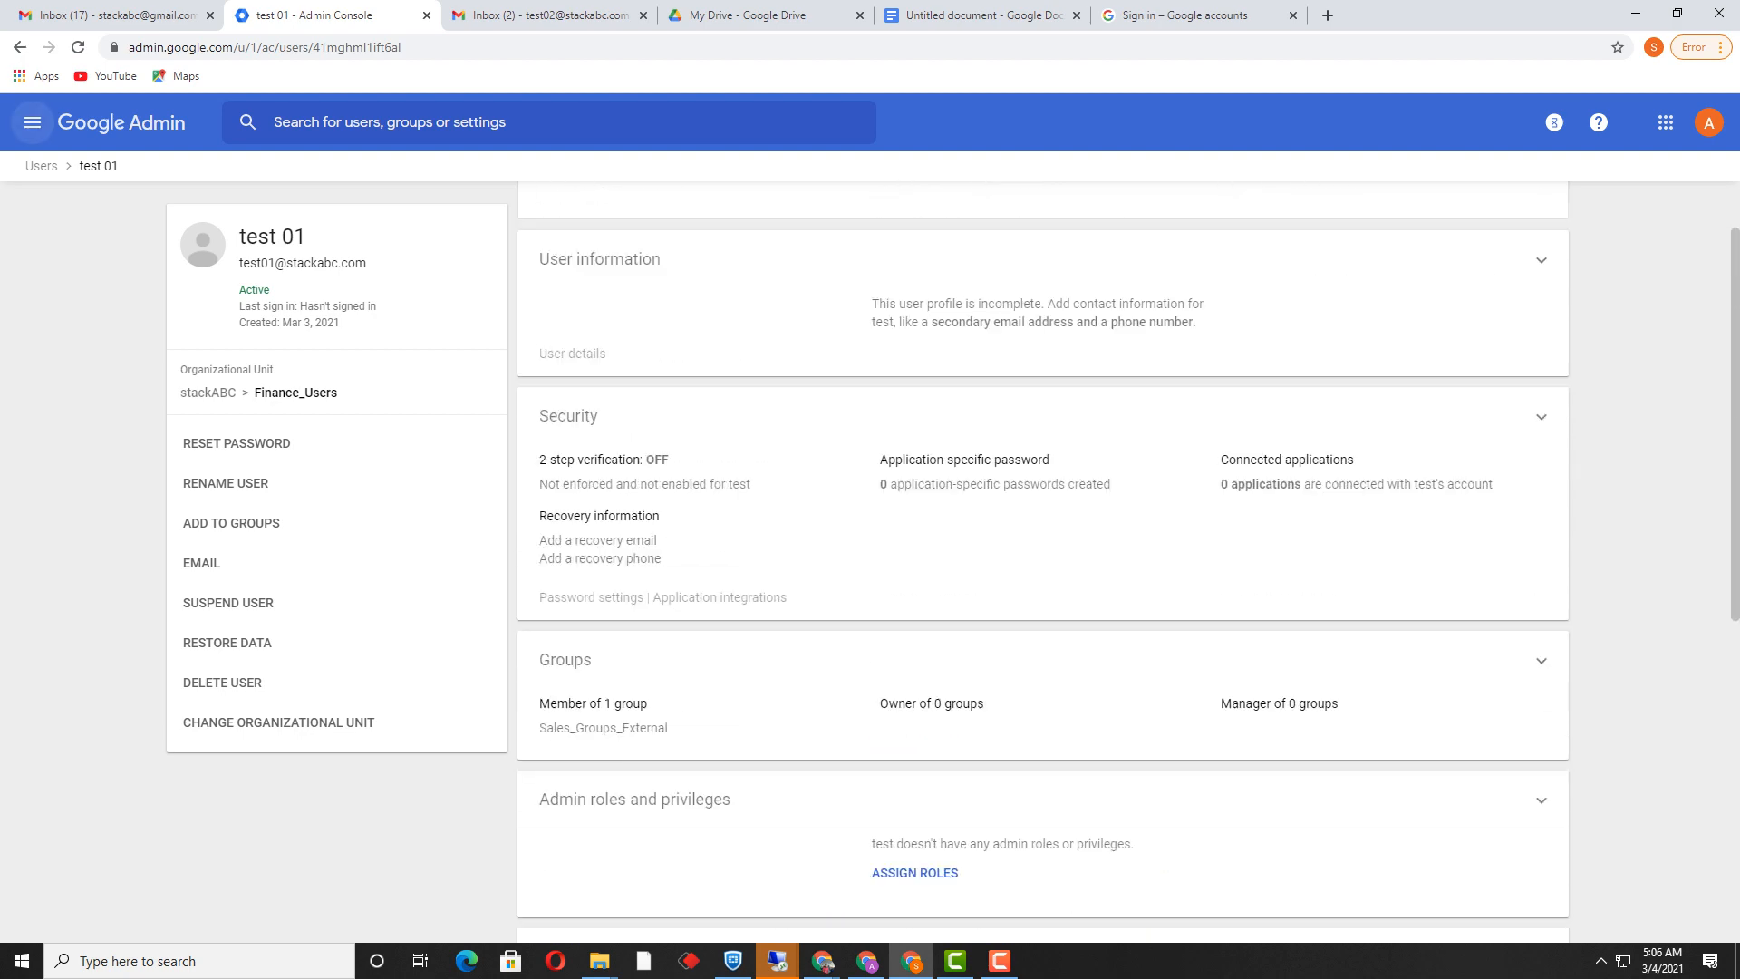
left_click(33, 122)
Step: In Apps > Google Workspace, select Drive and Docs and show its status for Sales_Groups_External
mouse_move(94, 321)
mouse_move(86, 365)
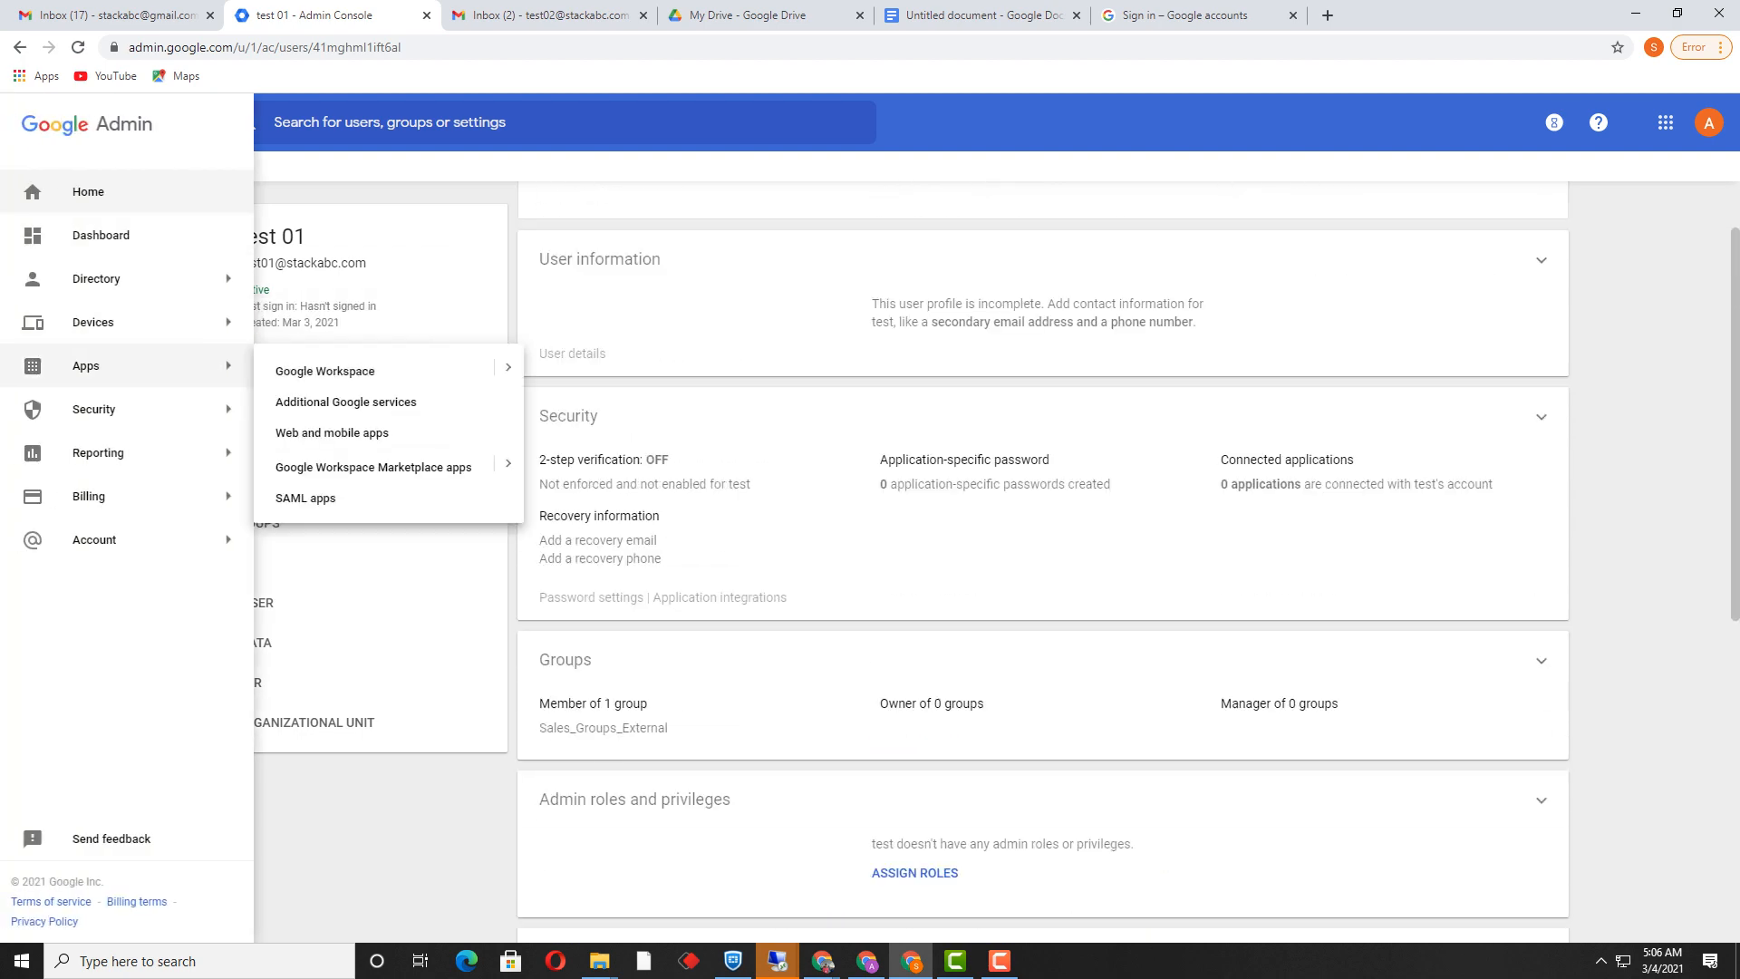
left_click(345, 371)
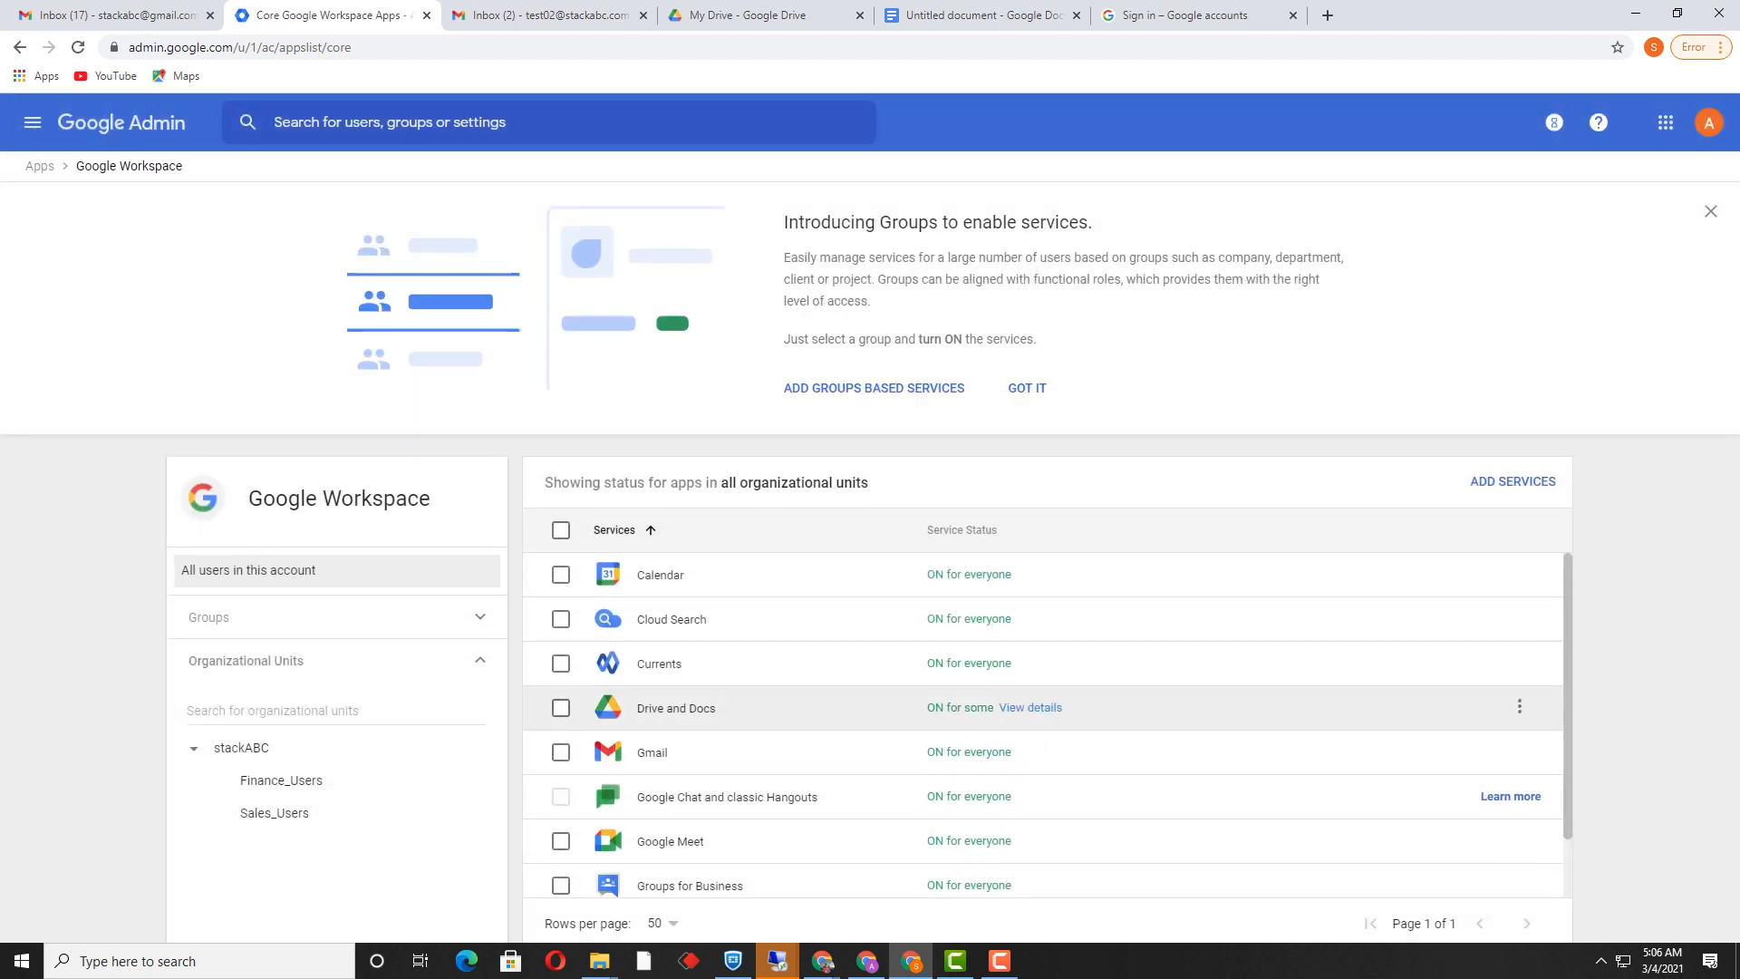
left_click(560, 708)
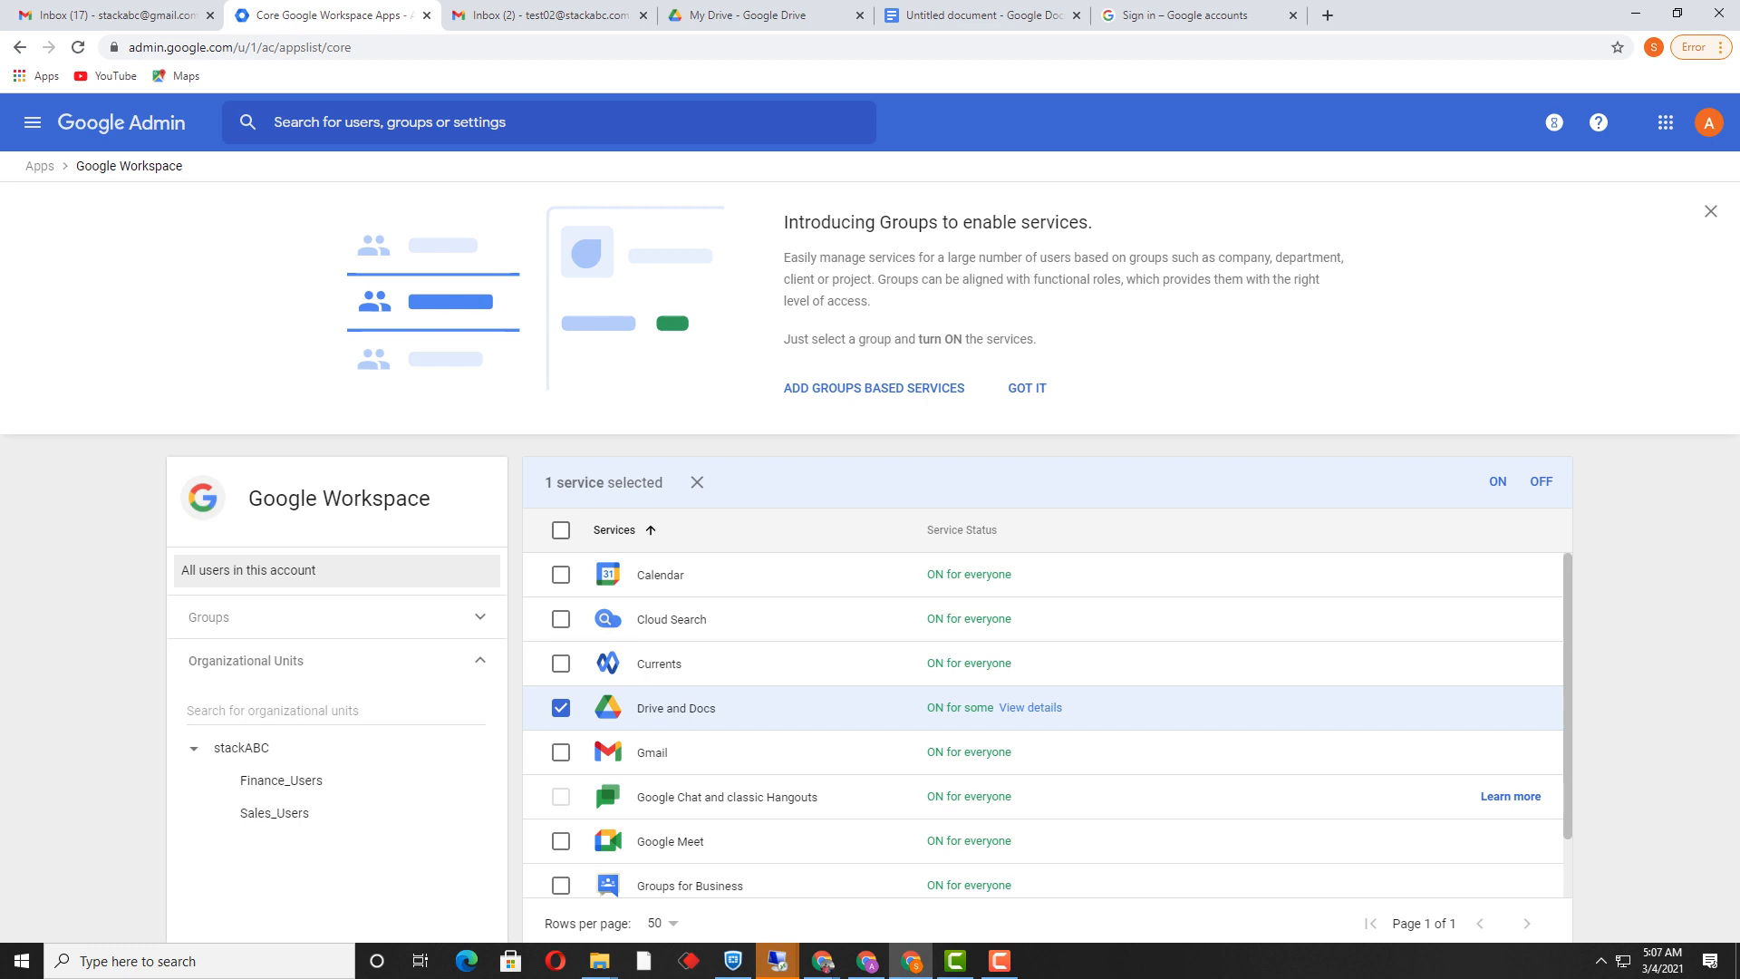
left_click(873, 388)
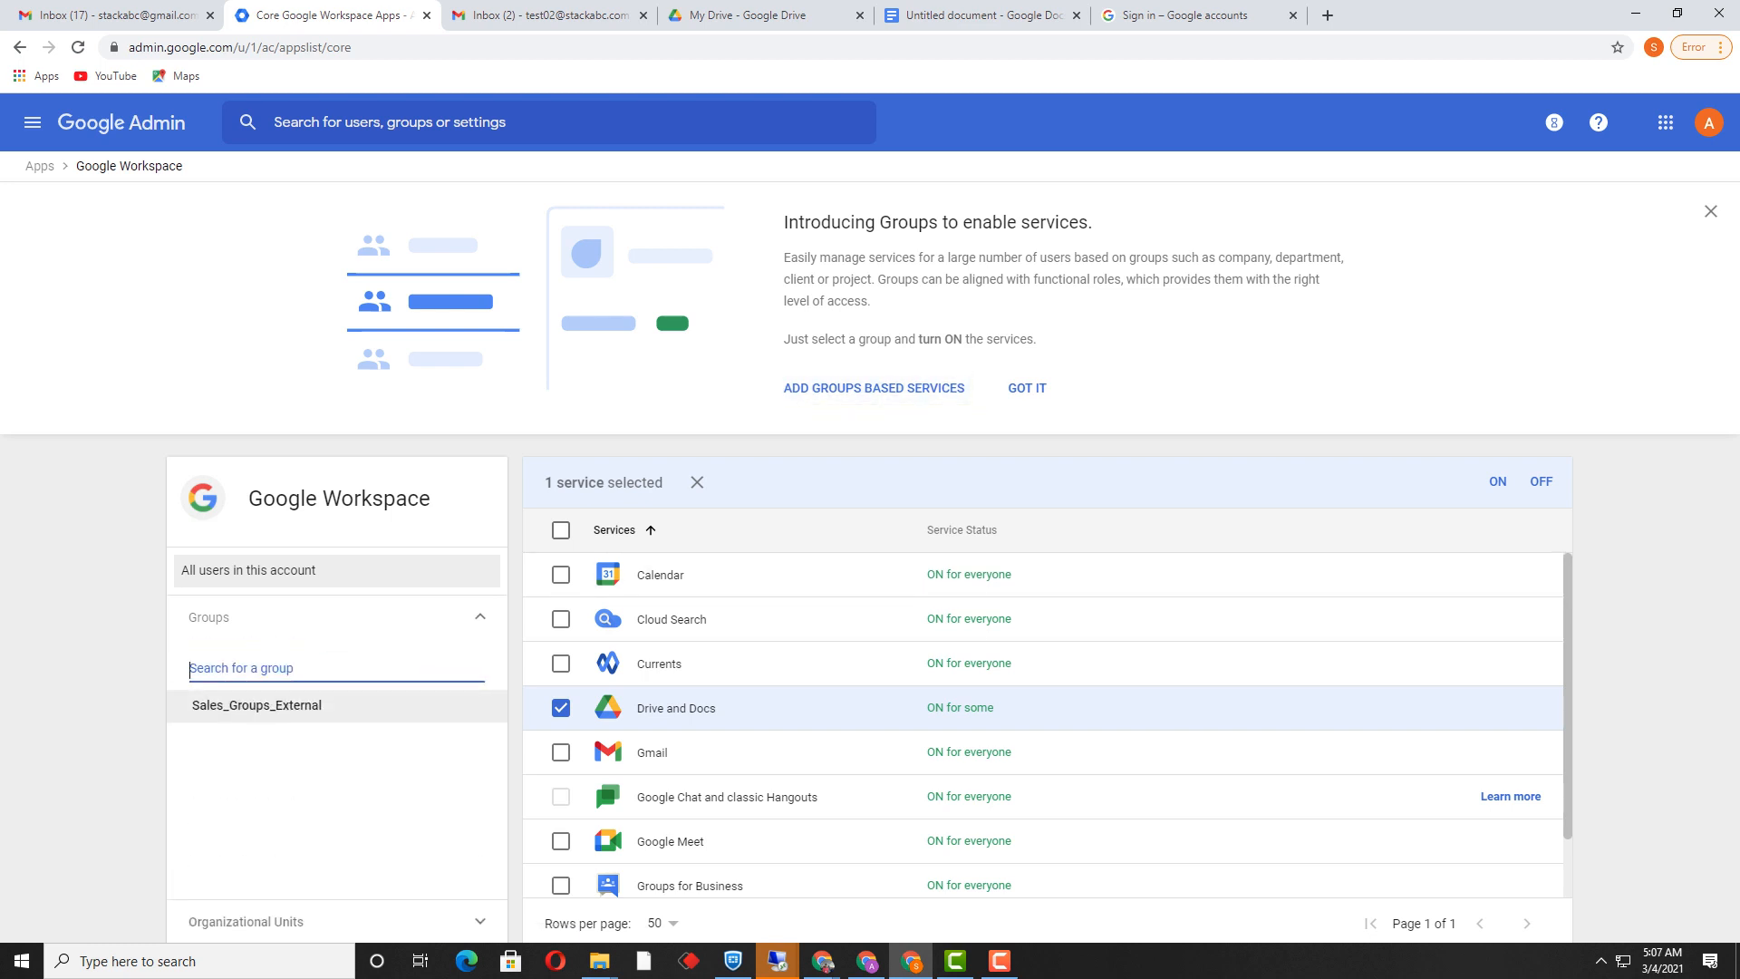
left_click(257, 704)
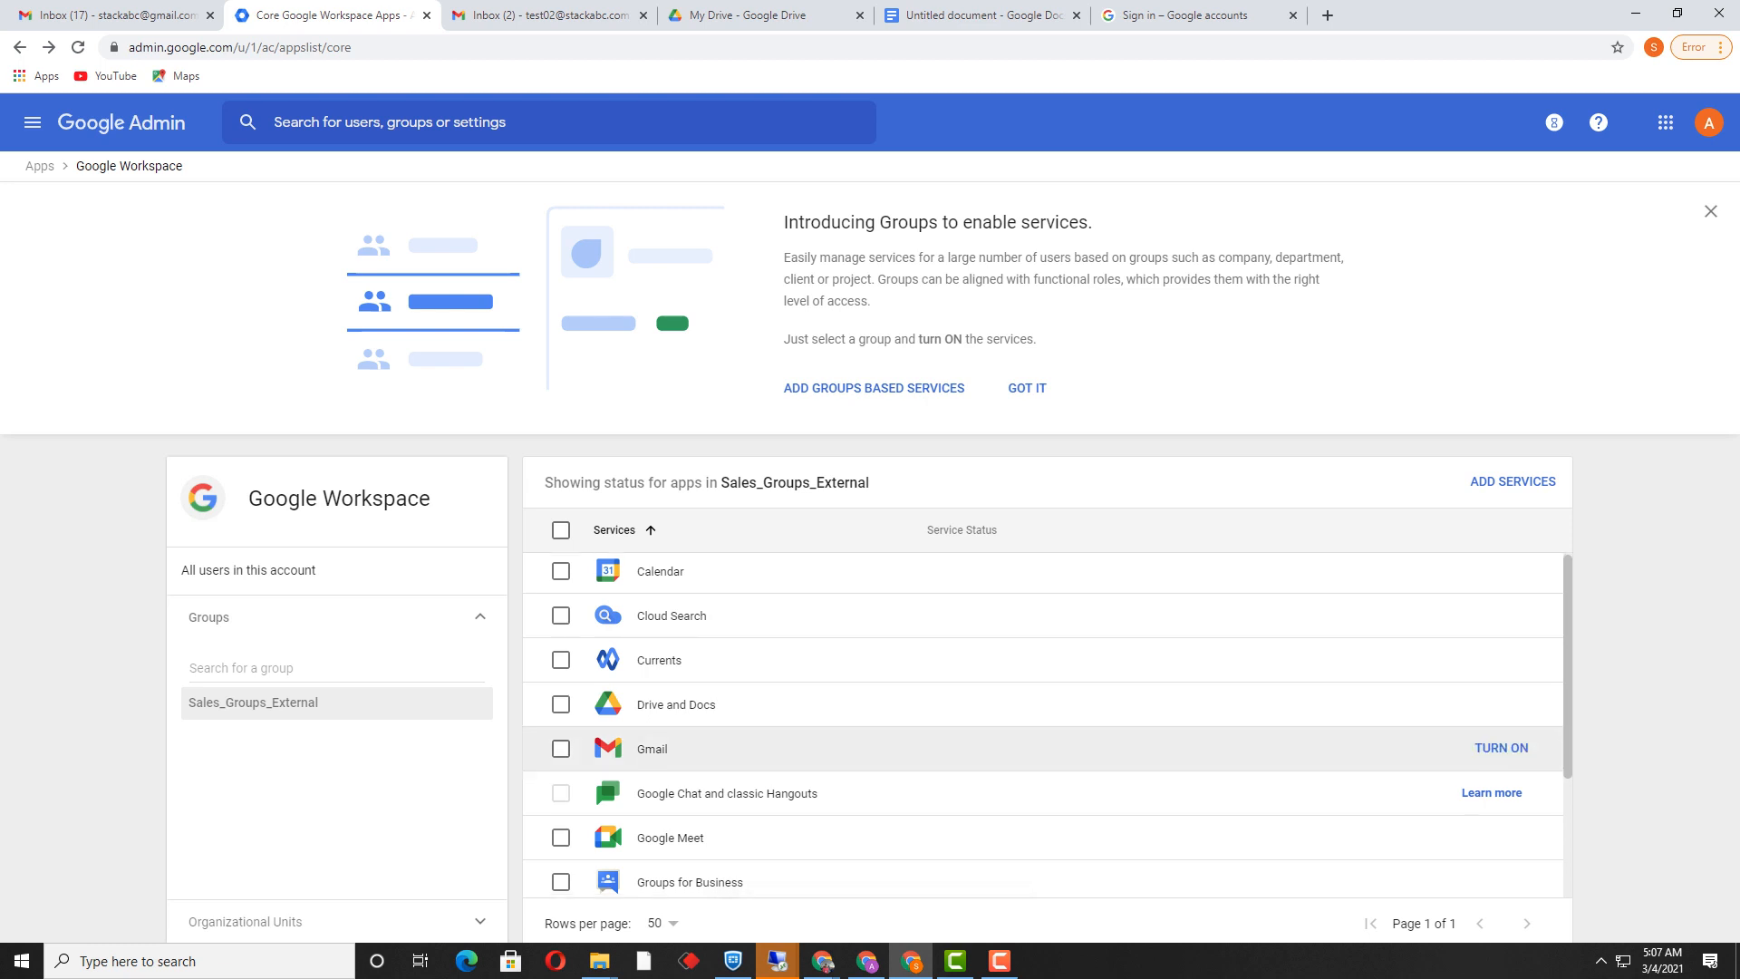
scroll(1042, 752, "down", 1)
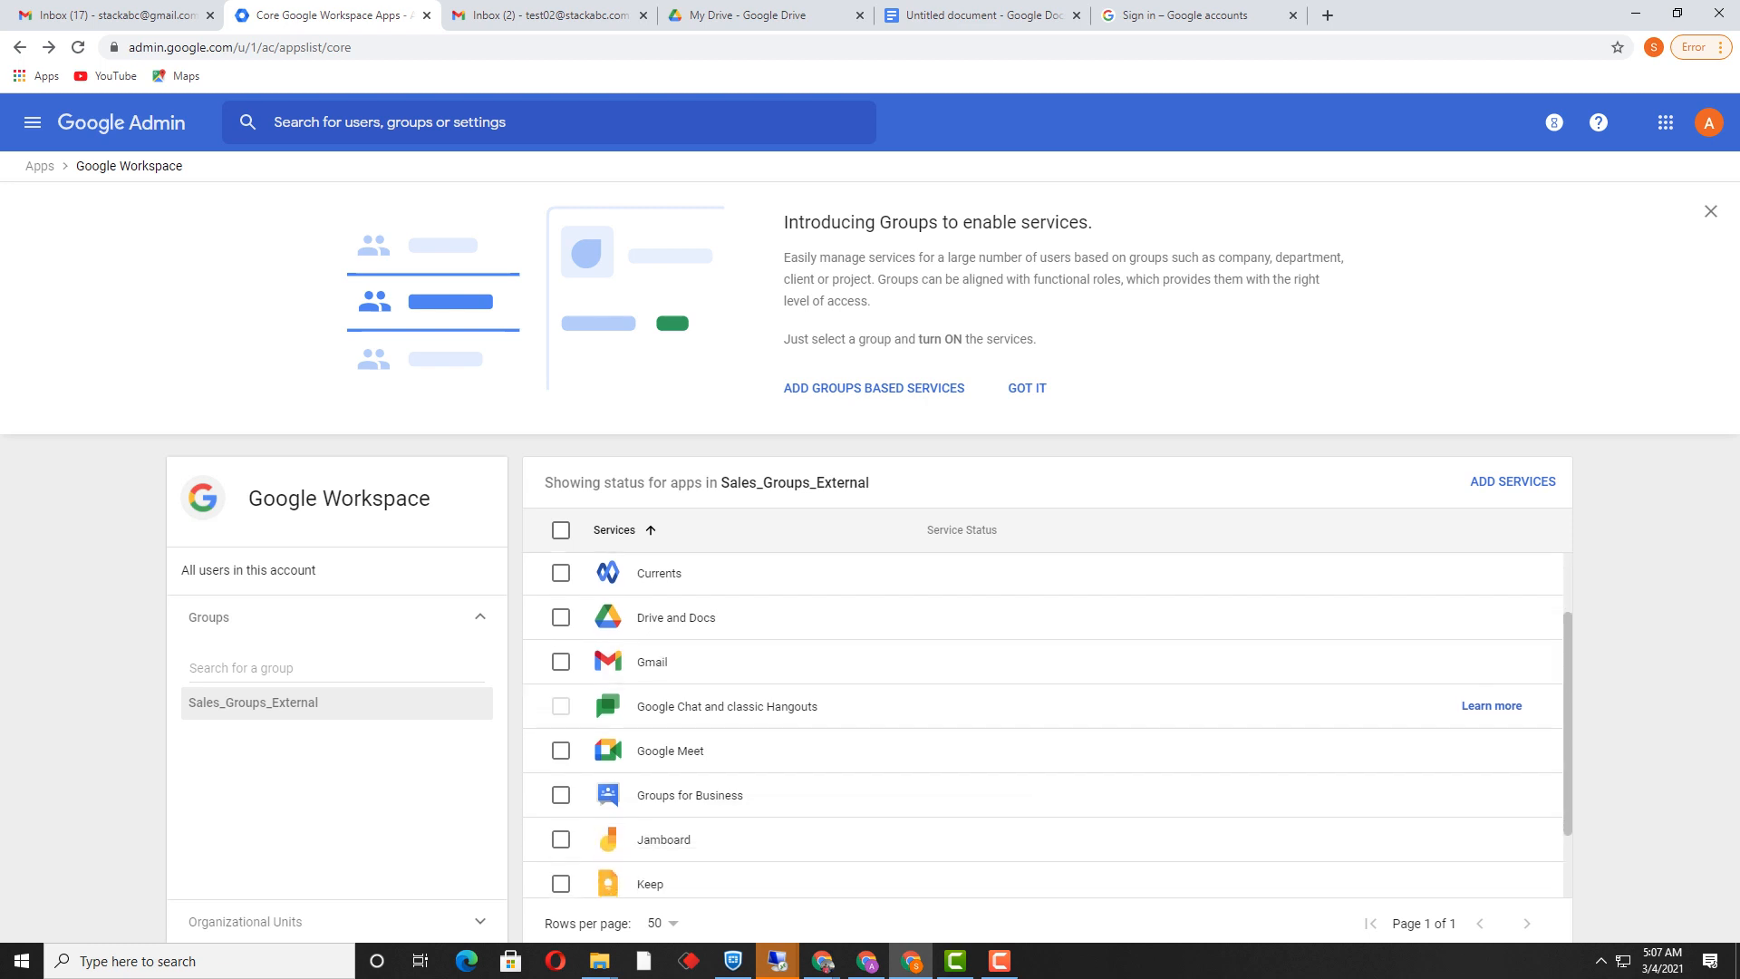
left_click(32, 121)
Step: Go to Directory > Users and select, then deselect, the test 01 user
mouse_move(86, 365)
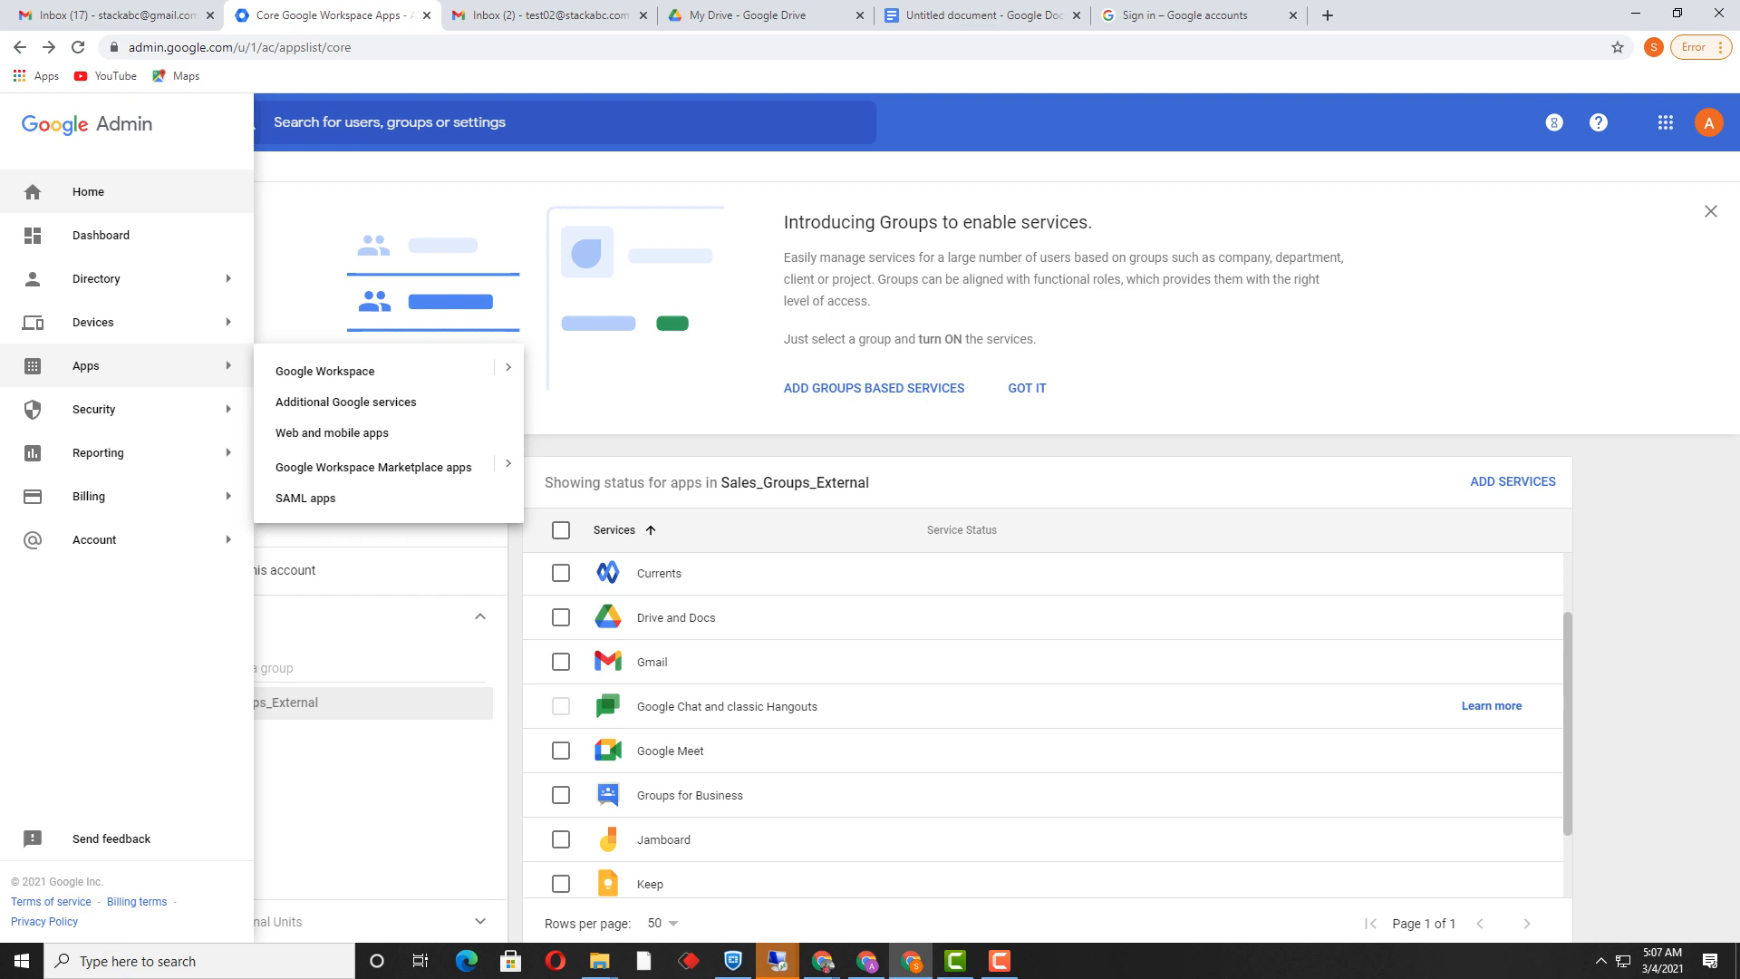
mouse_move(91, 321)
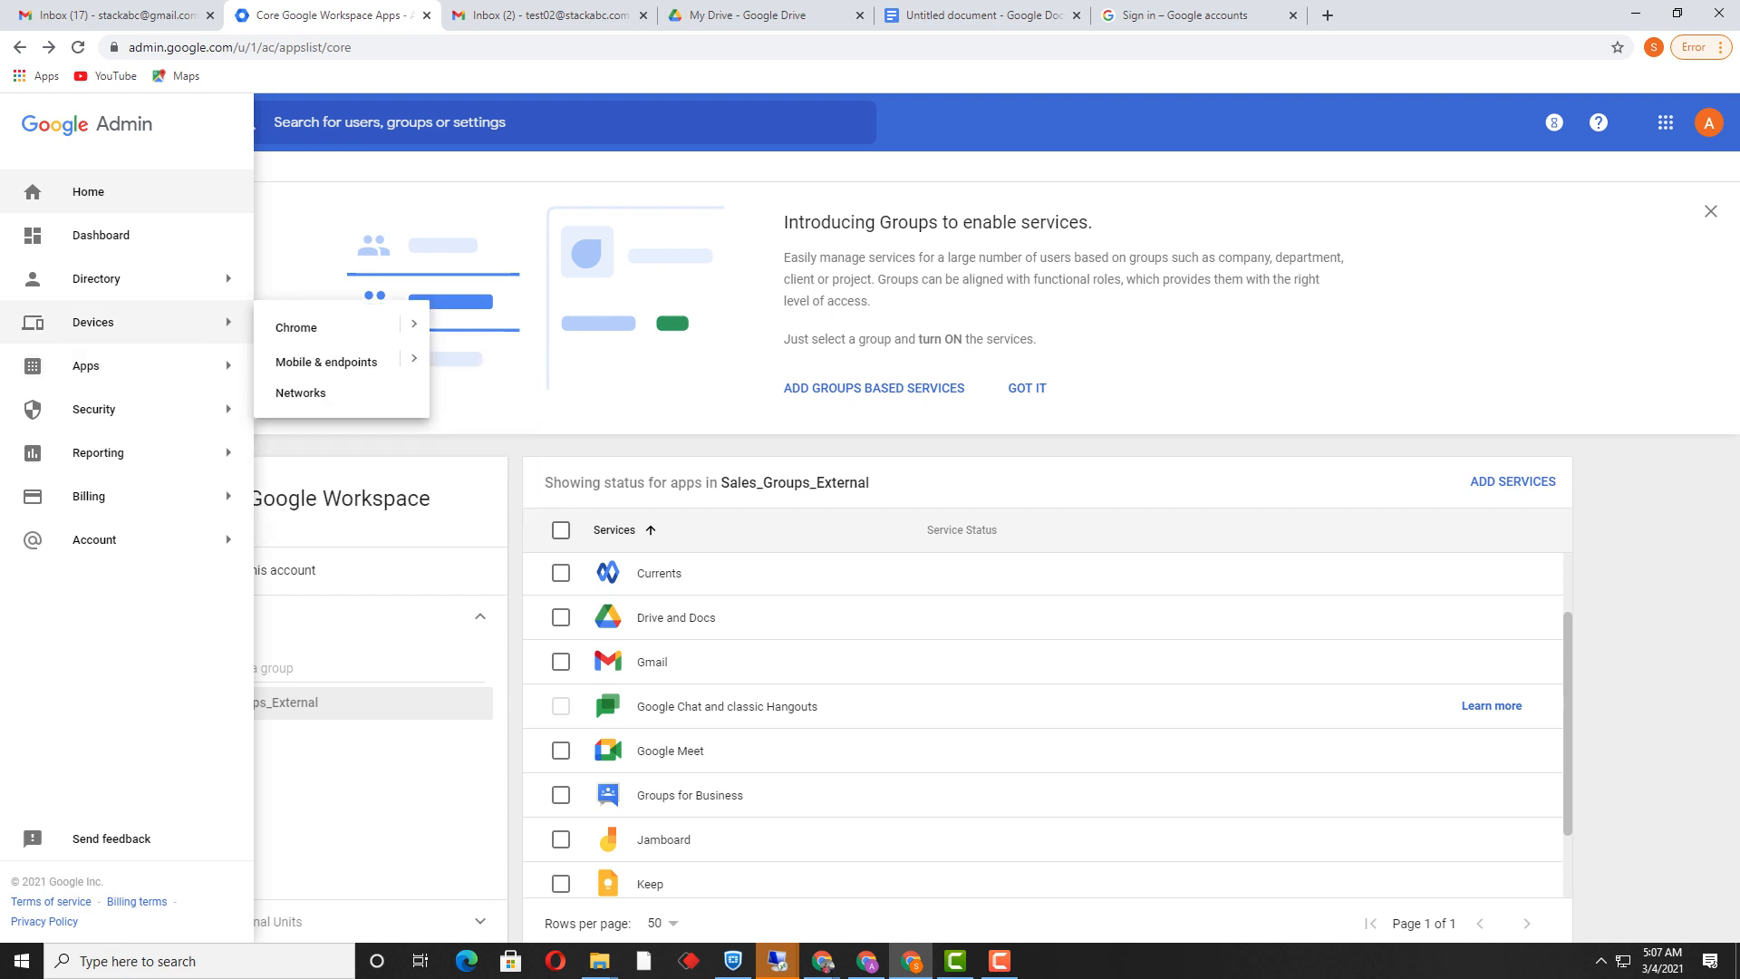
mouse_move(96, 278)
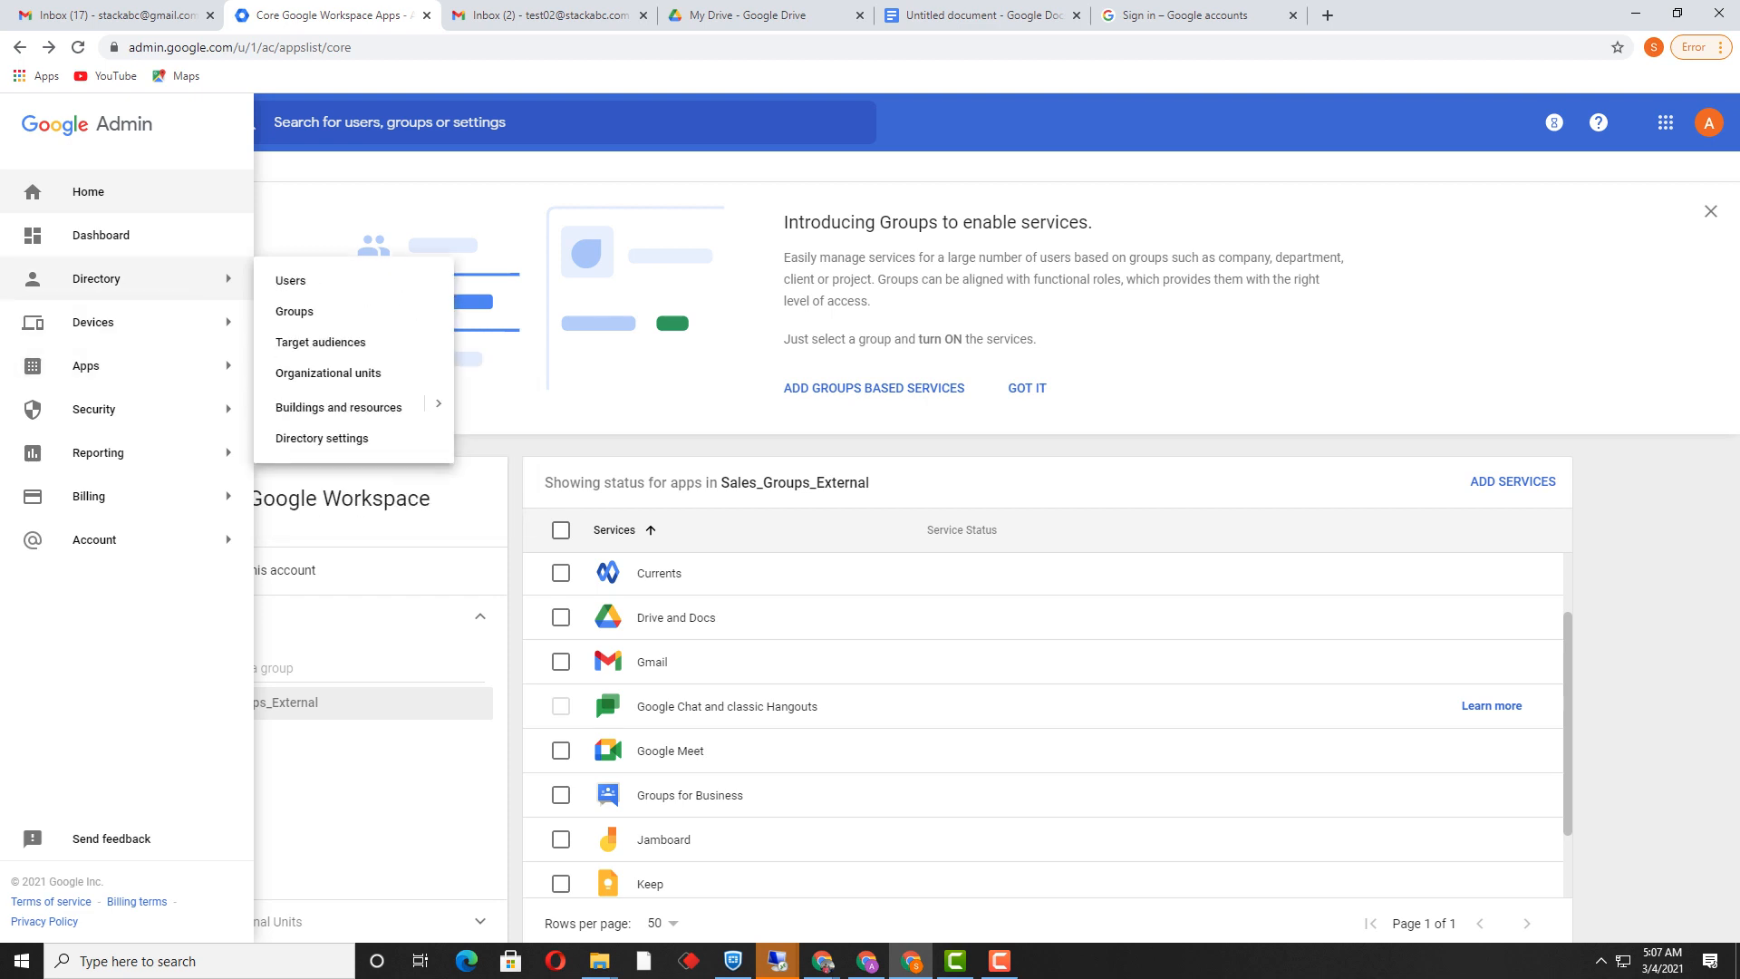
left_click(290, 280)
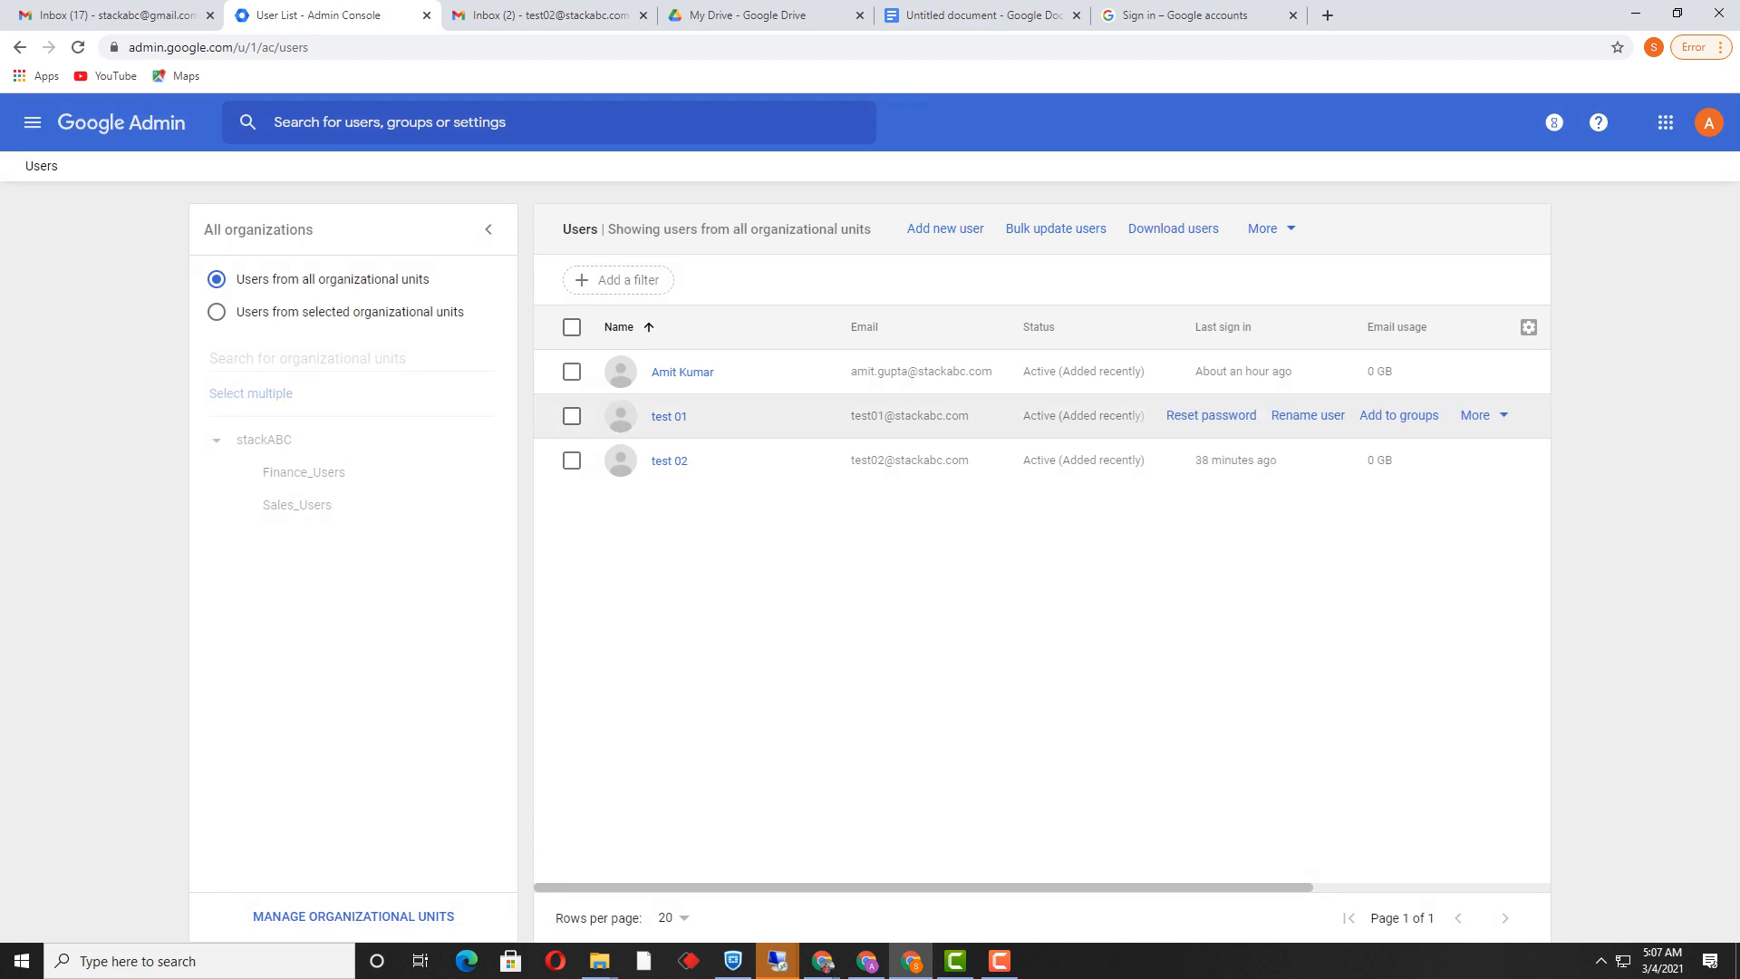
left_click(572, 416)
left_click(572, 416)
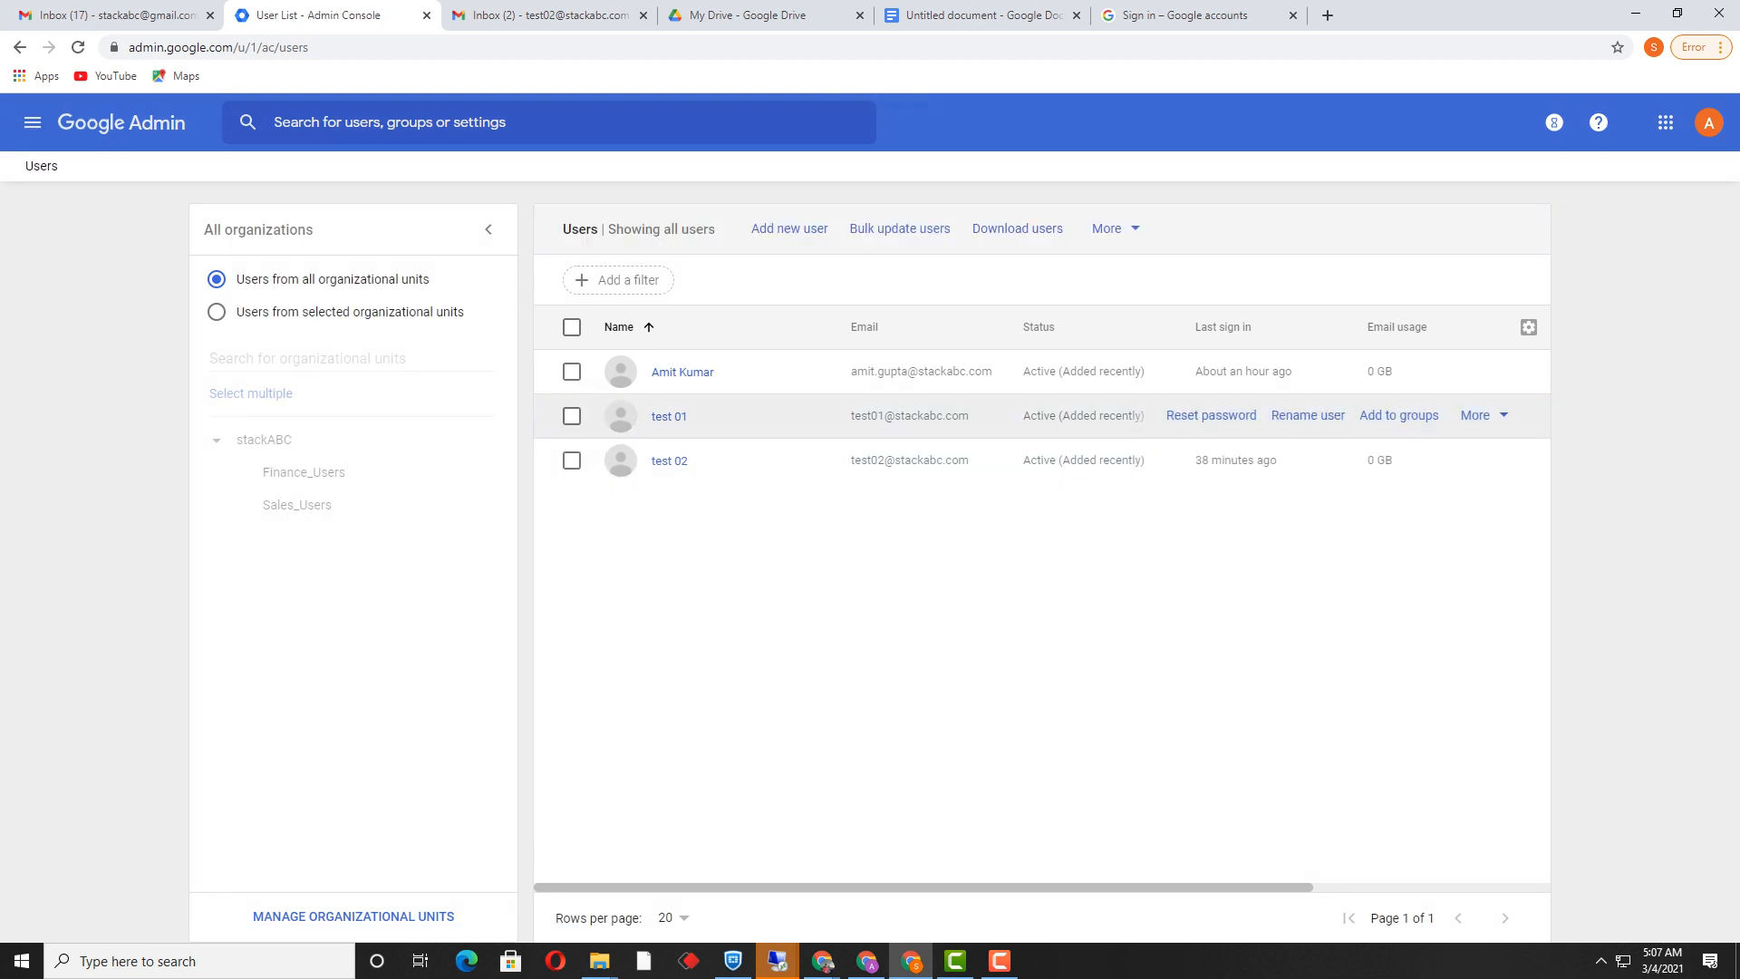
Step: Reset test 01's password to an auto-generated one without forcing a change, and copy it
left_click(1205, 415)
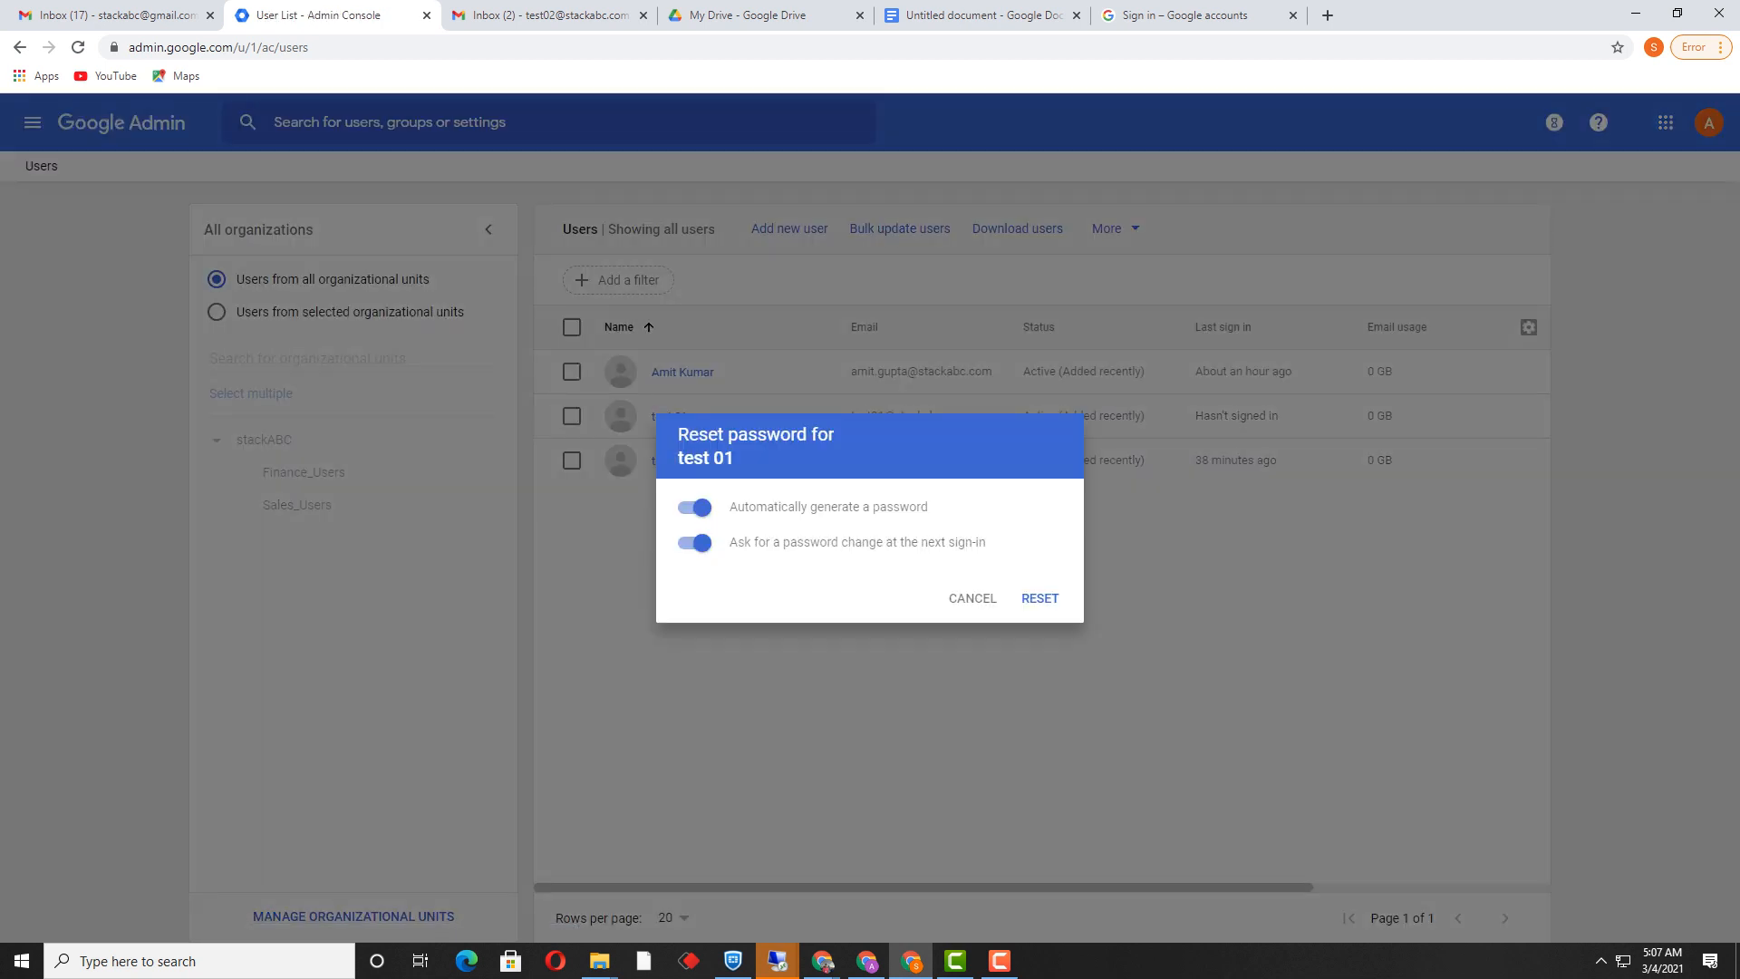
left_click(695, 541)
left_click(1040, 598)
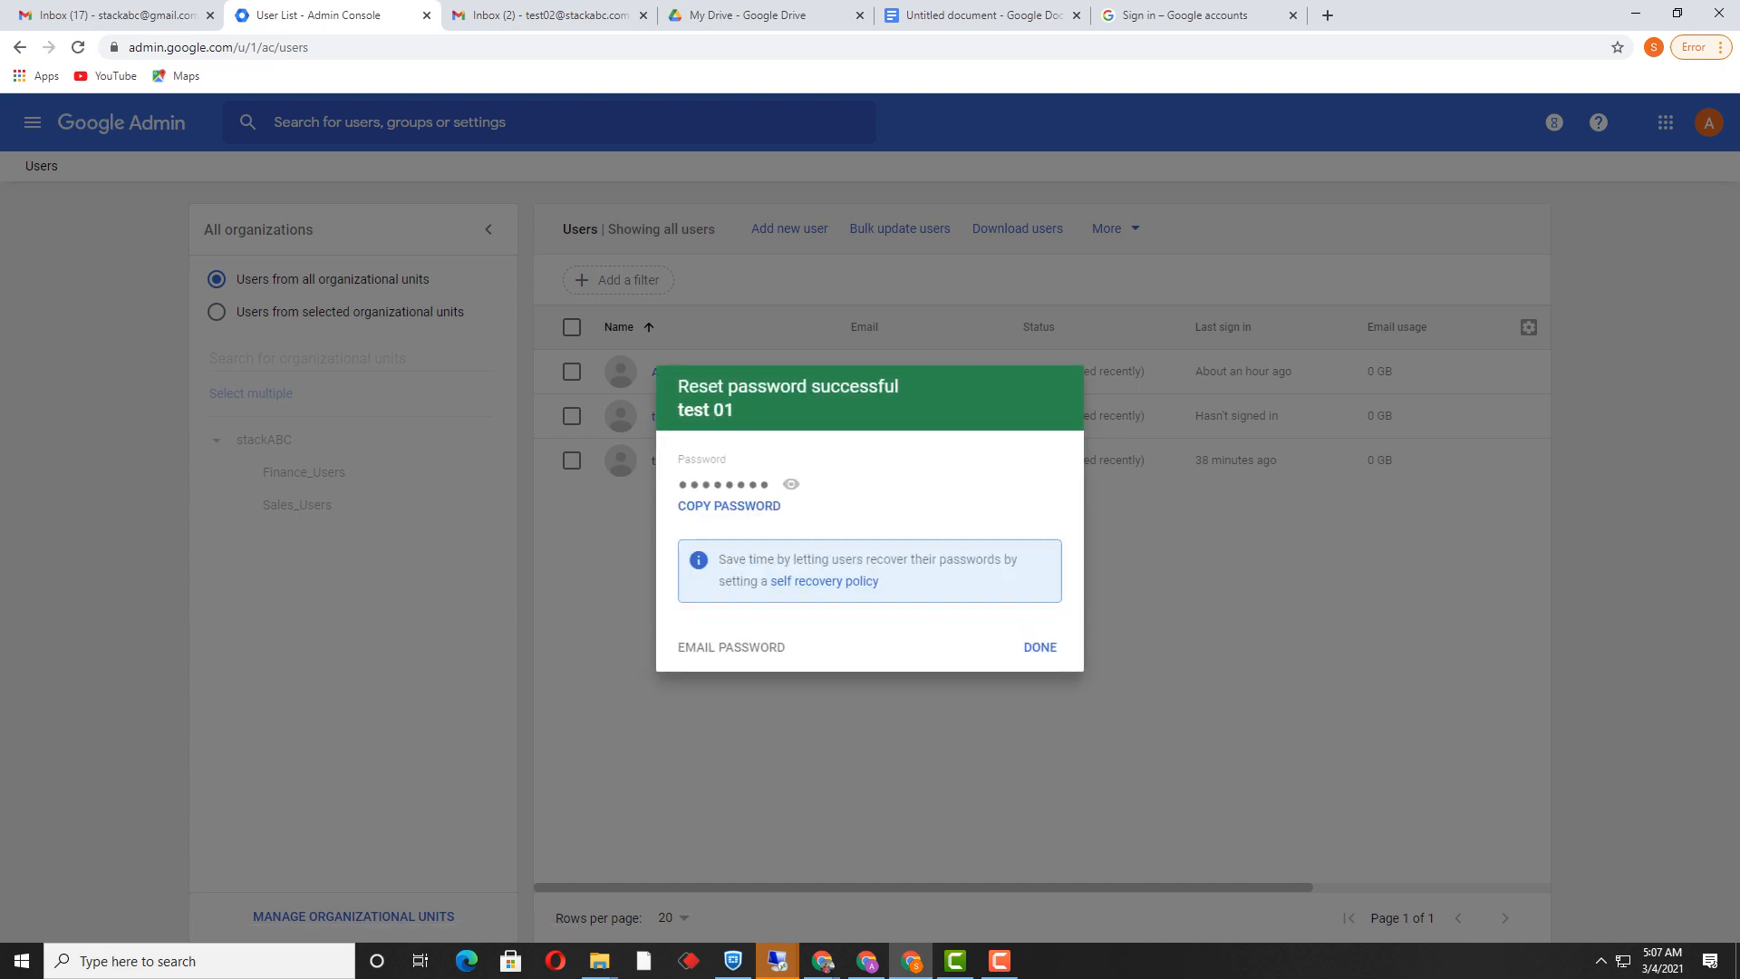
left_click(728, 506)
left_click(1039, 646)
Step: In the other test user's Gmail tab, start adding another account
left_click(550, 16)
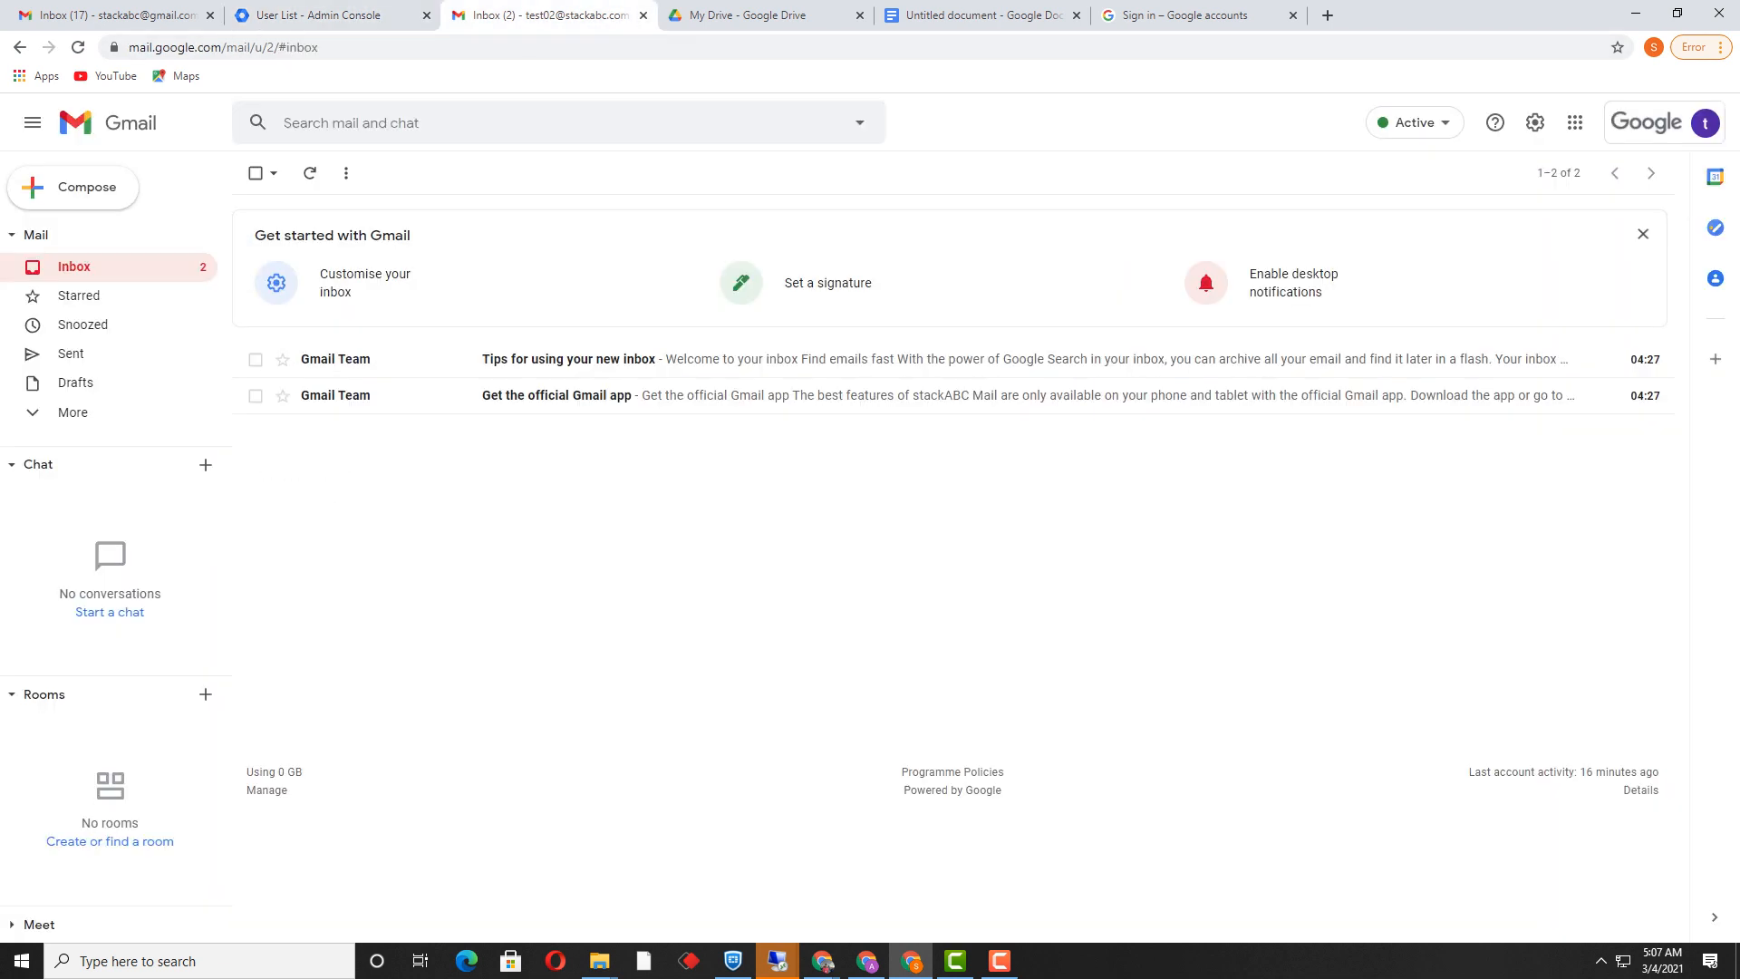
left_click(1705, 122)
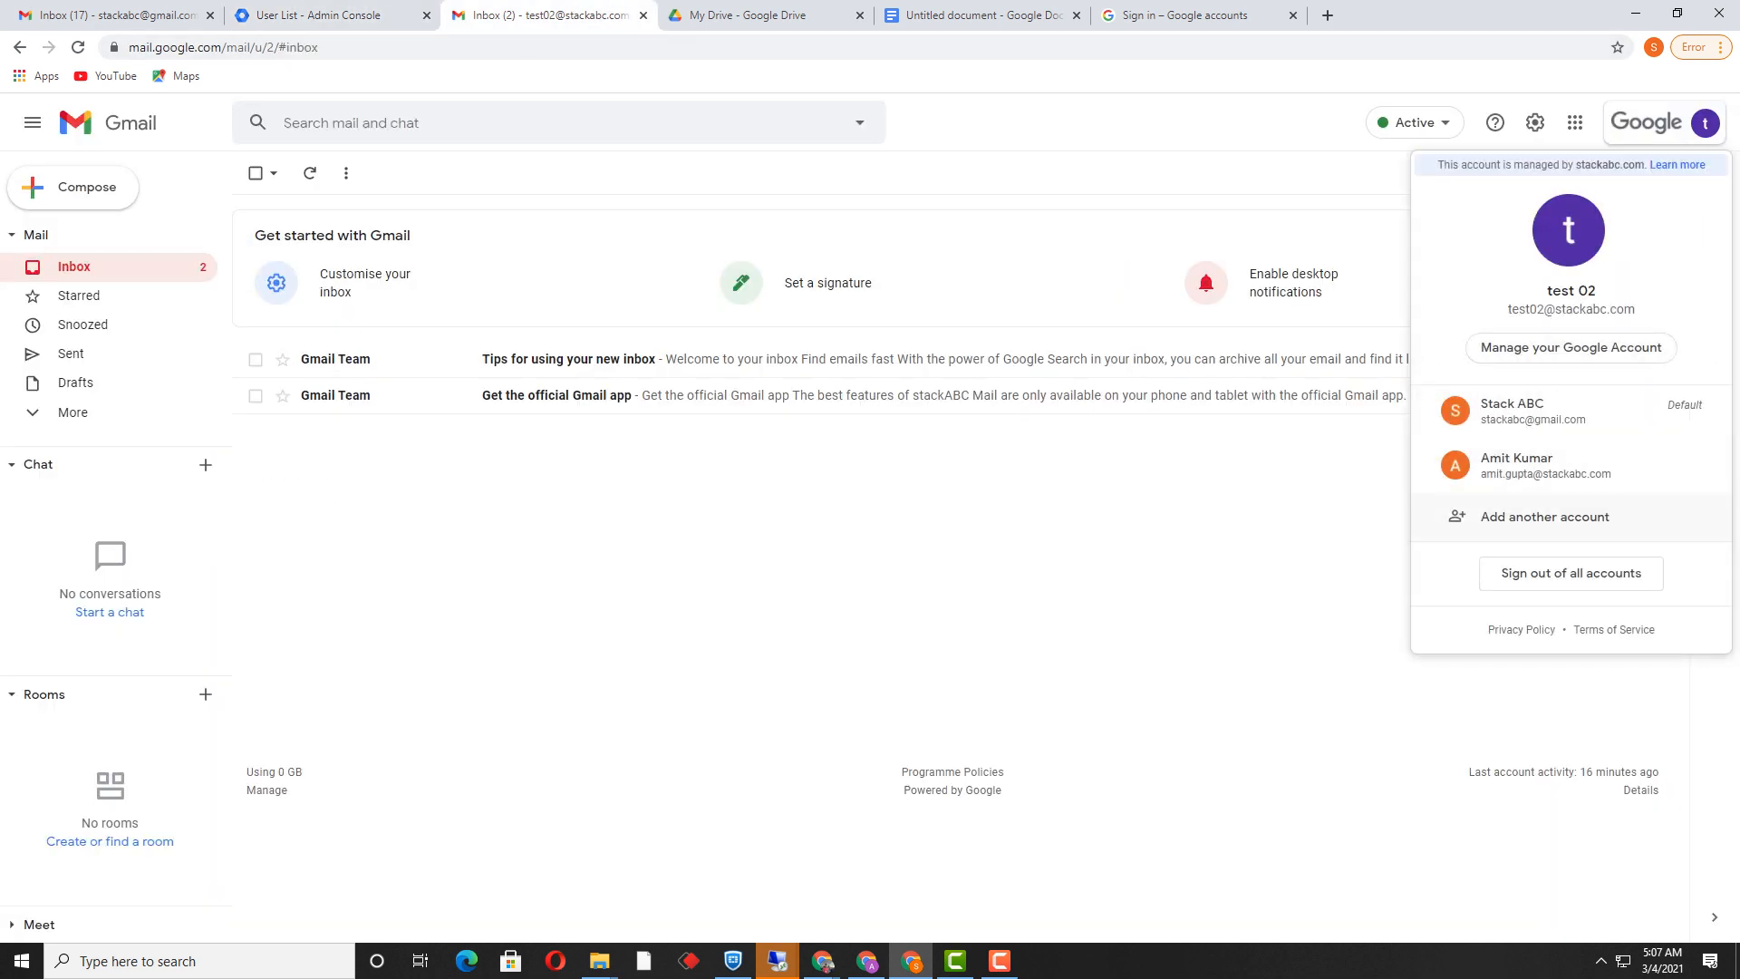
left_click(1545, 516)
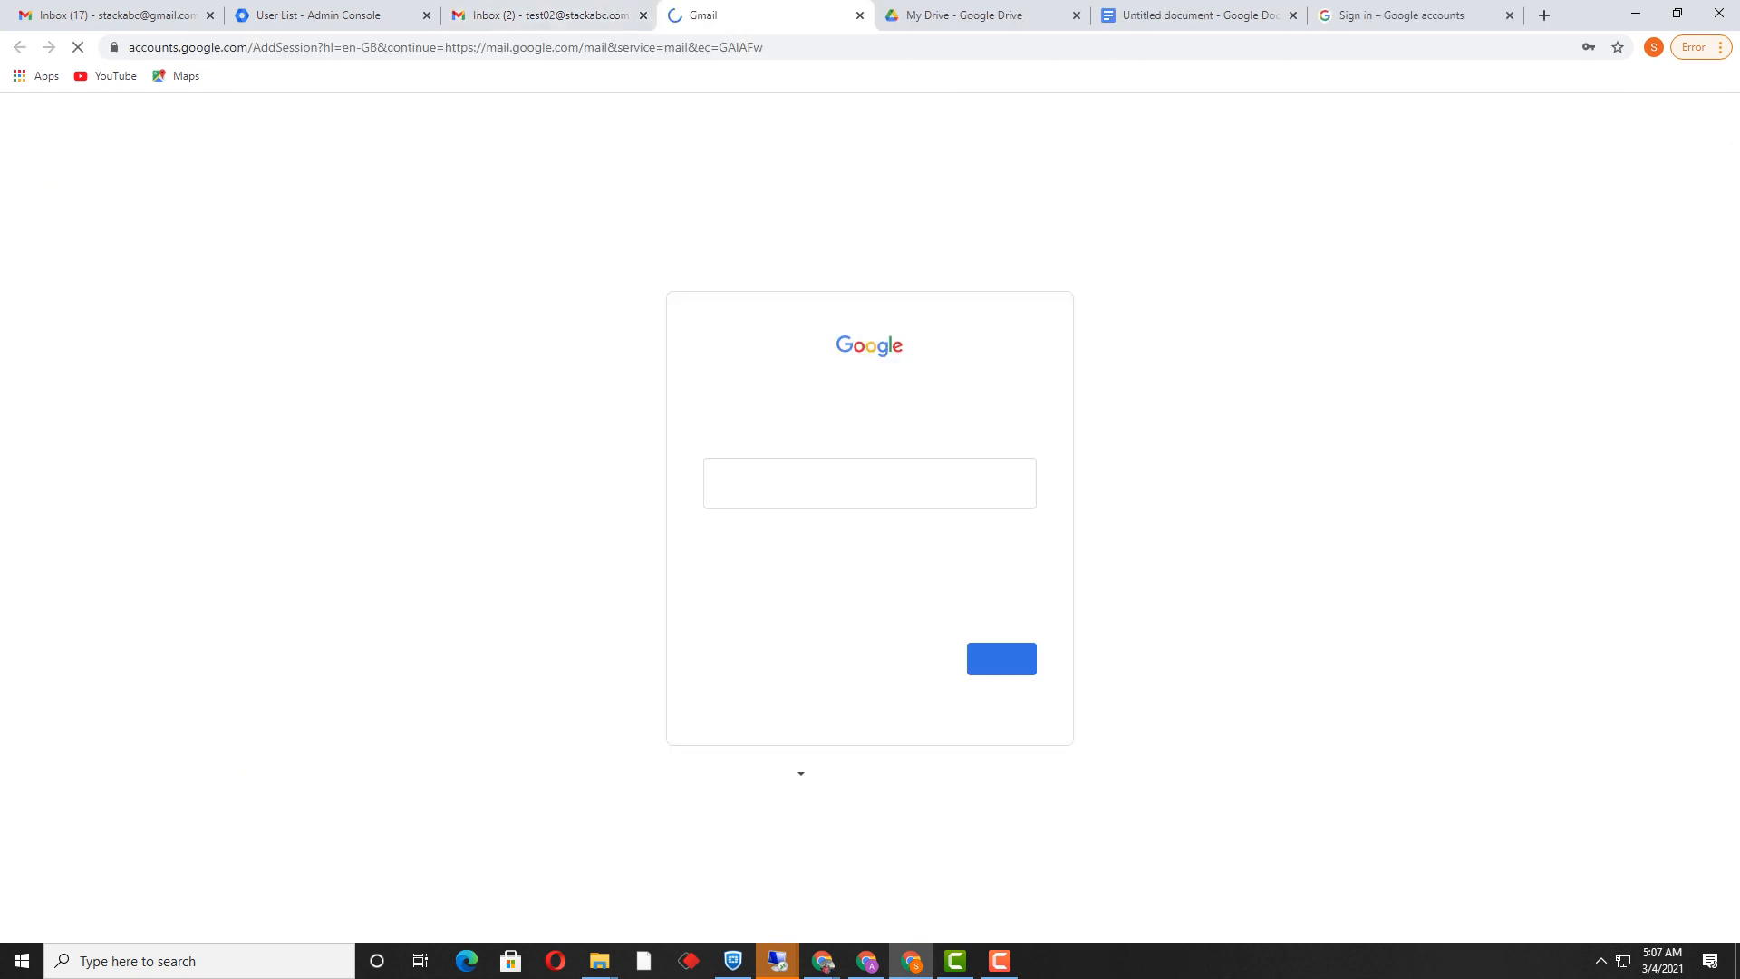
Step: Enter and resubmit the test user's e-mail address, then return to the inbox tab
left_click(864, 482)
key("shift+Home")
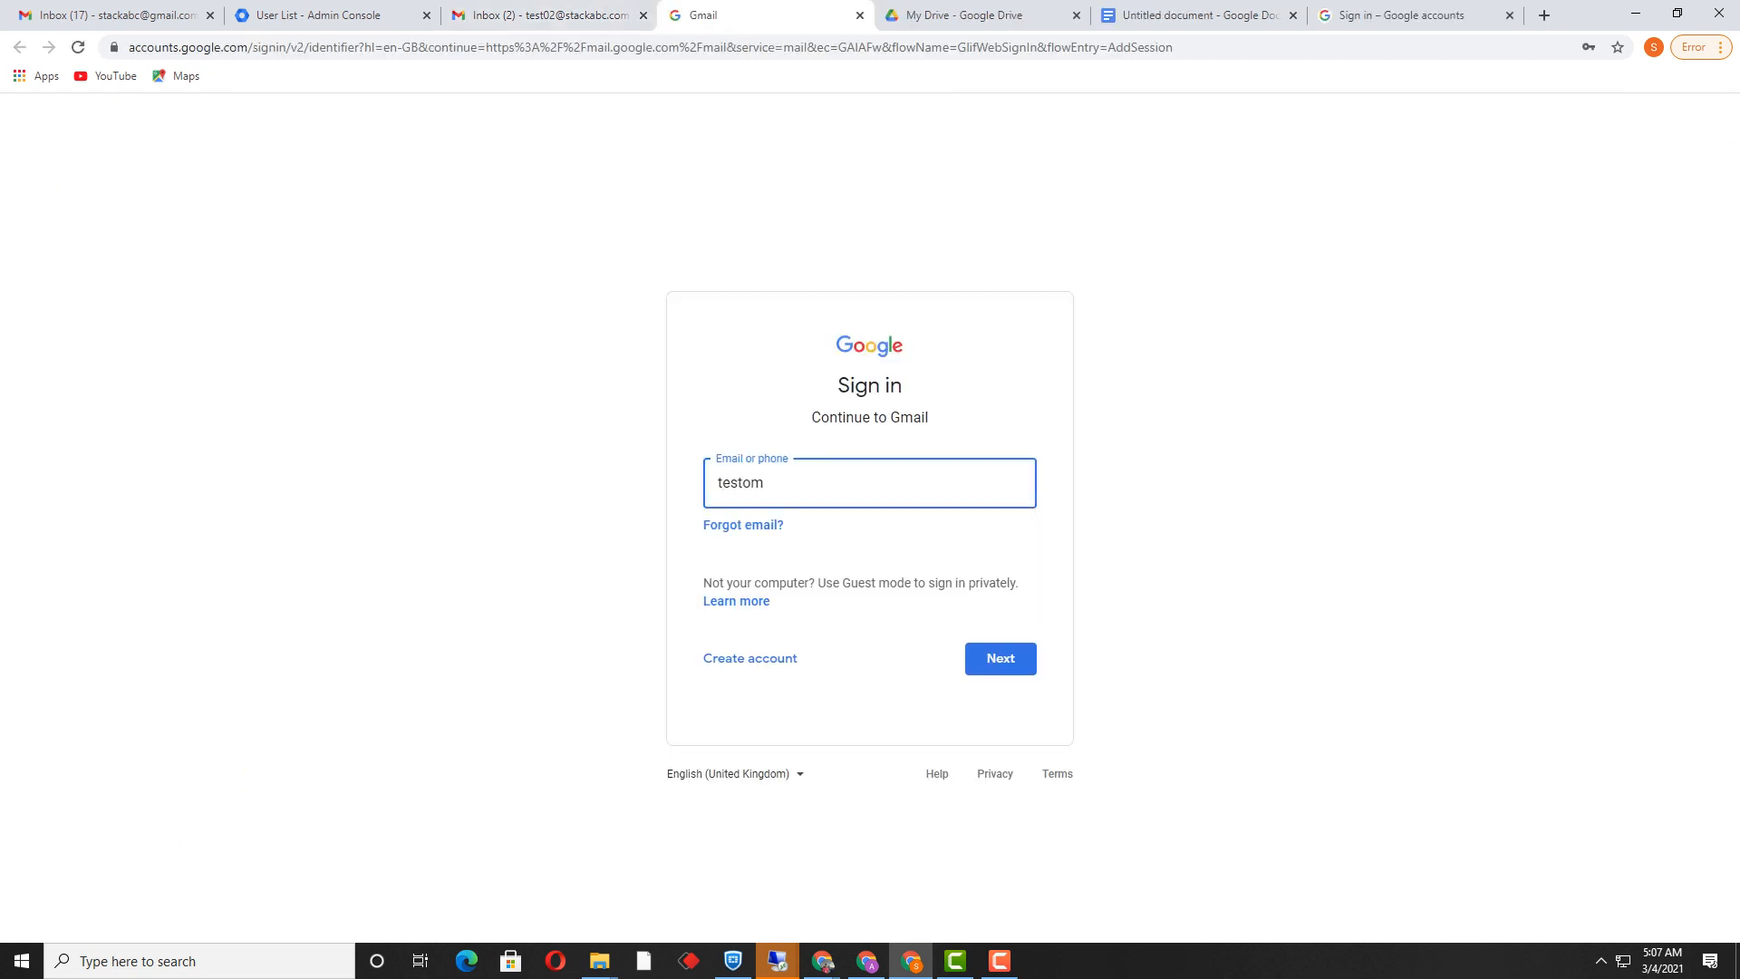
key("Return")
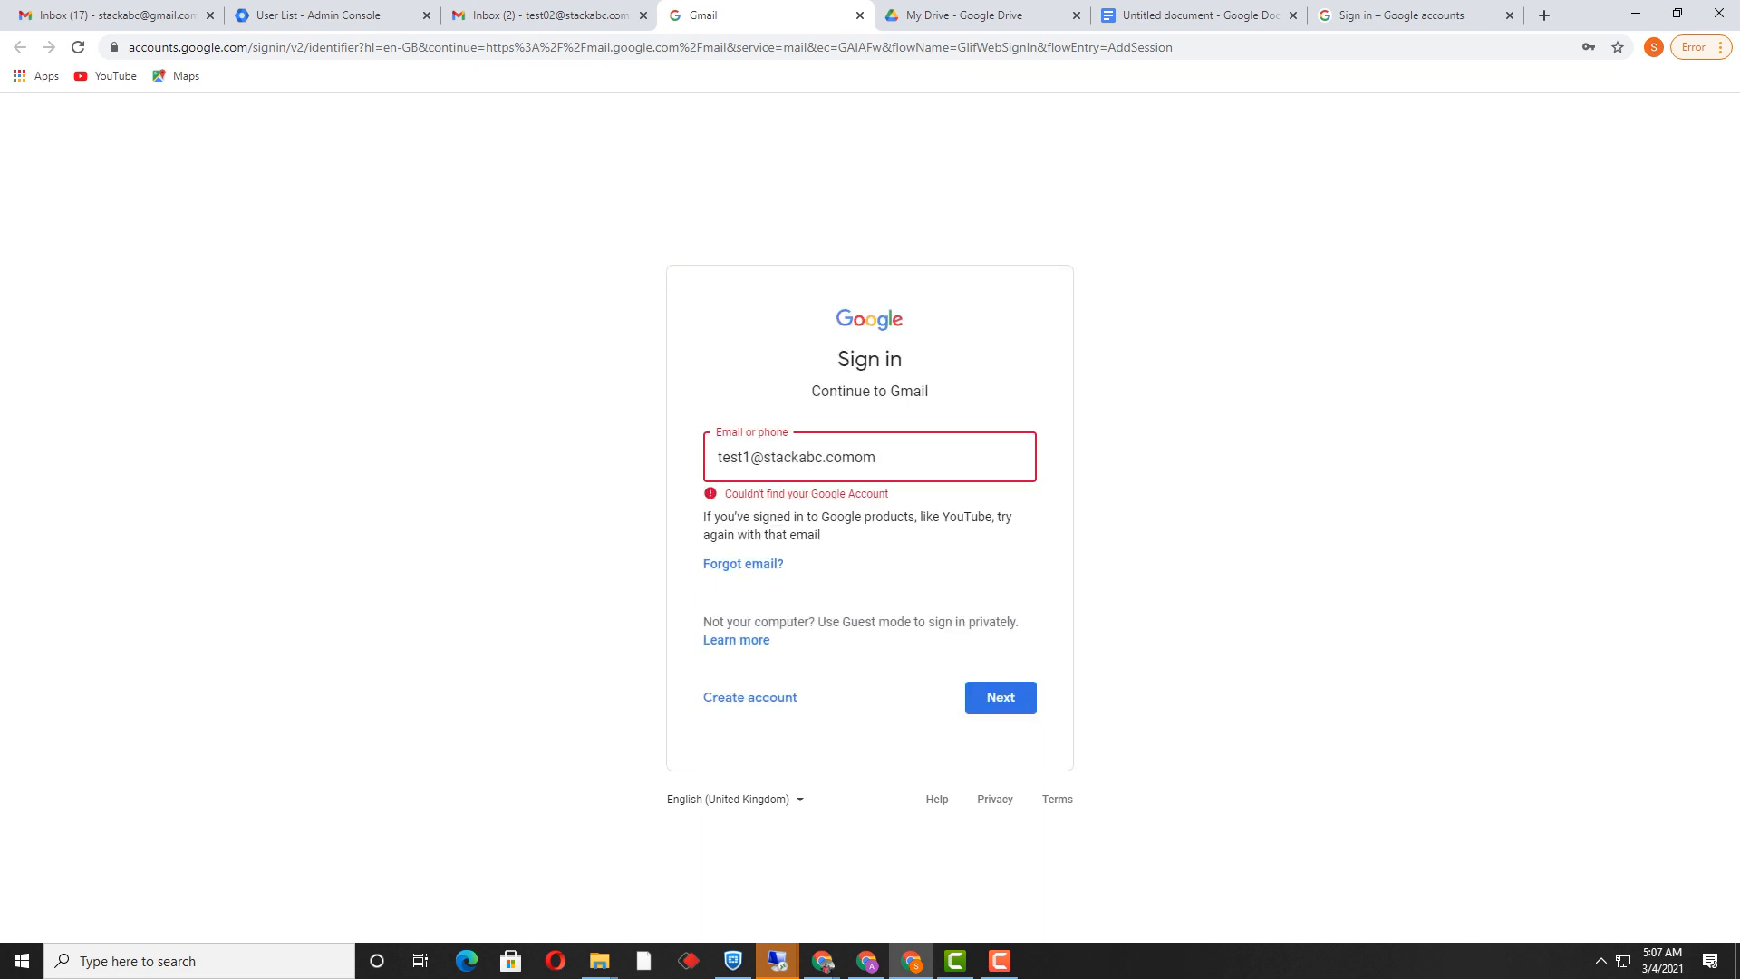
key("Delete")
key("Delete")
key("Return")
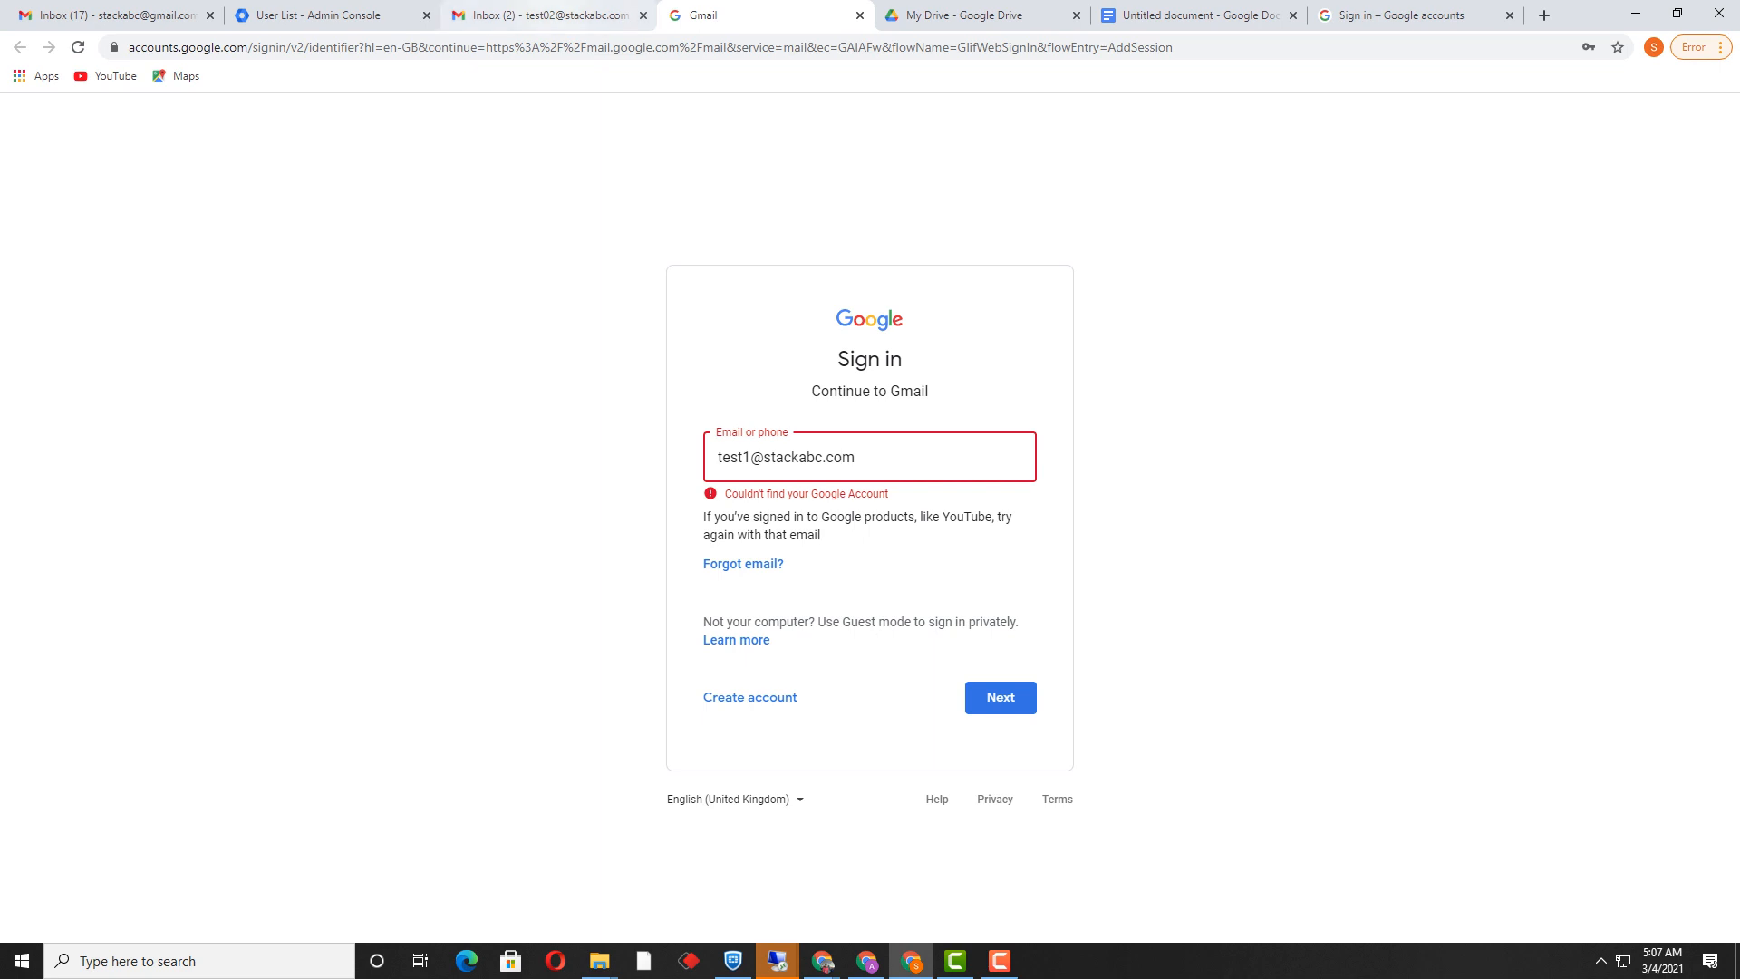
left_click(548, 14)
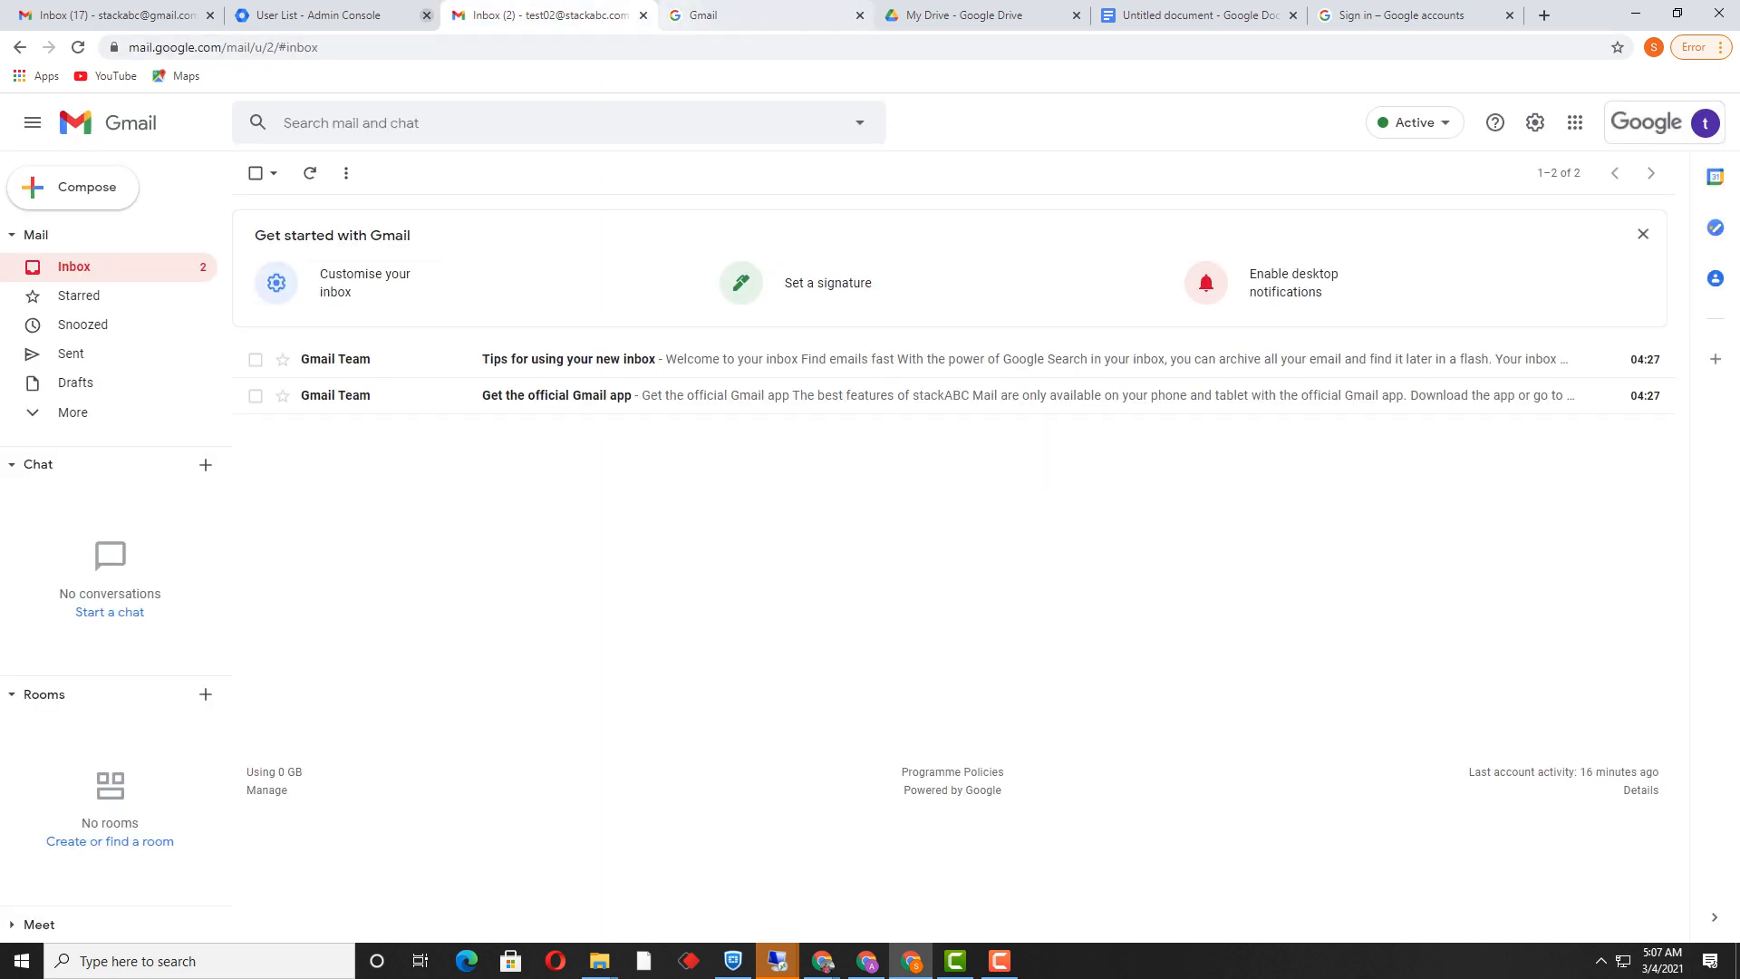
Step: Copy the test user's e-mail from the Admin users list and fix the address on sign-in
left_click(332, 15)
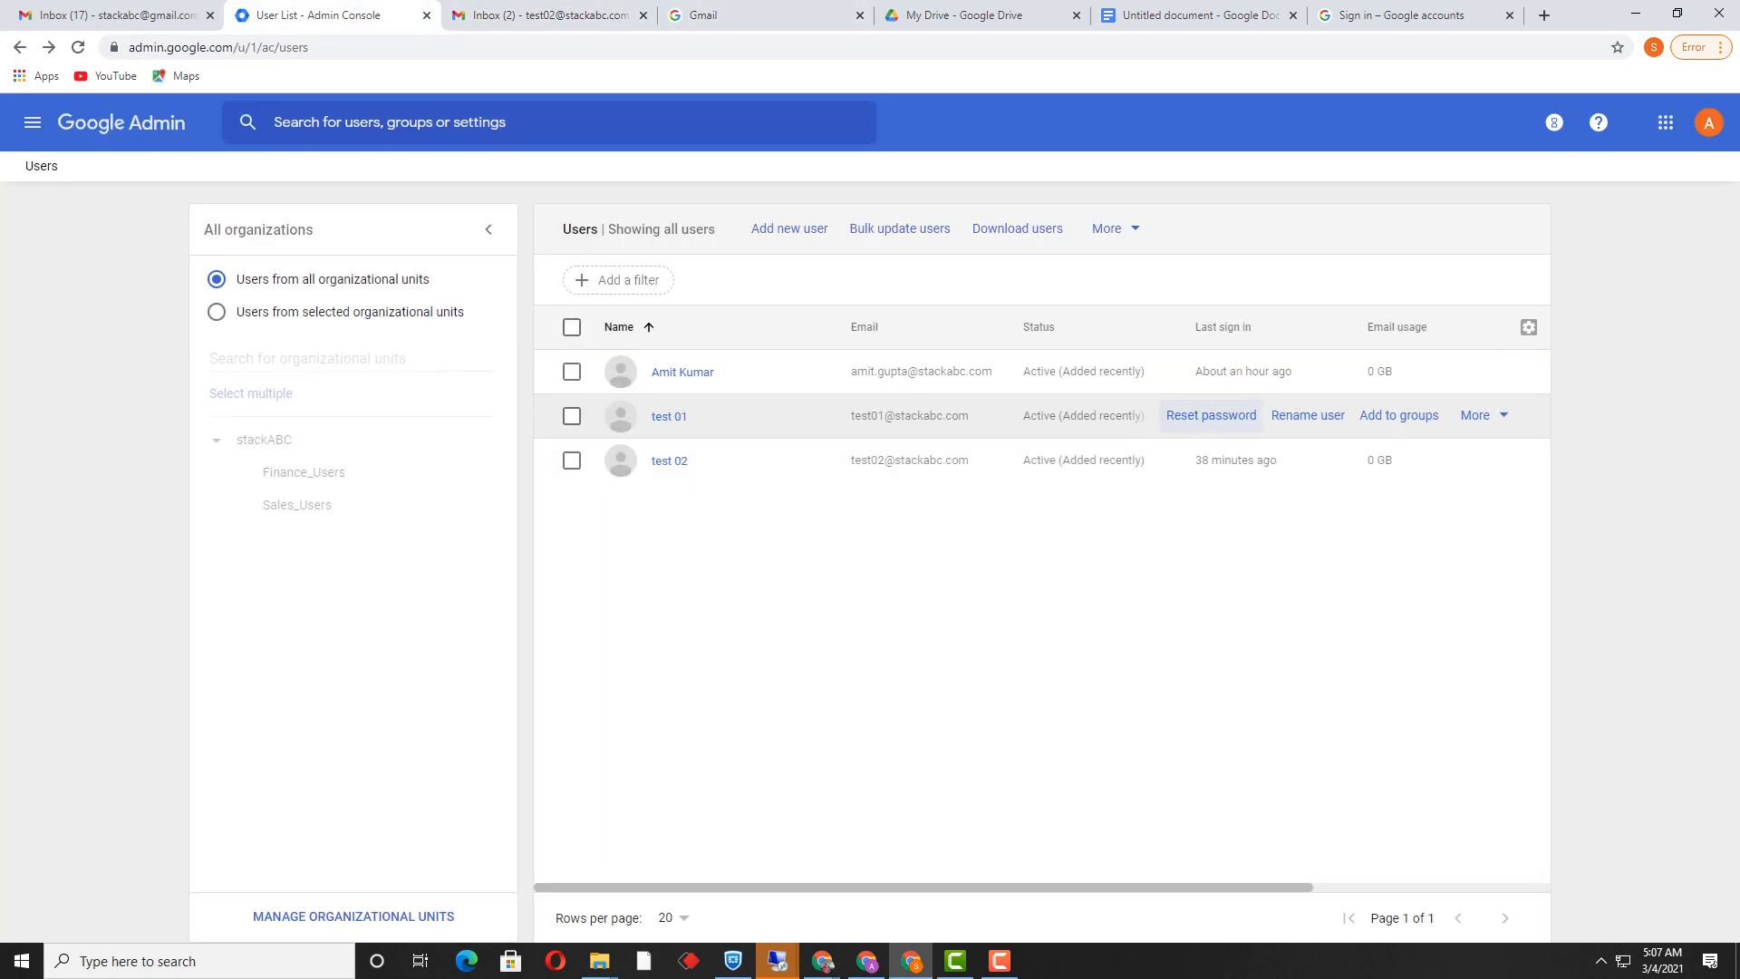
left_click_drag(971, 415, 850, 415)
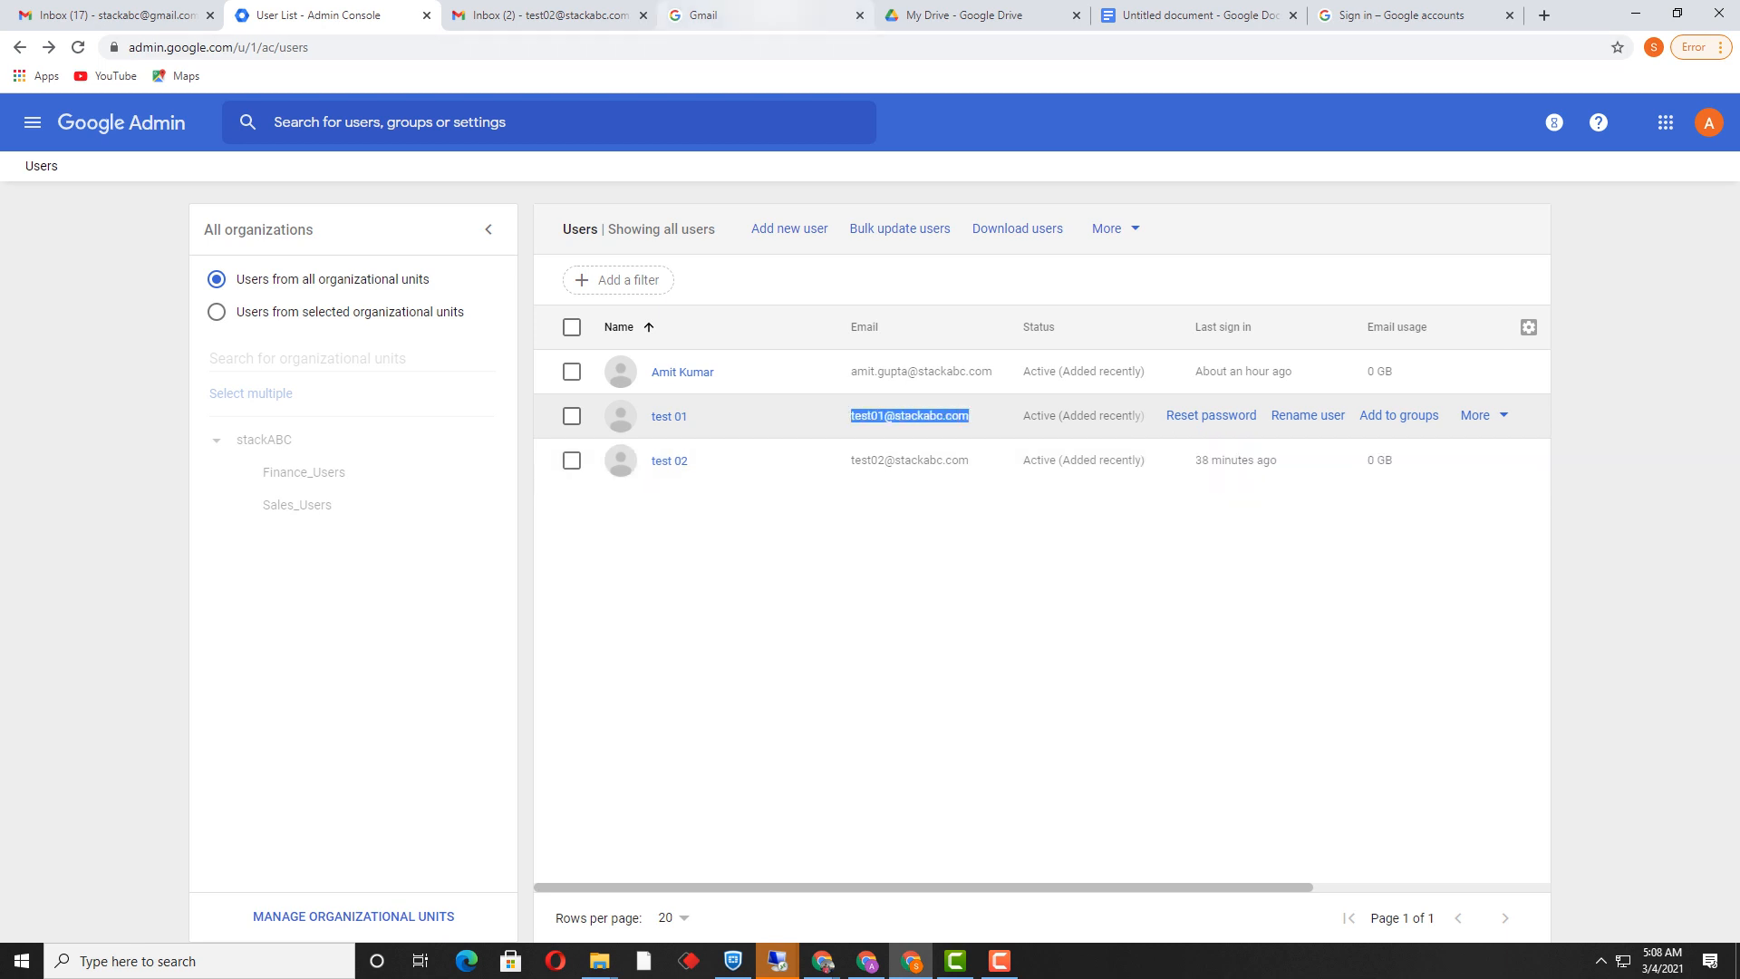
left_click(761, 15)
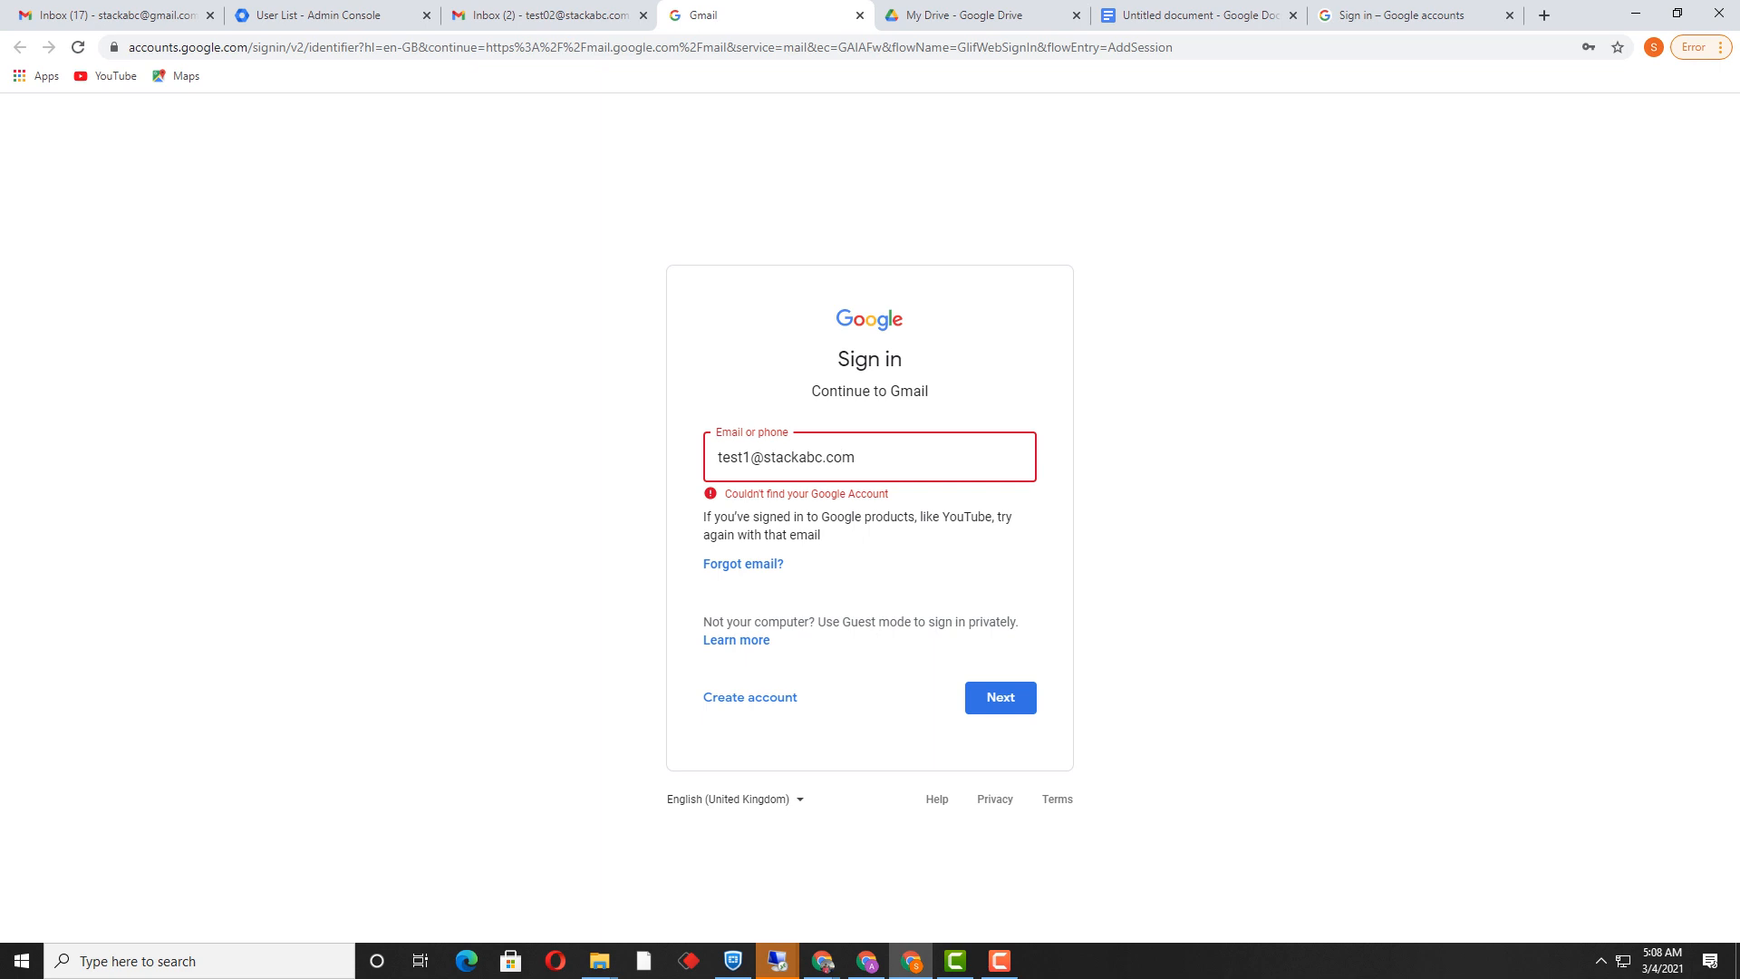
left_click(744, 456)
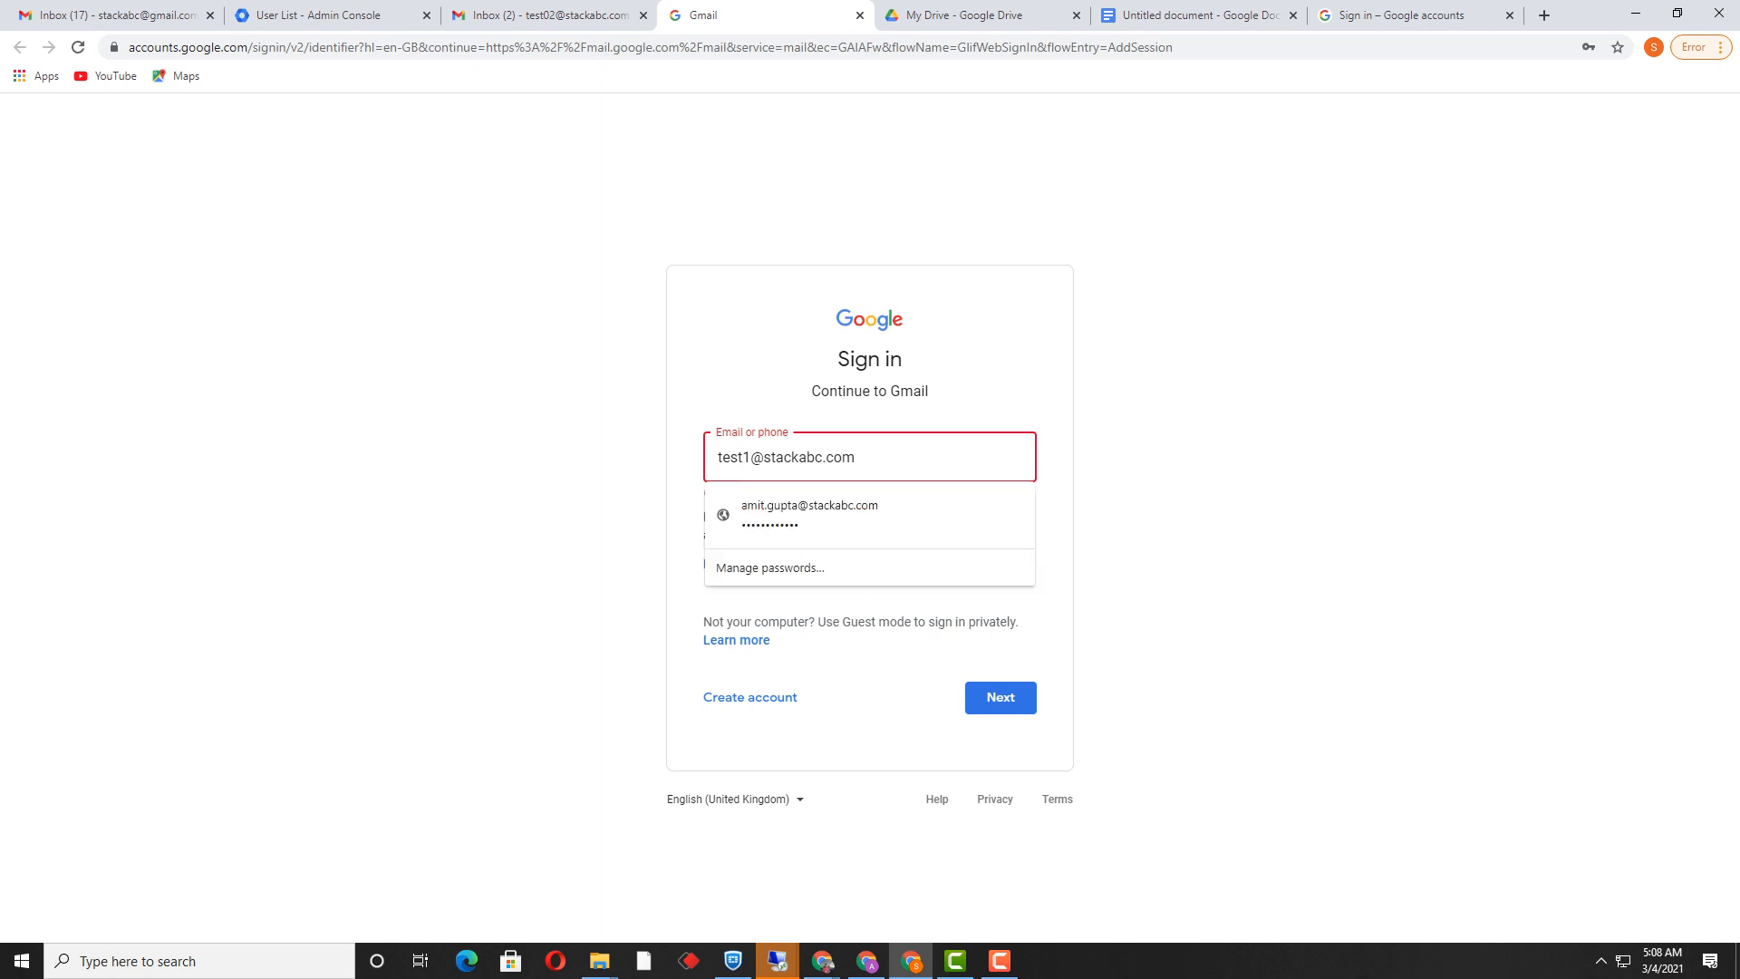
type("0")
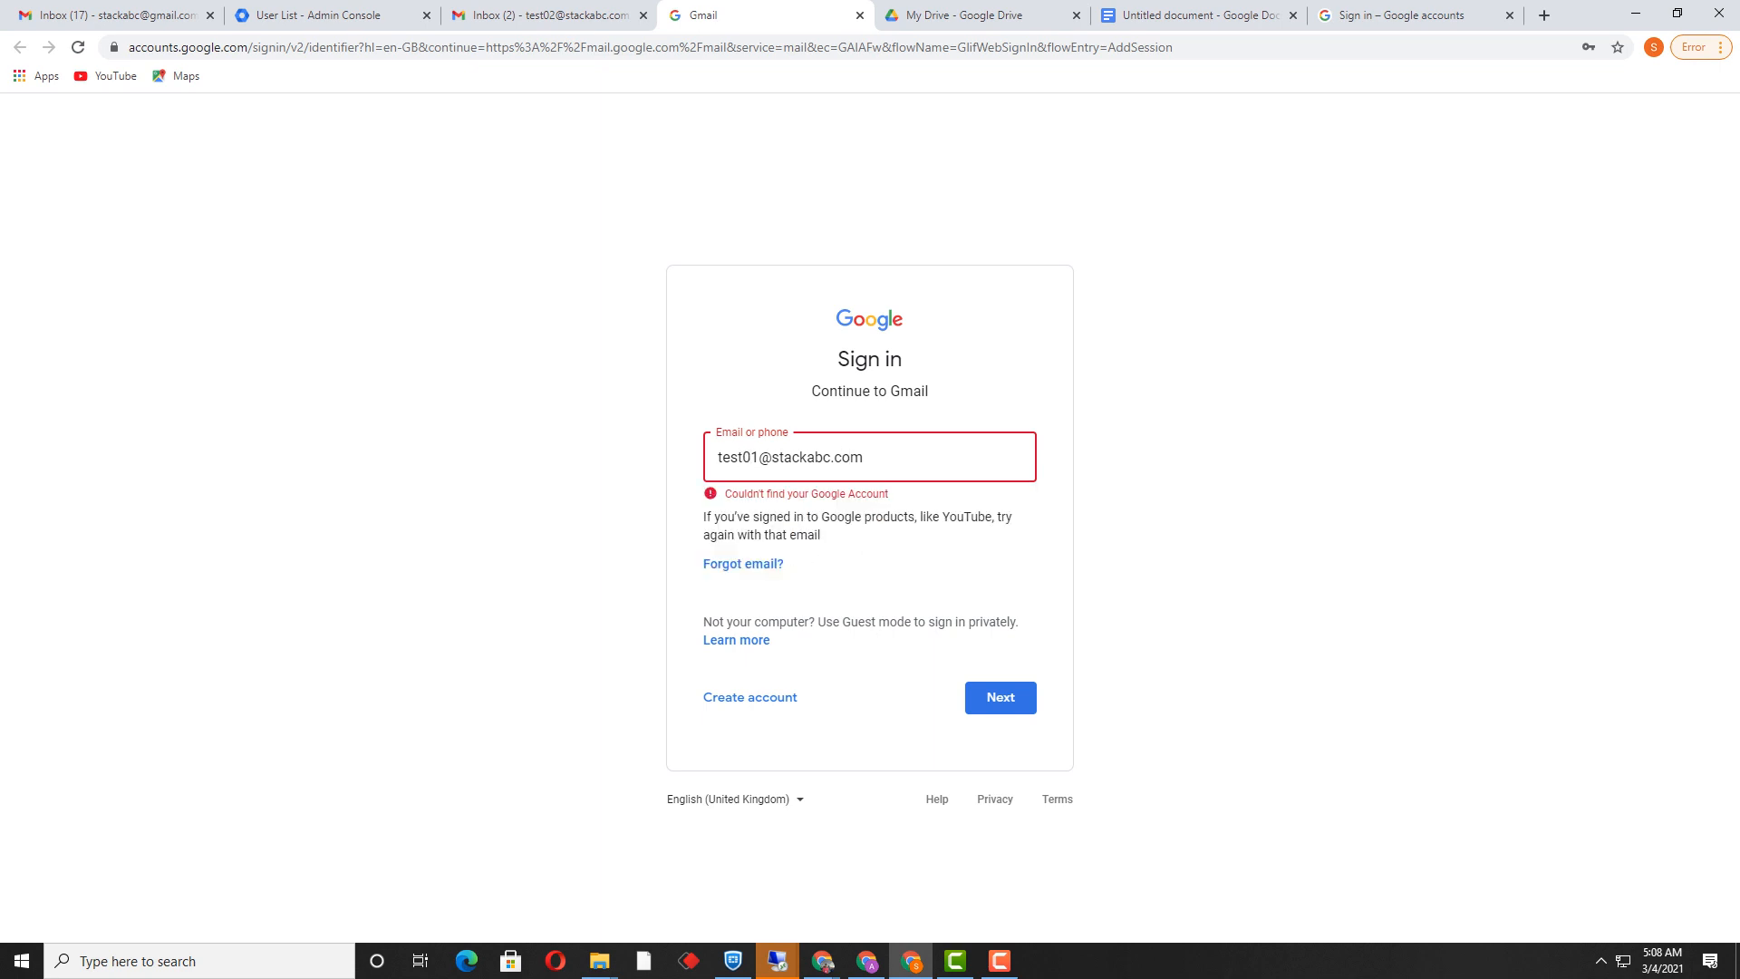
key("Return")
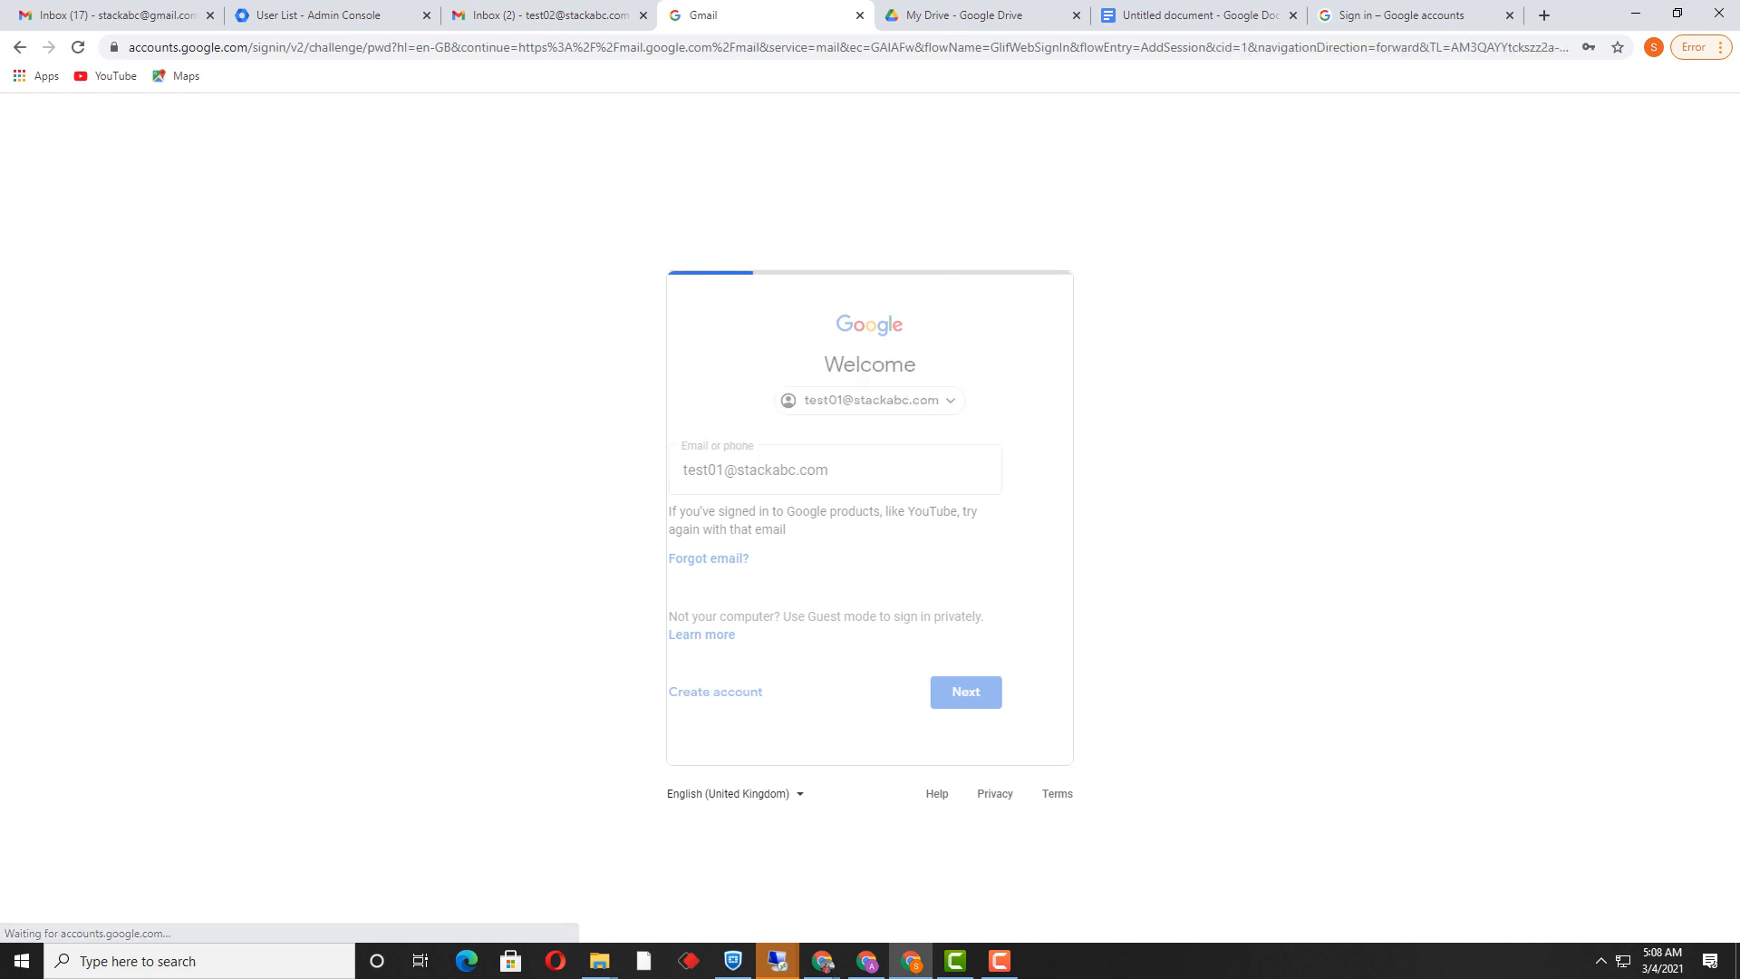
Step: Replace the autofilled password with the test user's new password and sign in
key("ctrl+a")
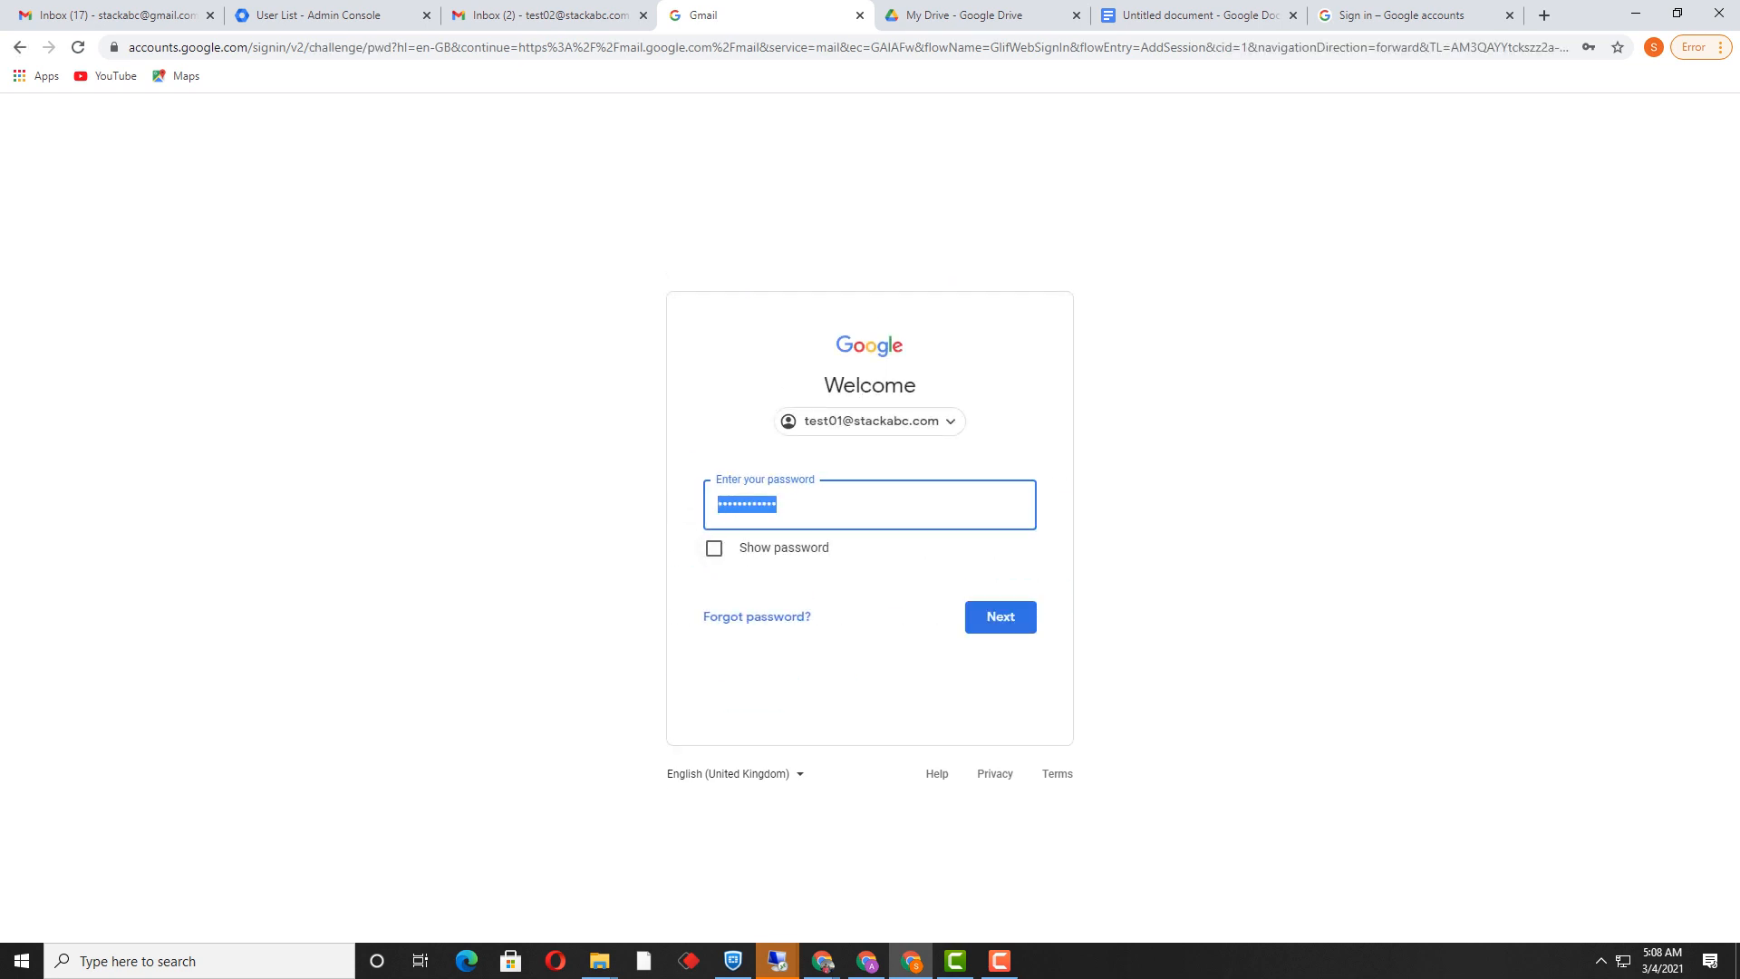
type("••••••••")
key("Return")
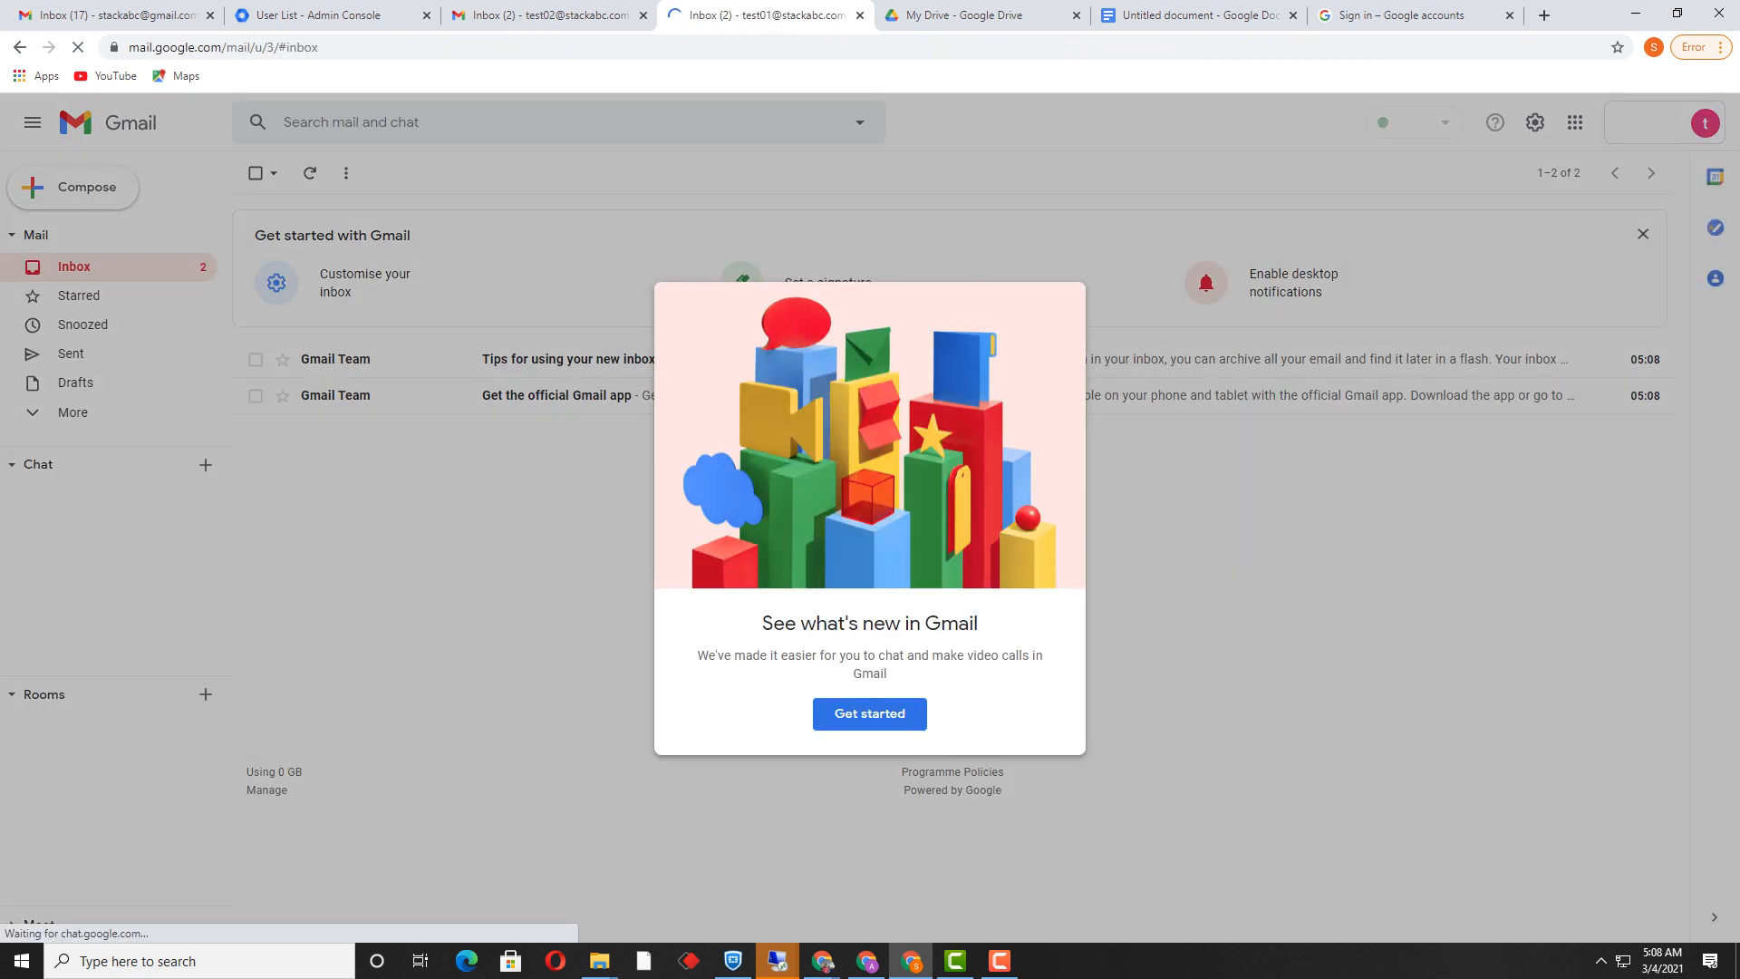
Step: Clear the Gmail welcome and Chat tour cards, confirm Drive is absent from the apps grid, and return to the Admin console
left_click(884, 713)
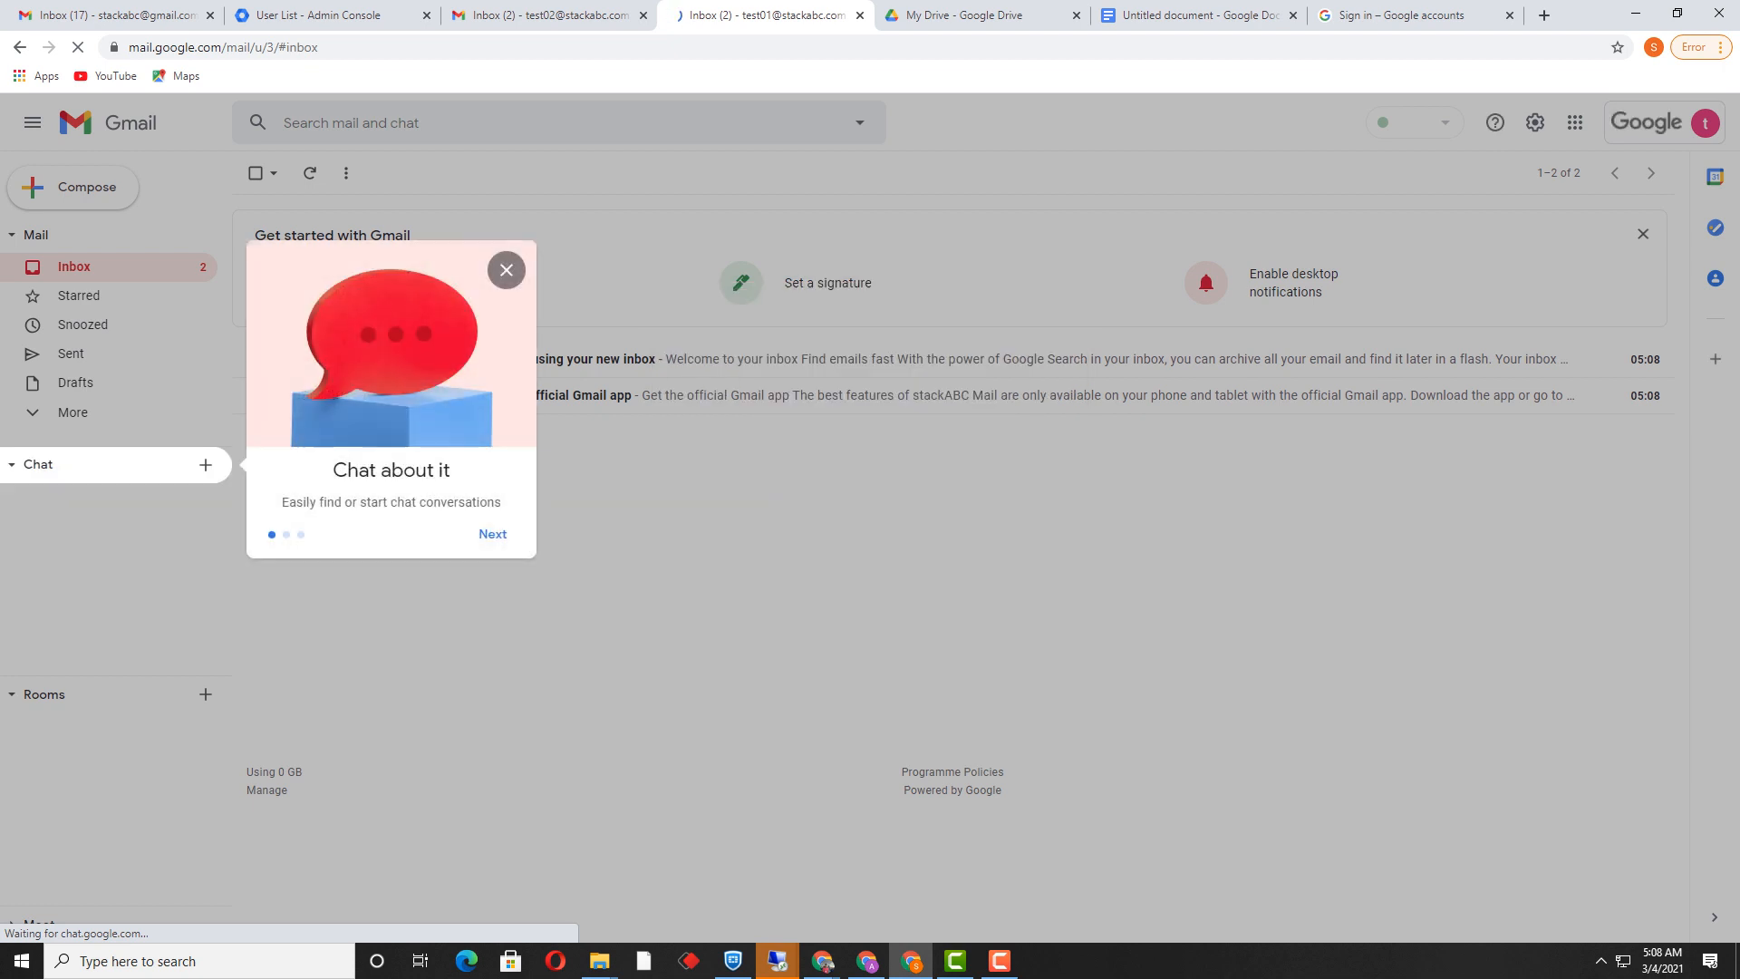
left_click(507, 270)
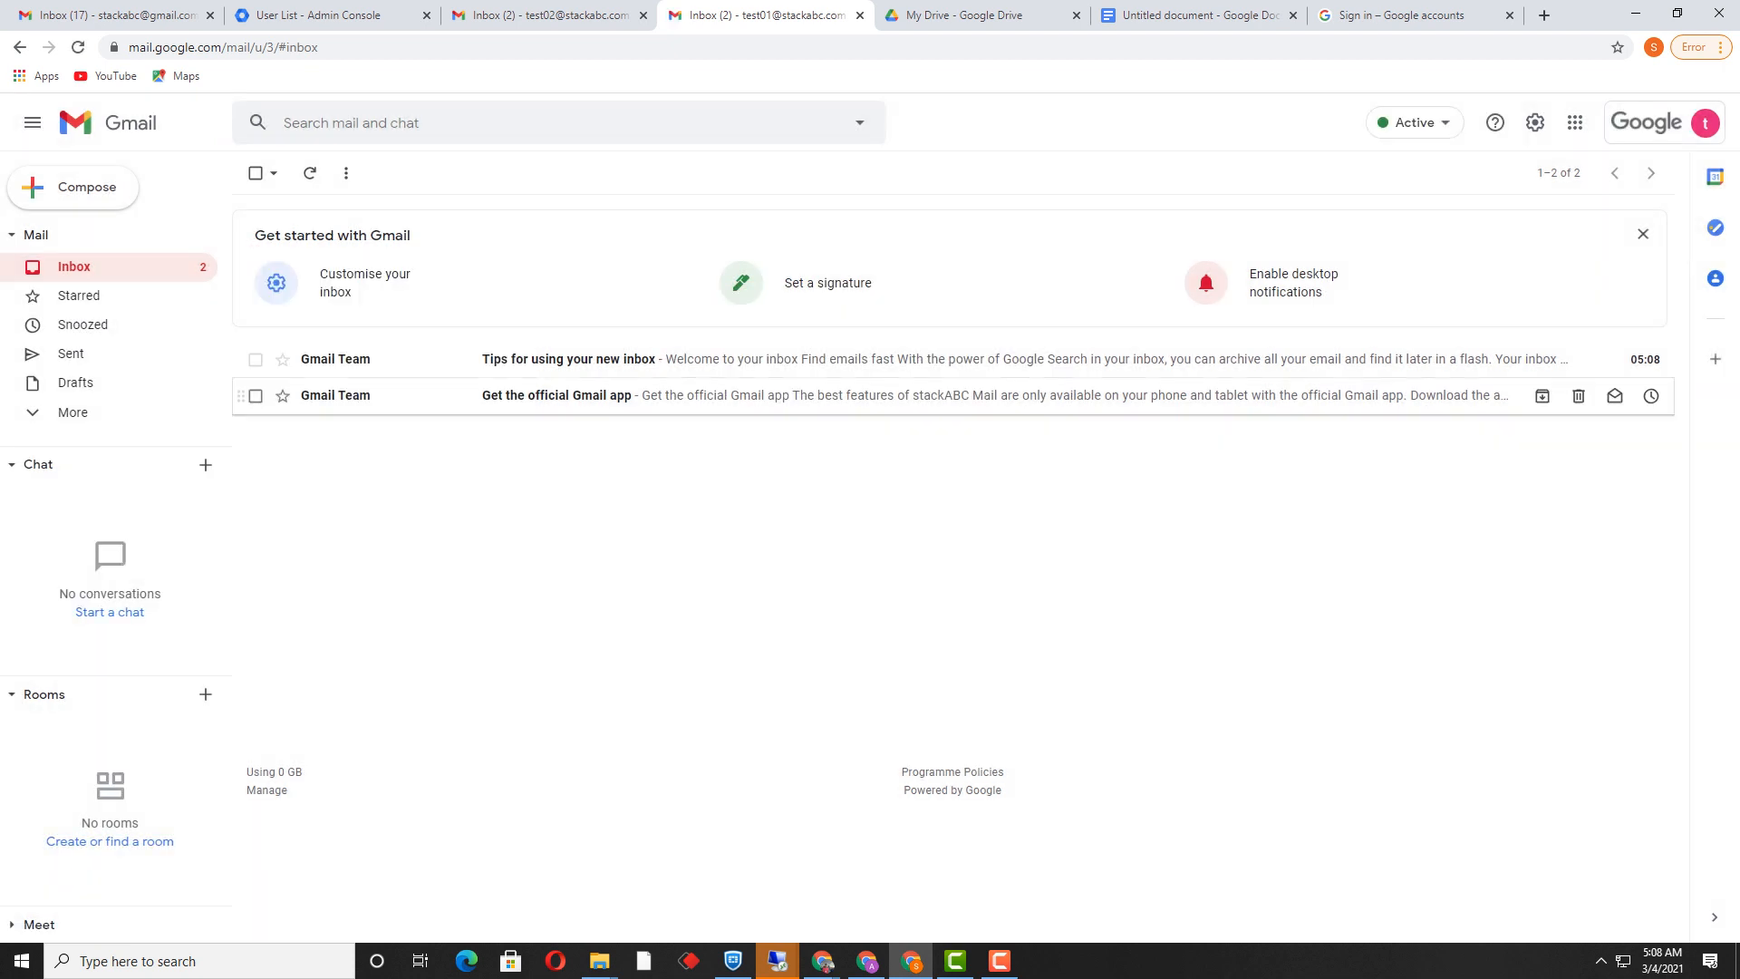
left_click(1575, 122)
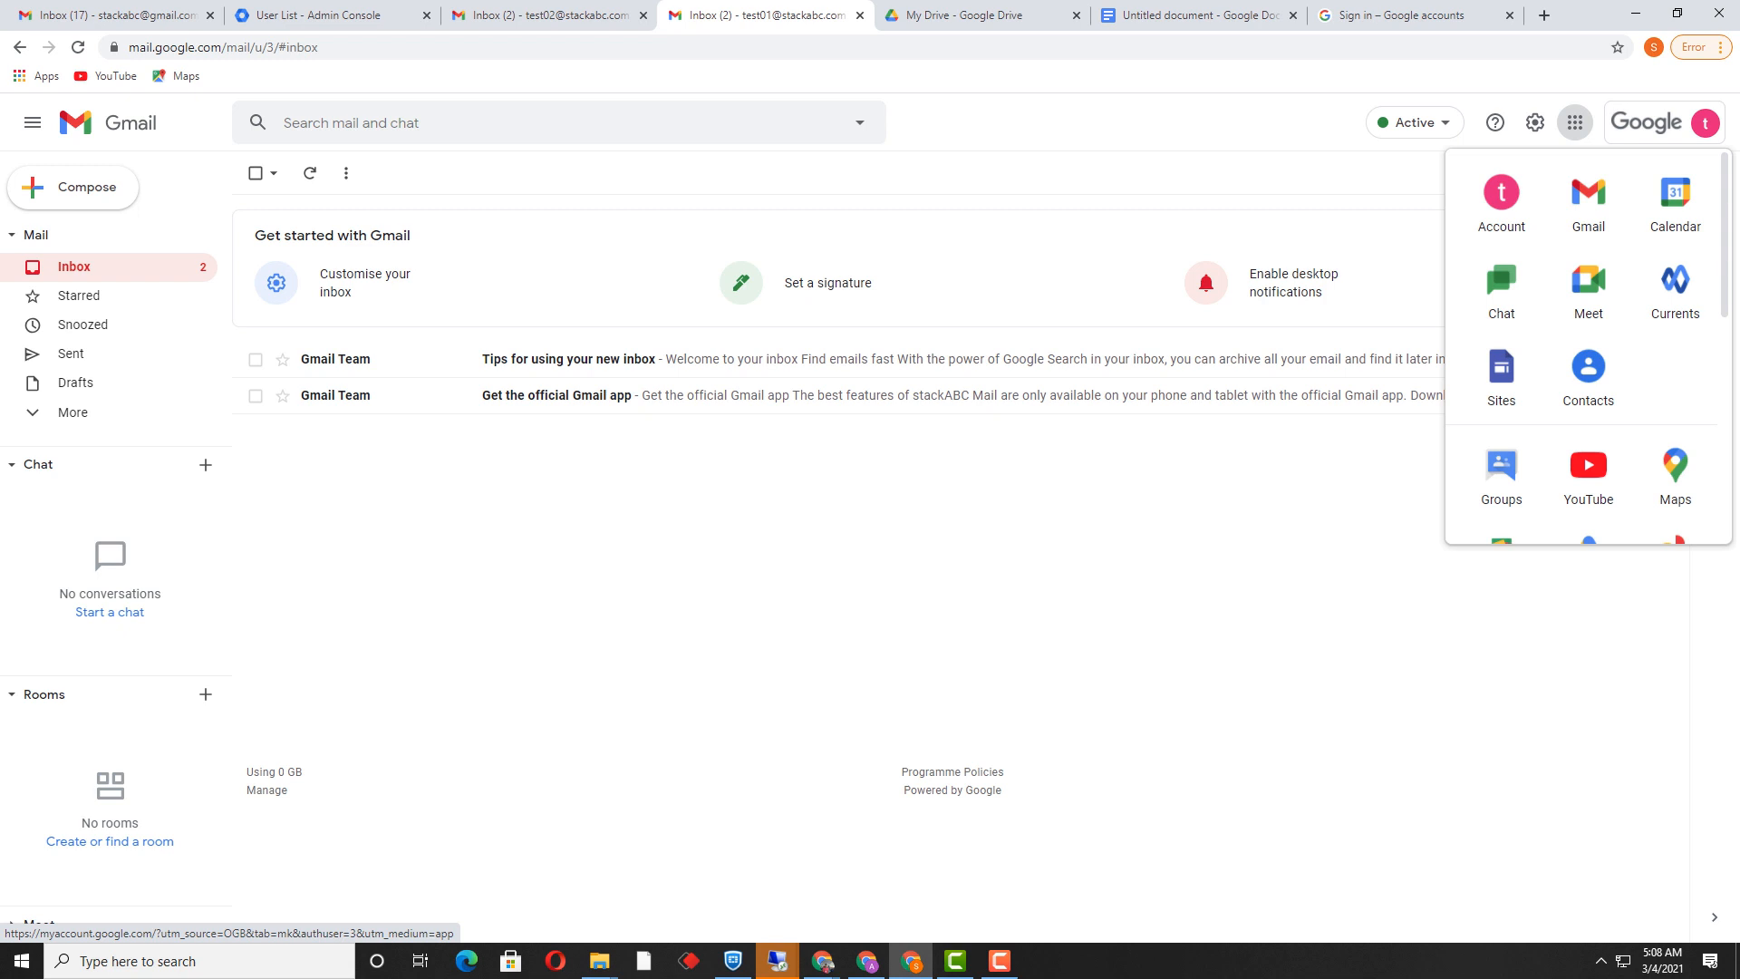
key("Escape")
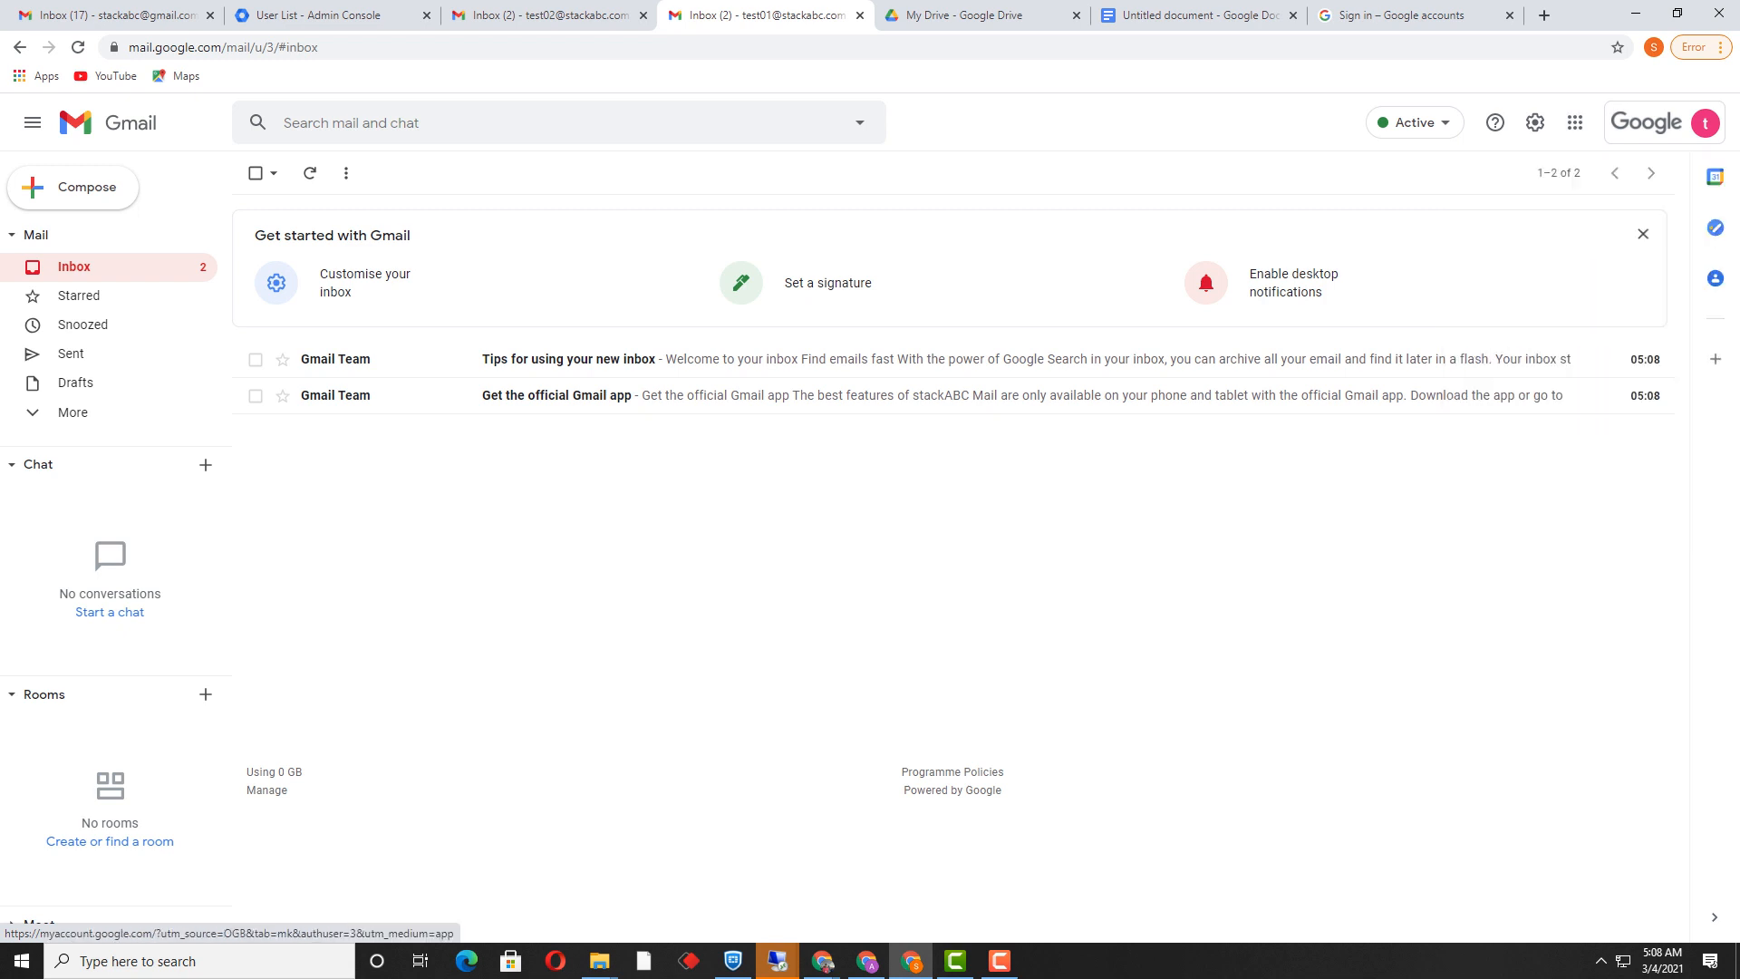
left_click(330, 14)
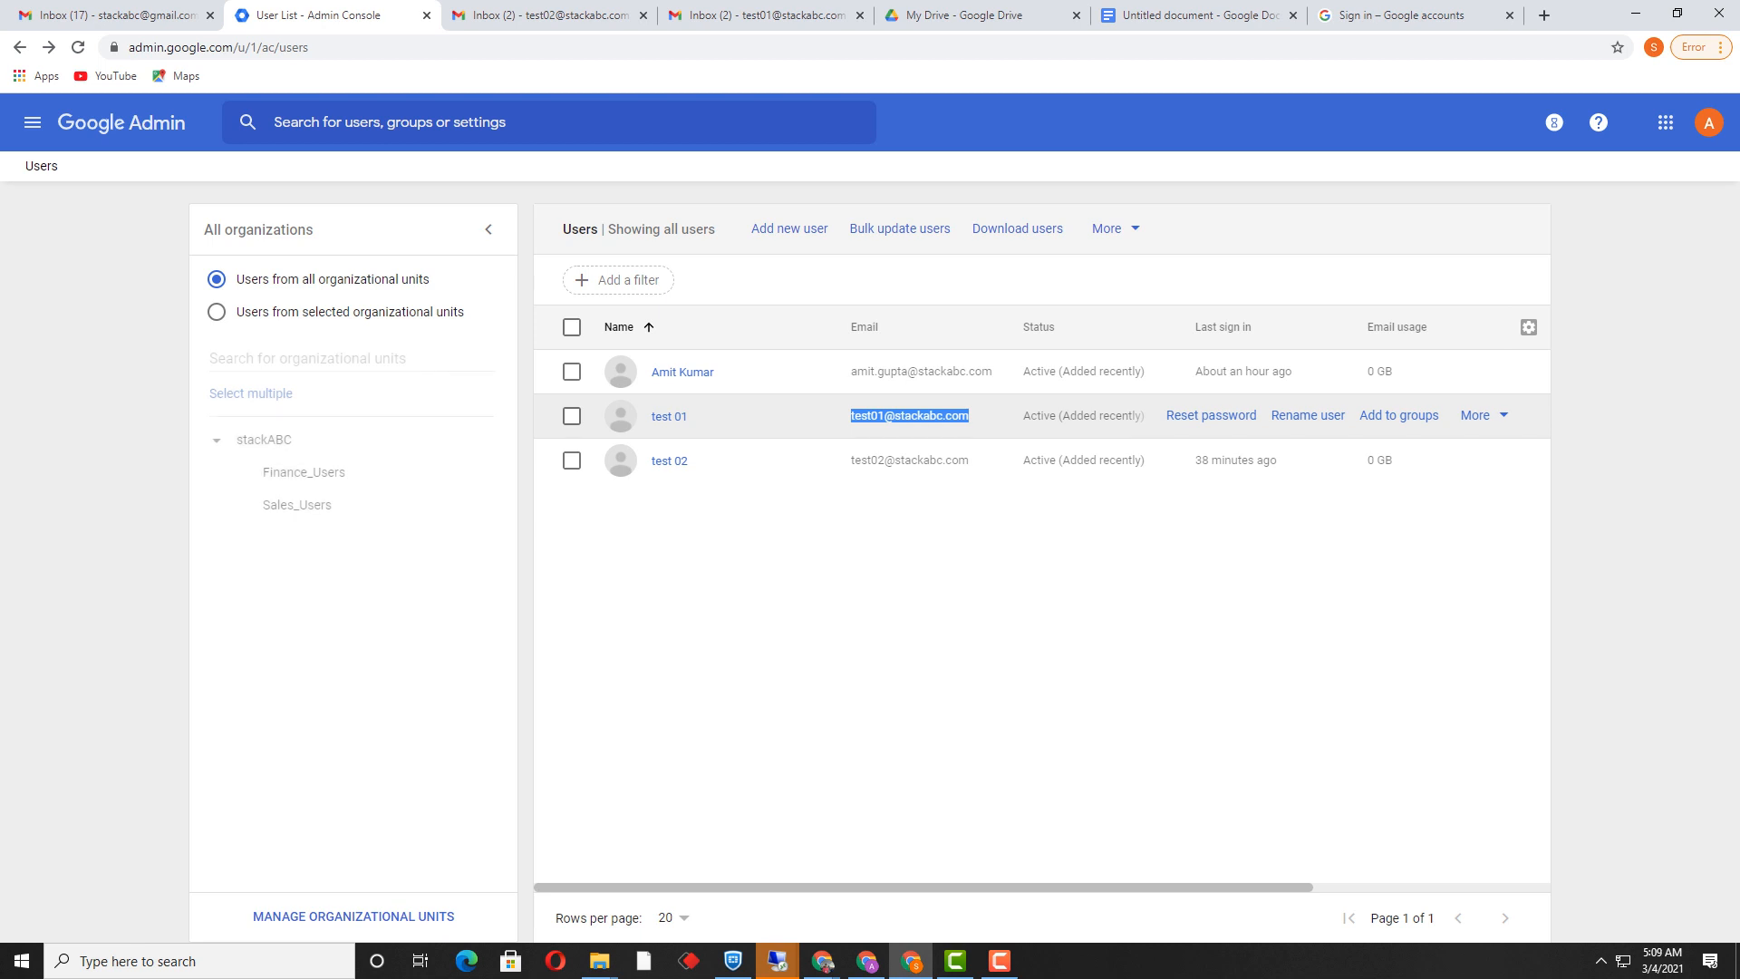
Step: Go to Apps > Google Workspace and expand the Groups section for per-group settings
left_click(32, 121)
mouse_move(86, 365)
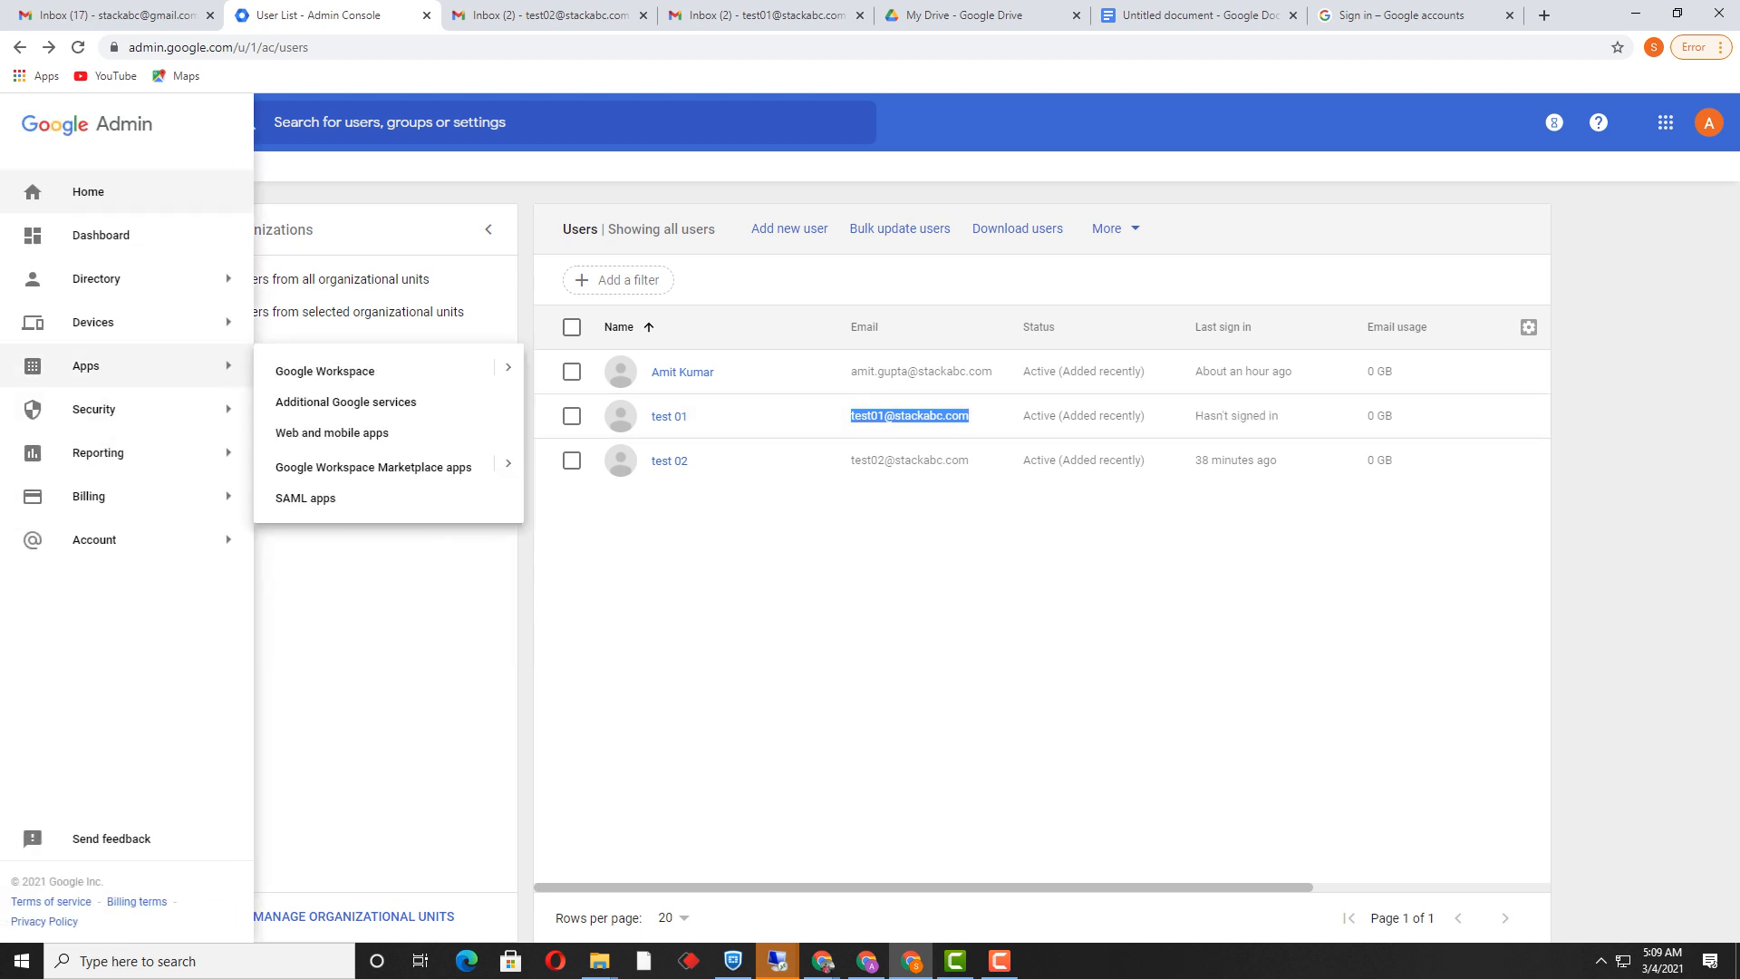
left_click(324, 371)
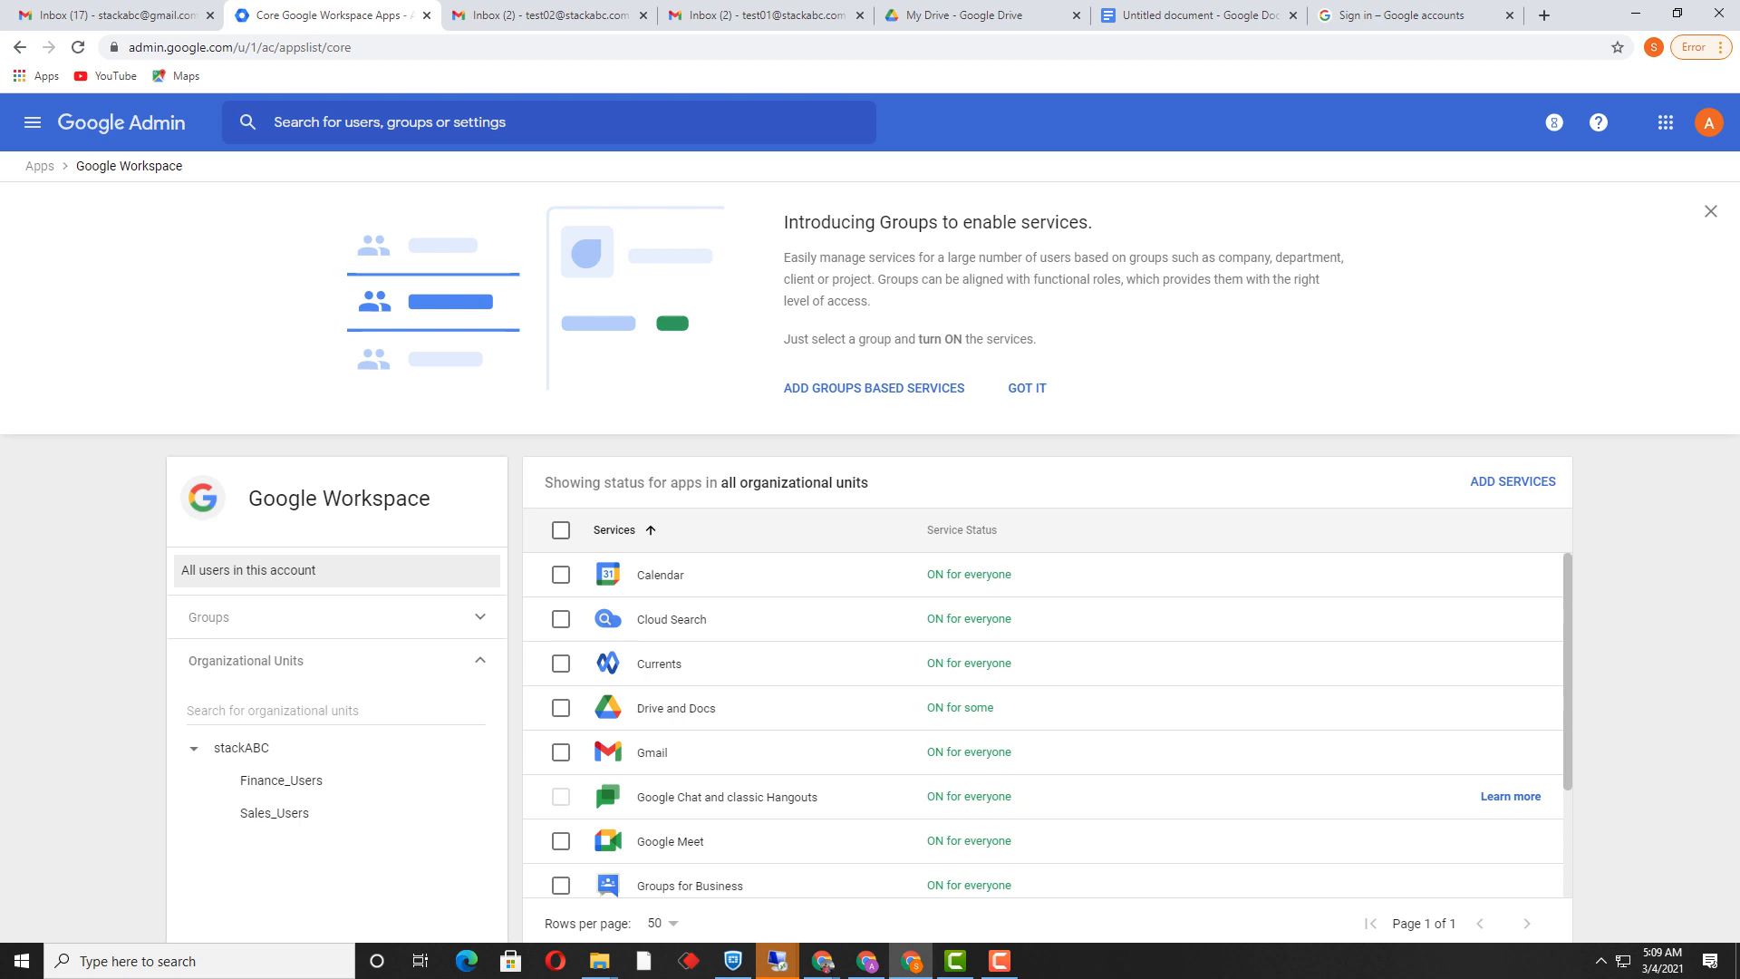
left_click(336, 616)
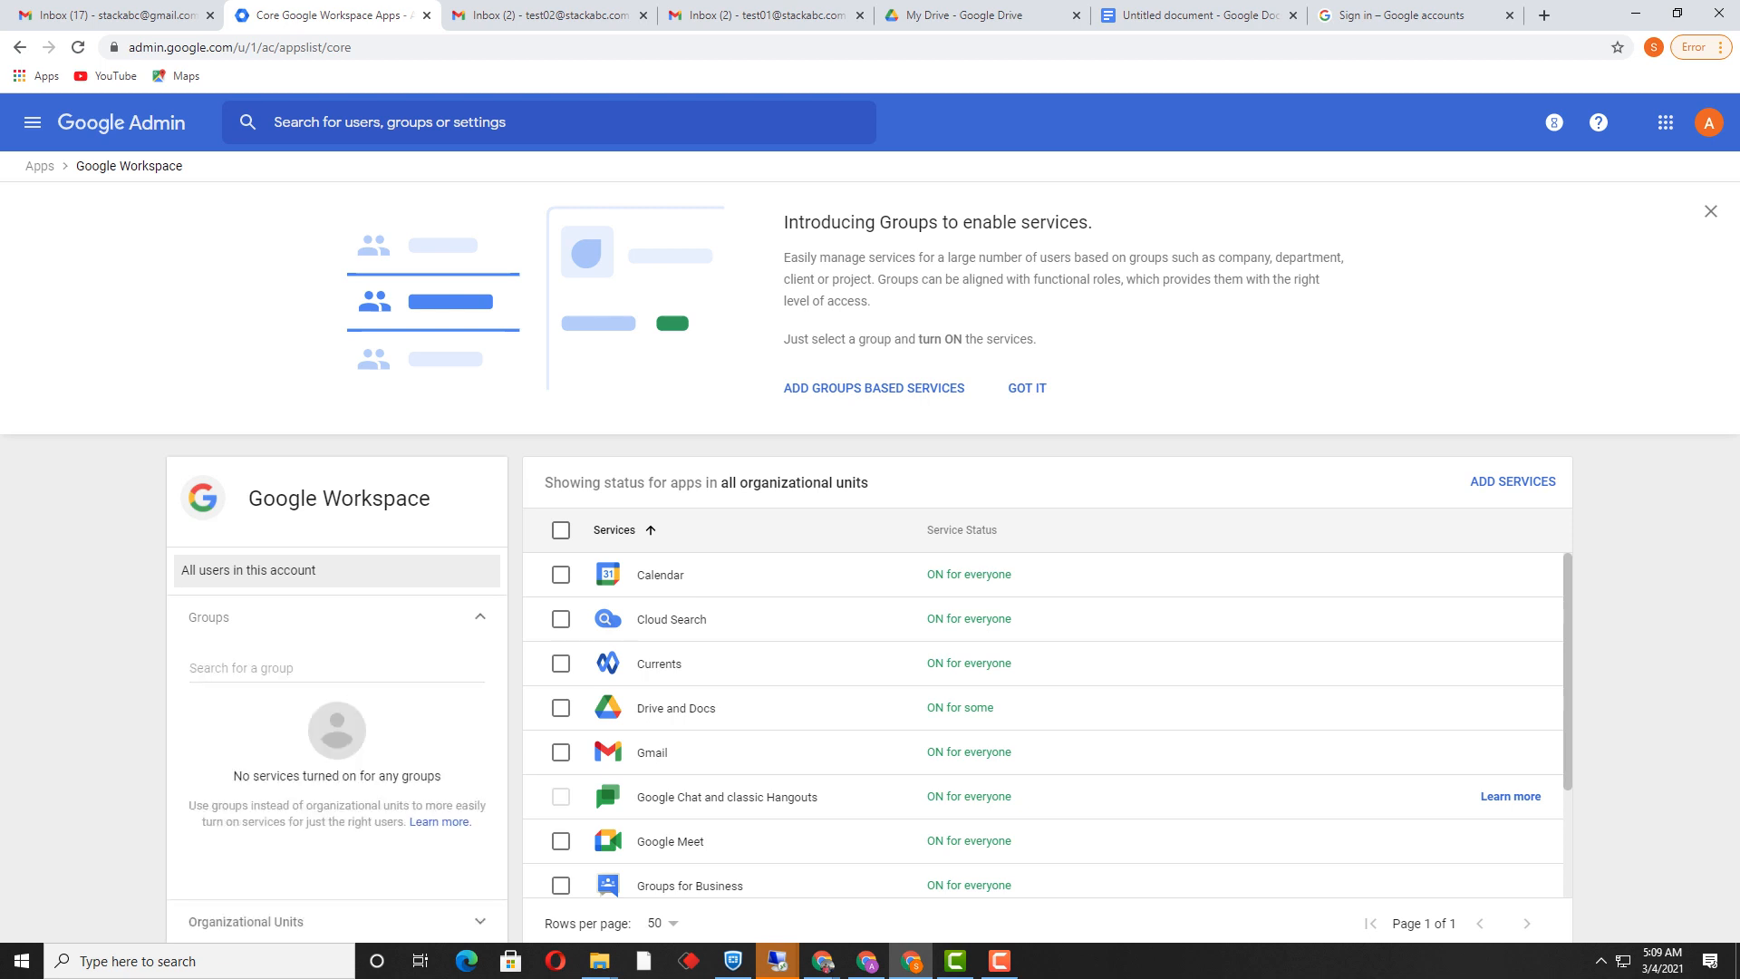
Step: Switch Drive and Docs to ON for Sales_Groups_External, confirm, and return to test01's Gmail inbox
left_click(336, 668)
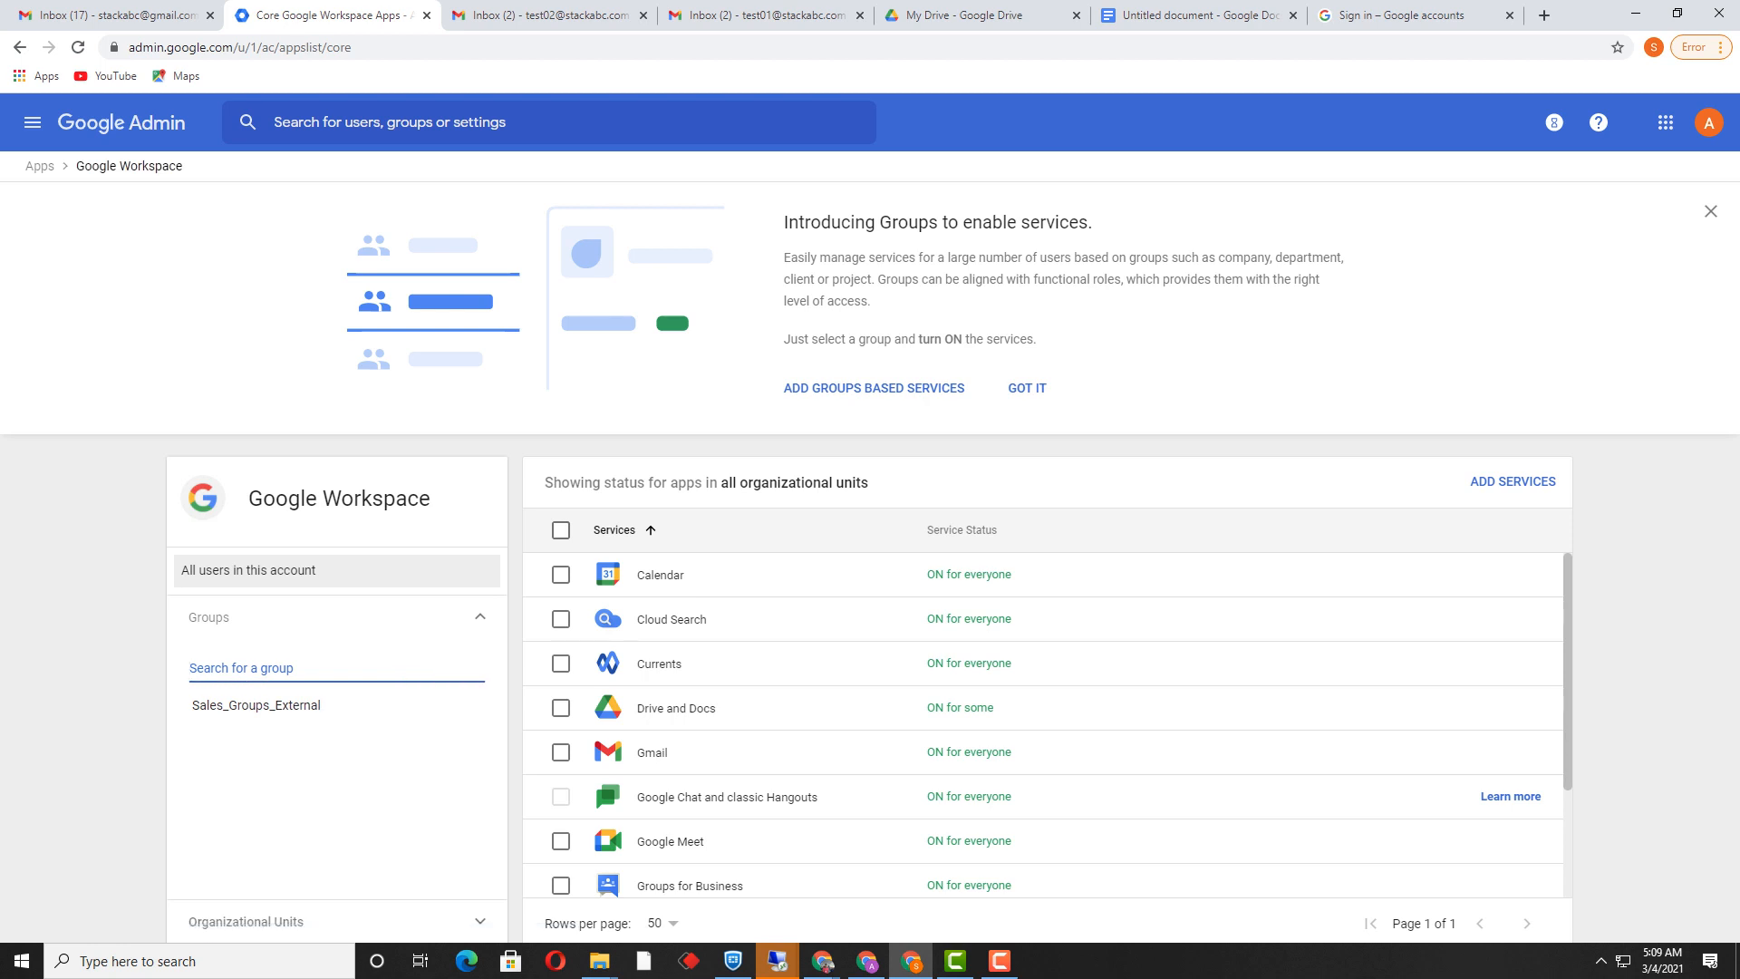
left_click(253, 702)
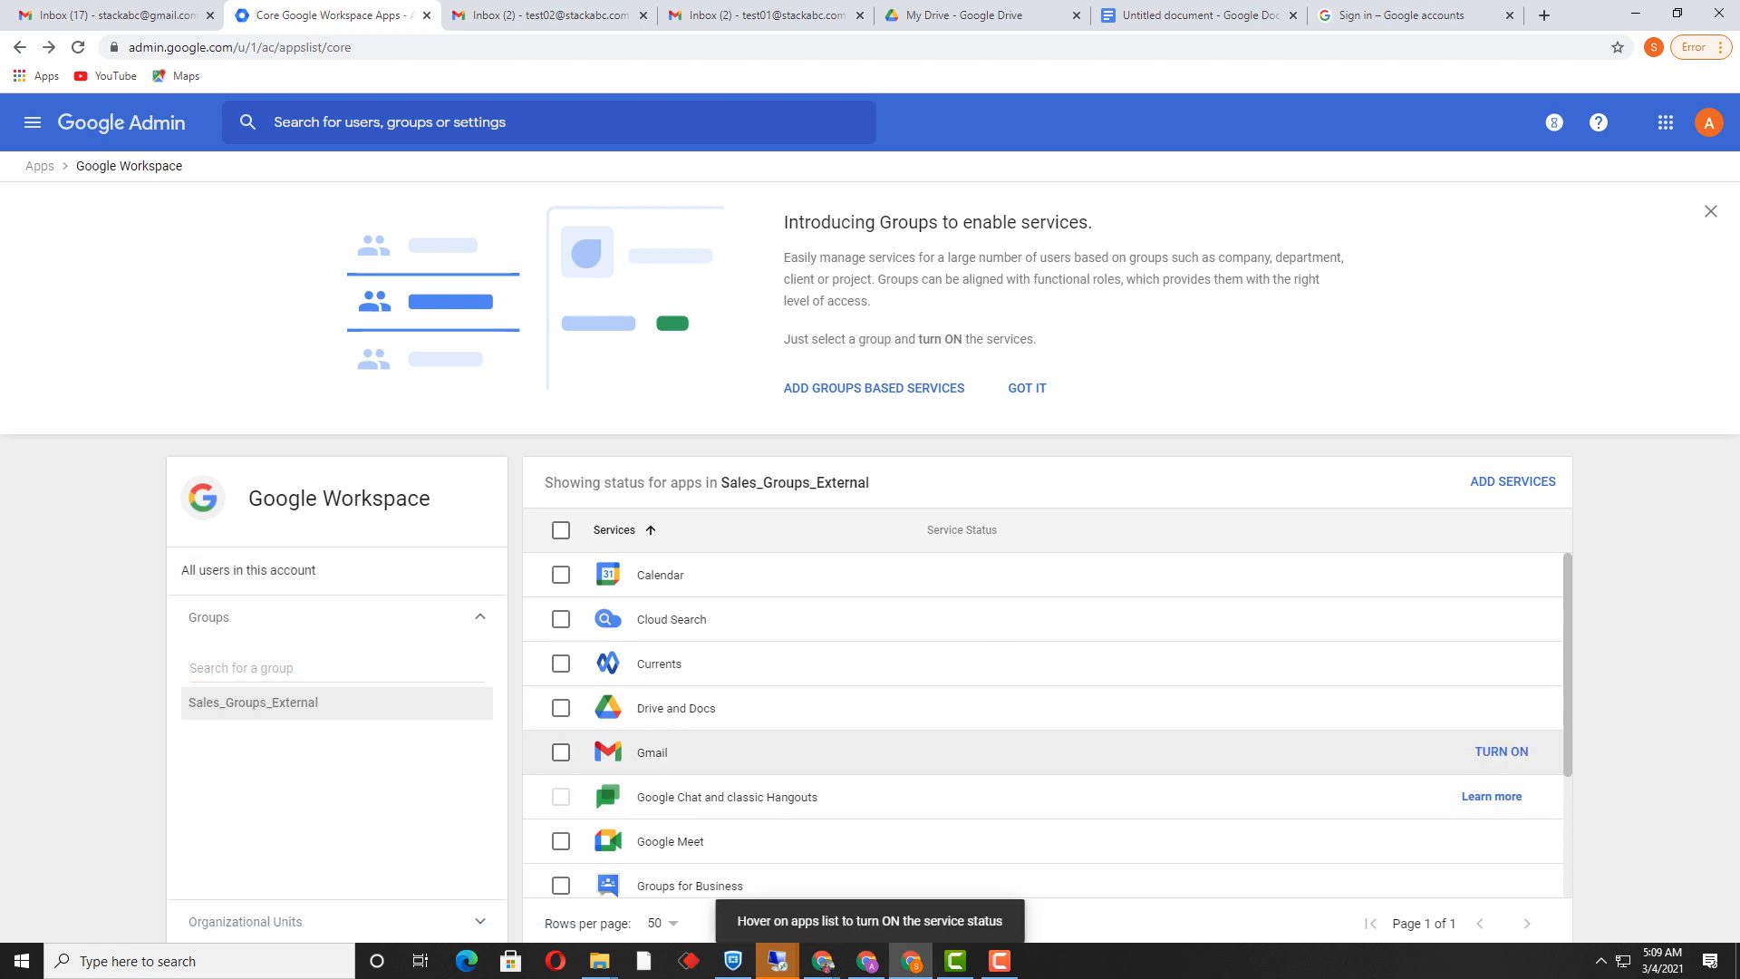
left_click(561, 708)
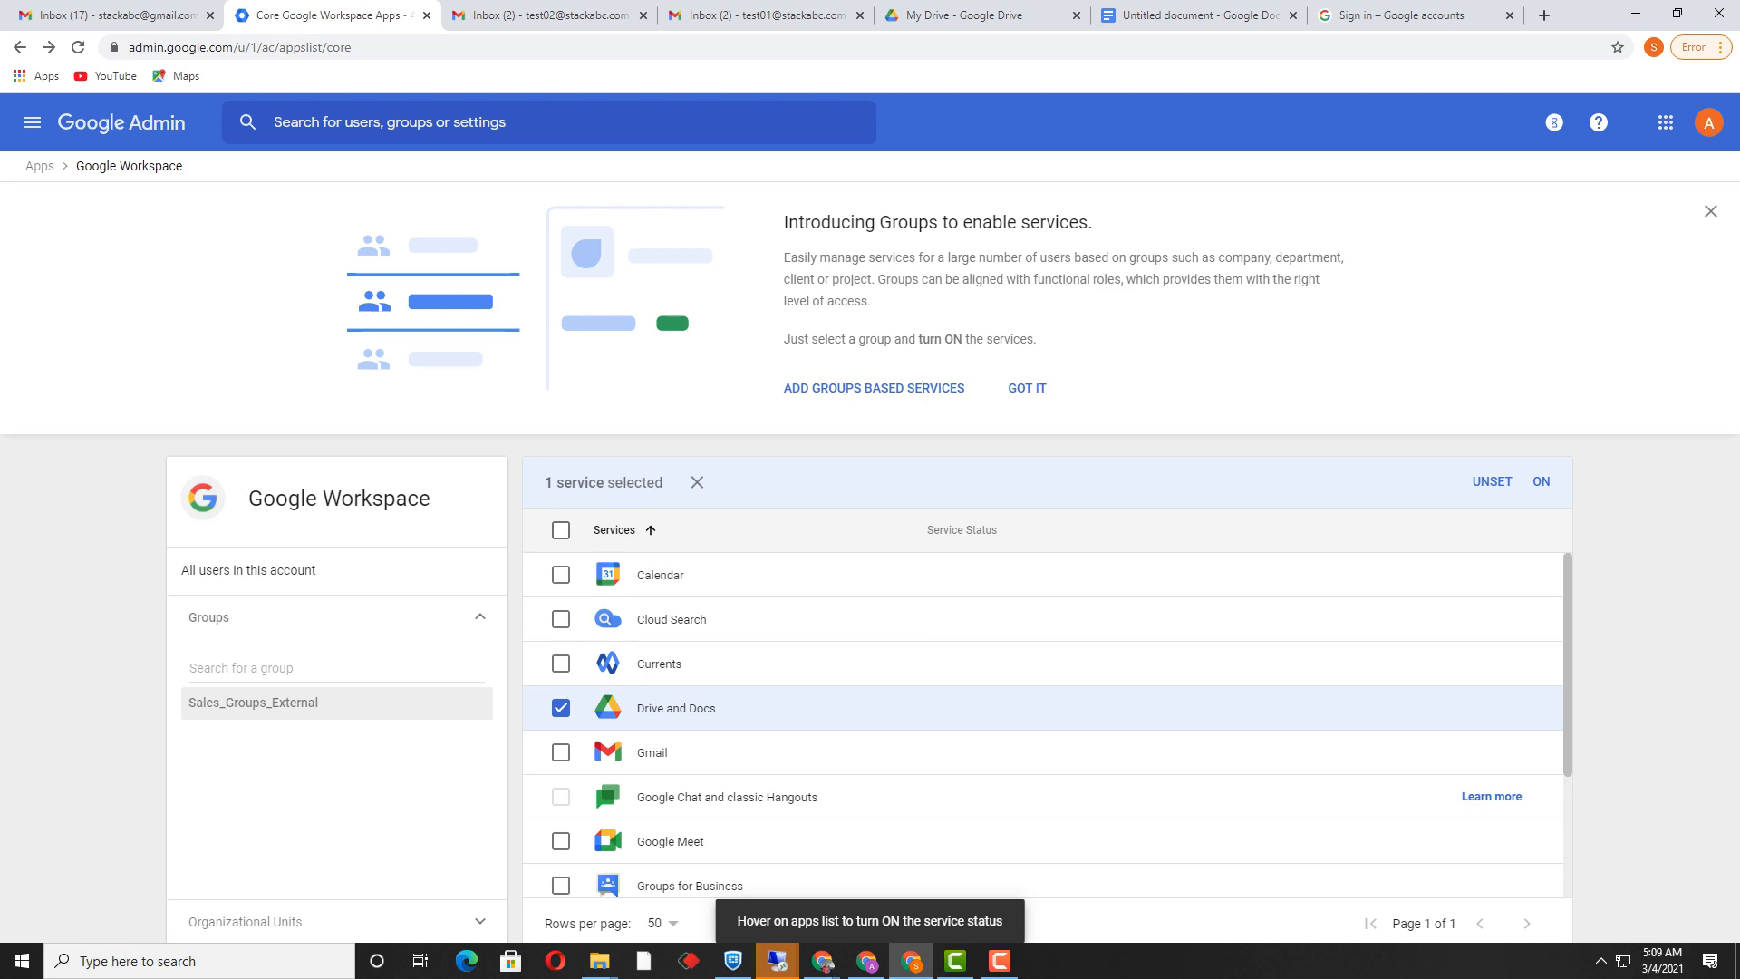
left_click(1541, 481)
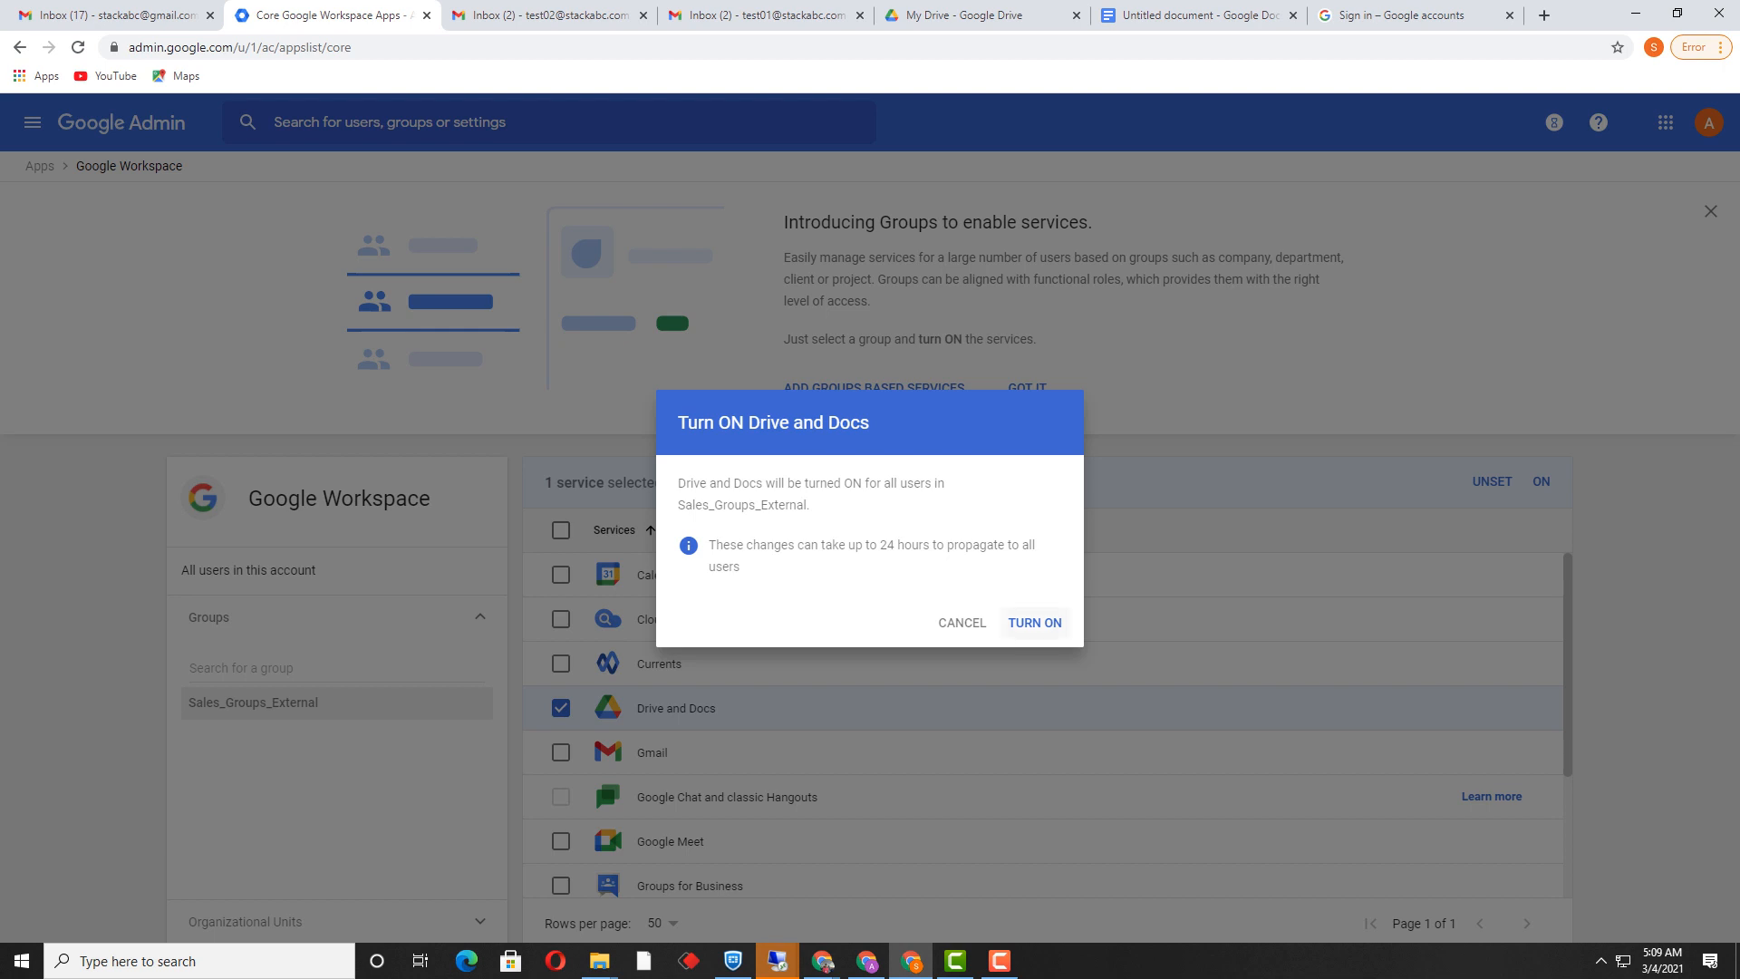
left_click(1034, 622)
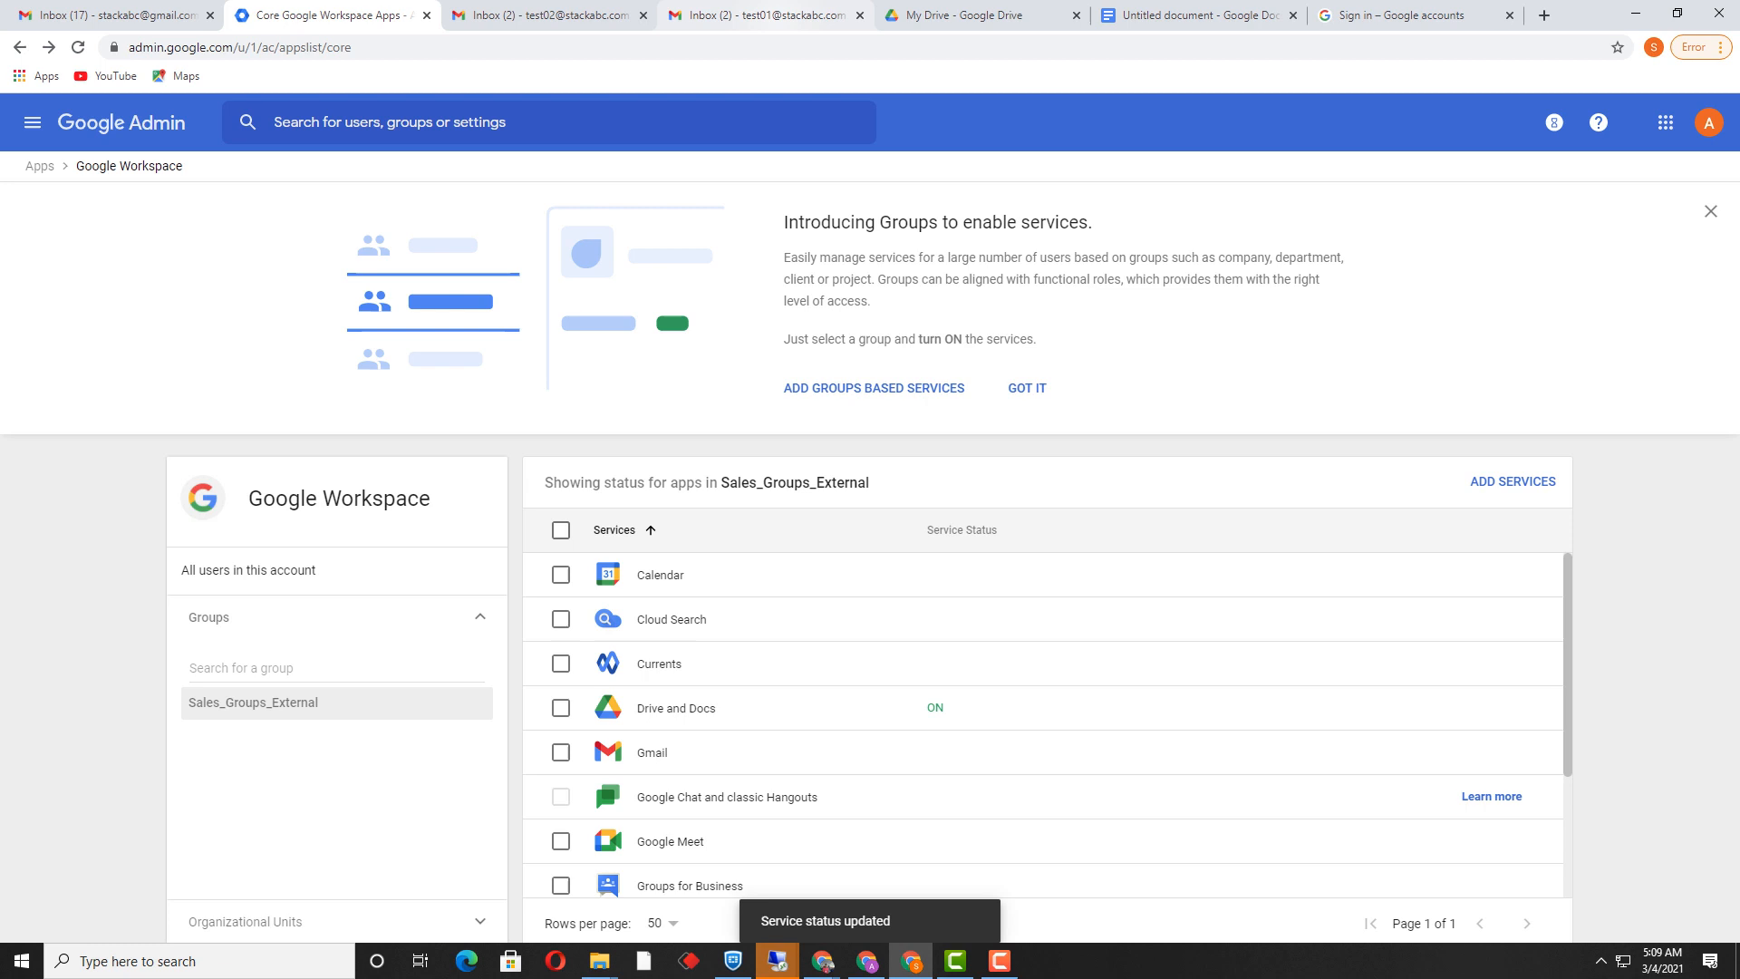
left_click(761, 15)
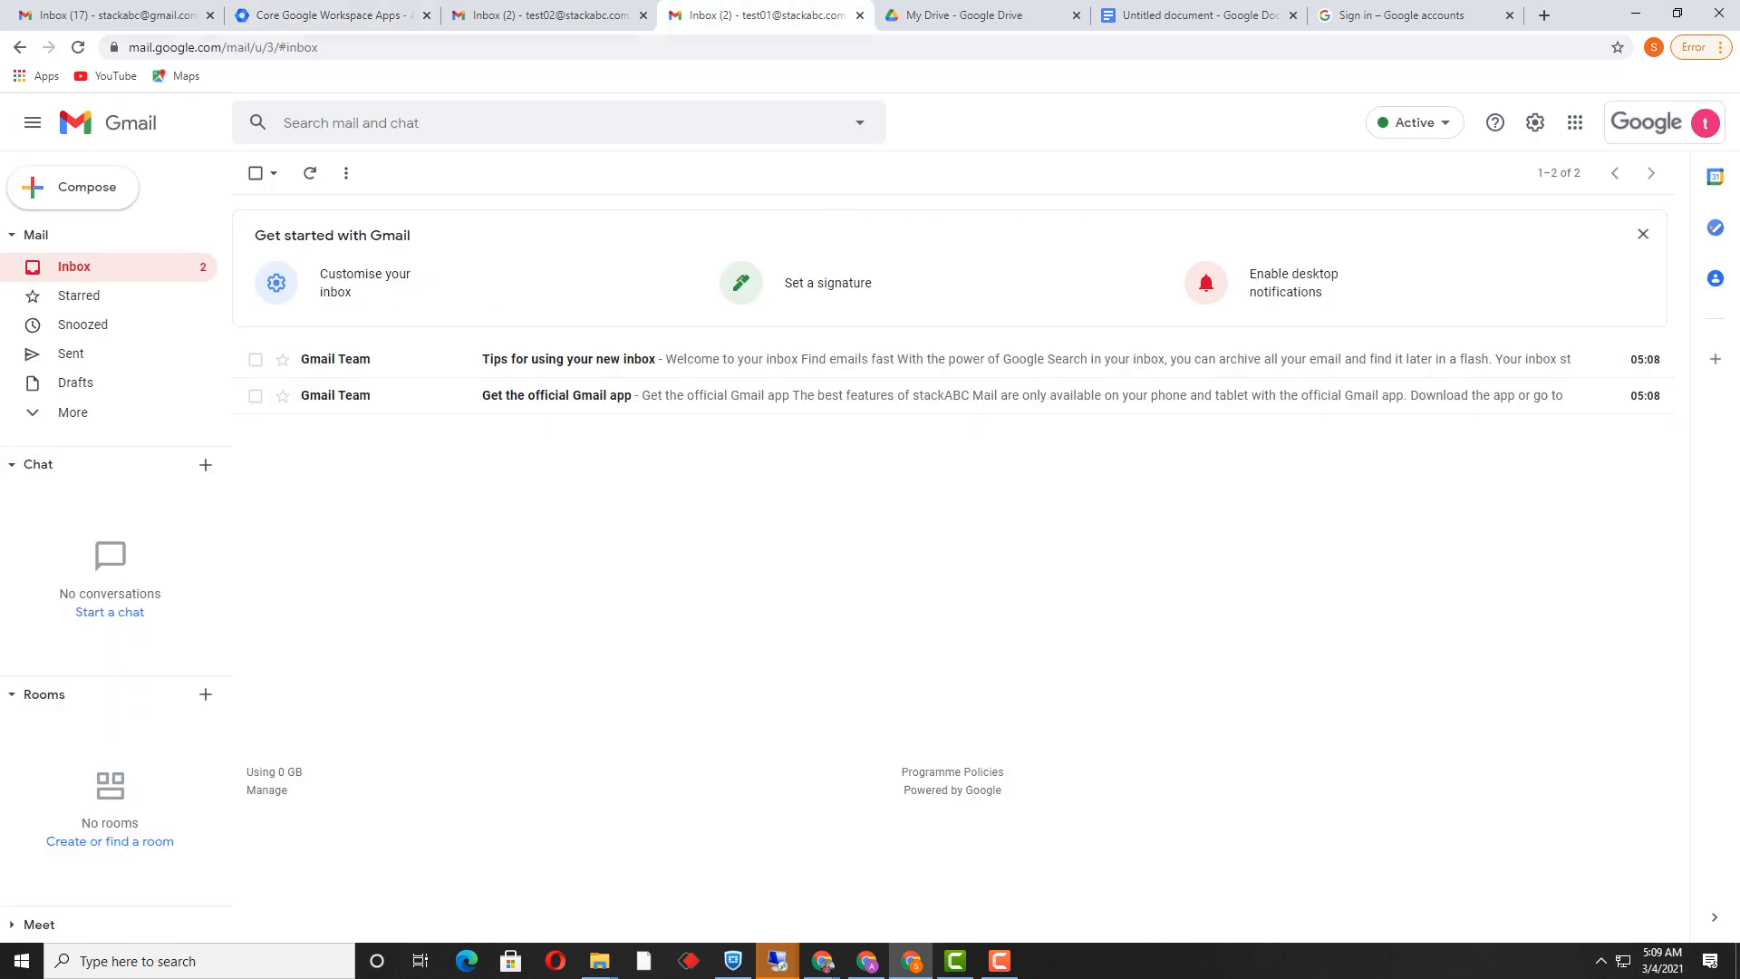
Step: Reload test01's Gmail inbox and verify Drive, Docs, Sheets and Slides now appear in the apps grid
left_click(223, 47)
key("Return")
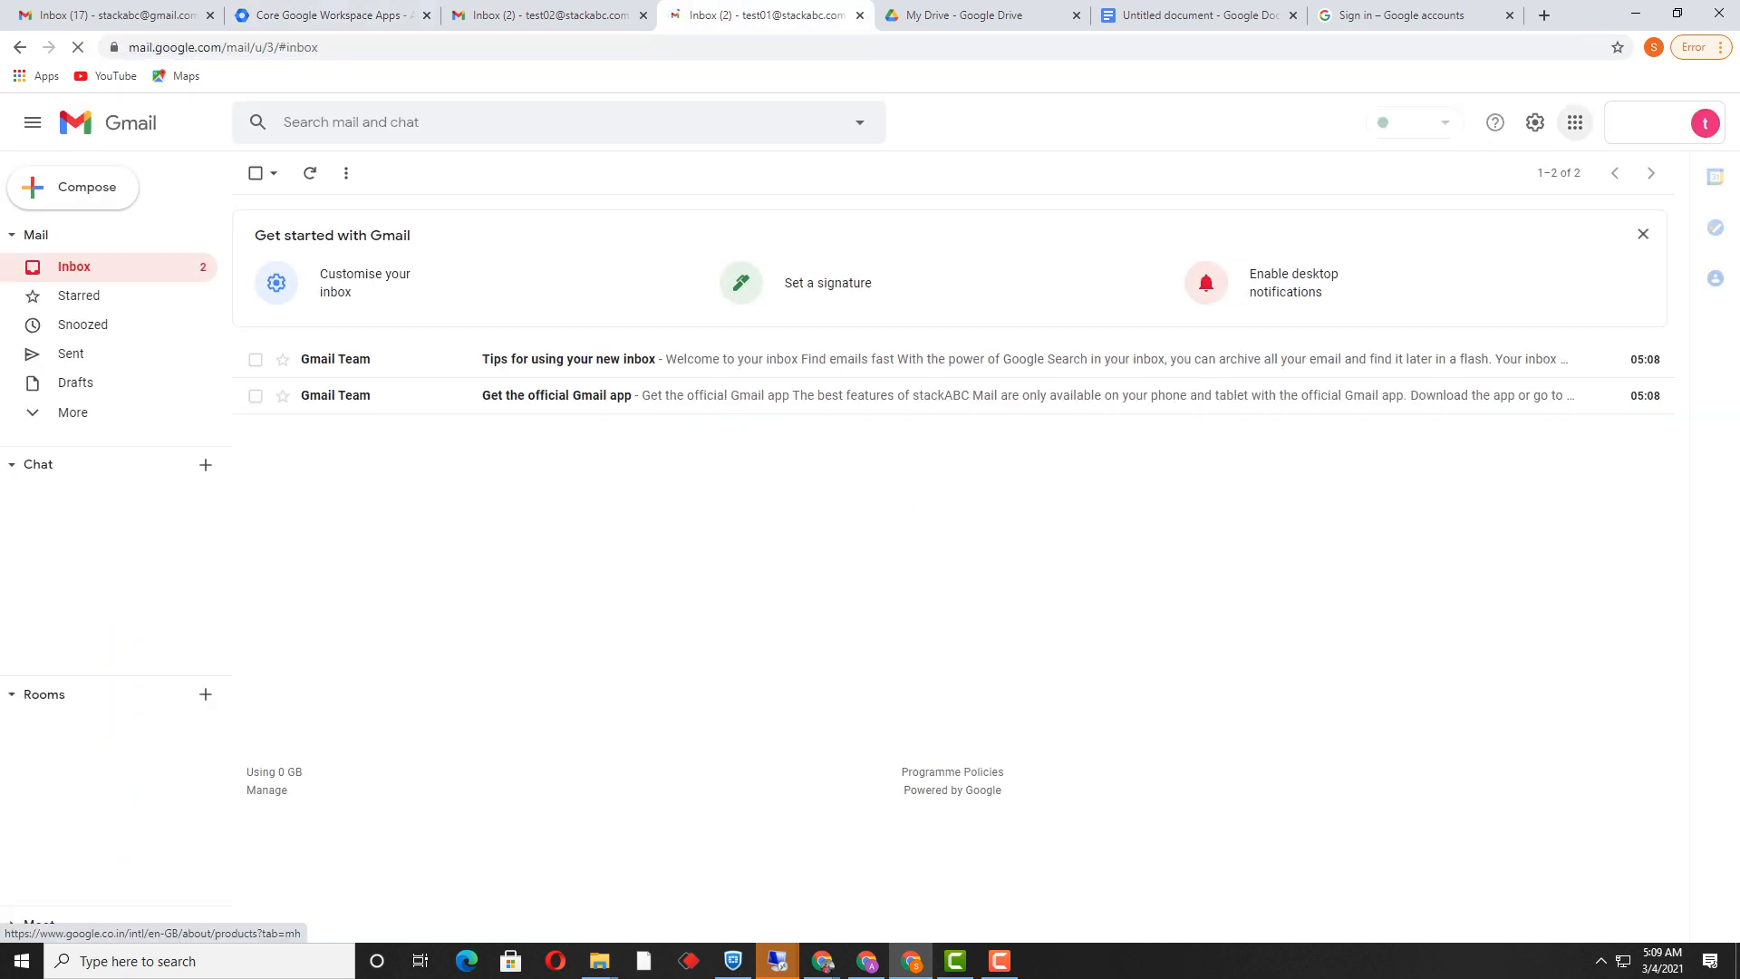
left_click(1575, 122)
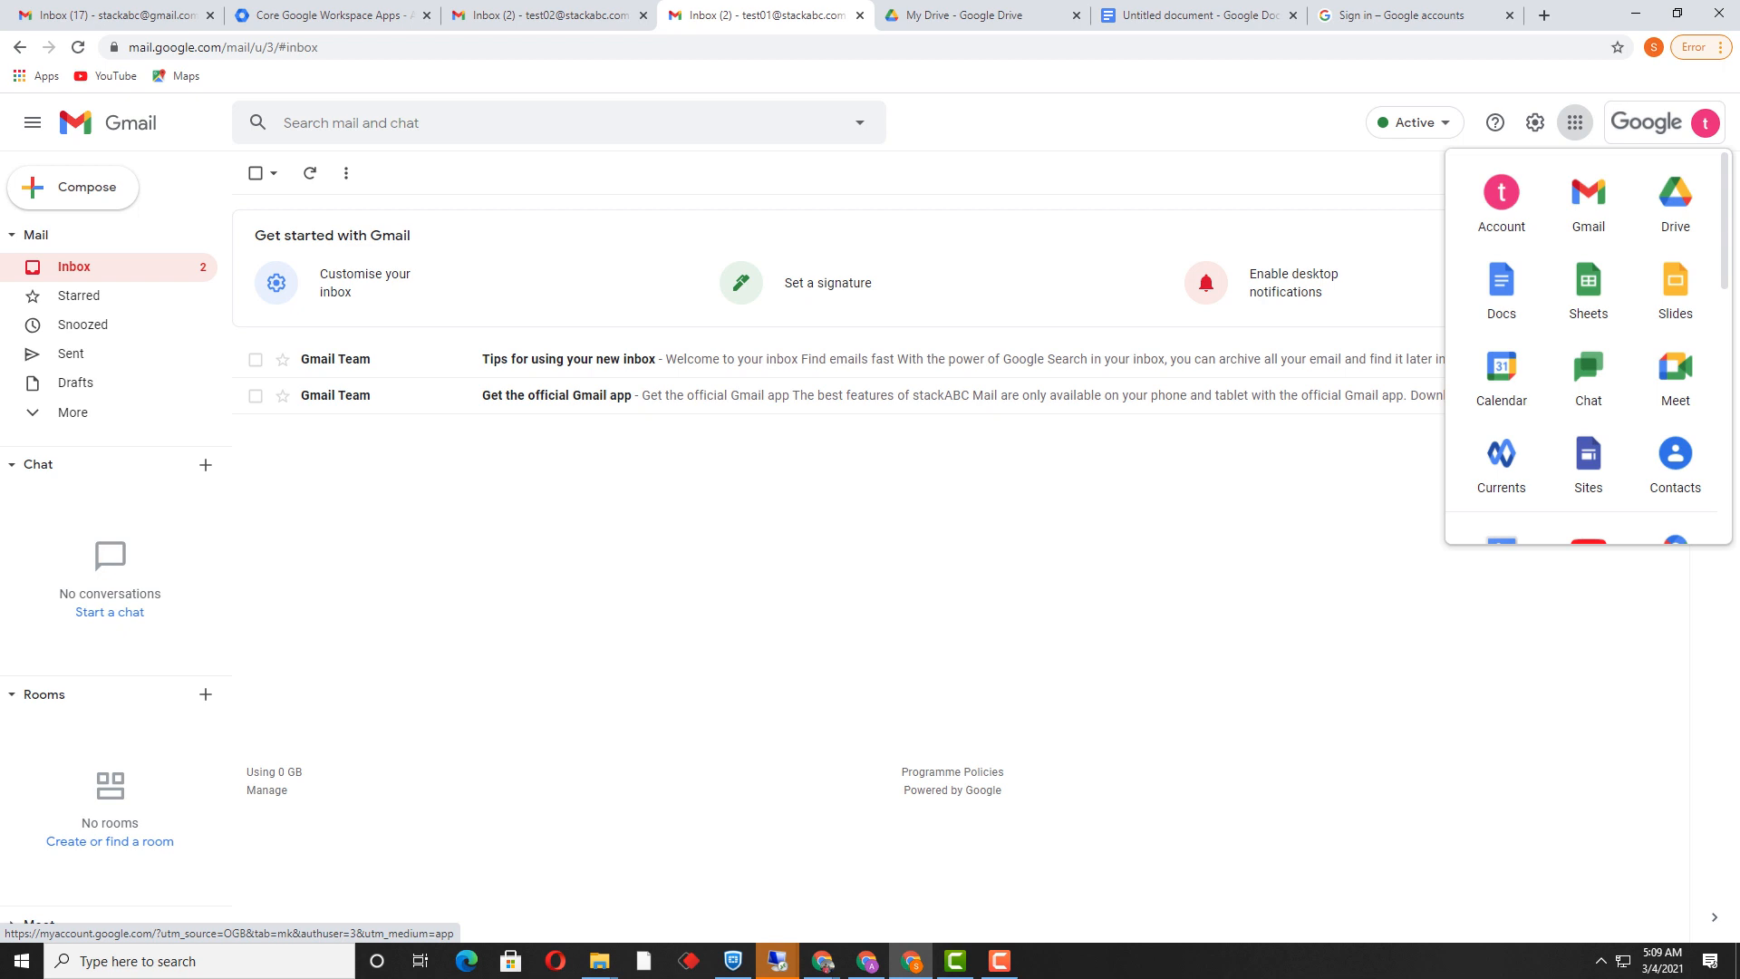
key("Escape")
left_click(998, 960)
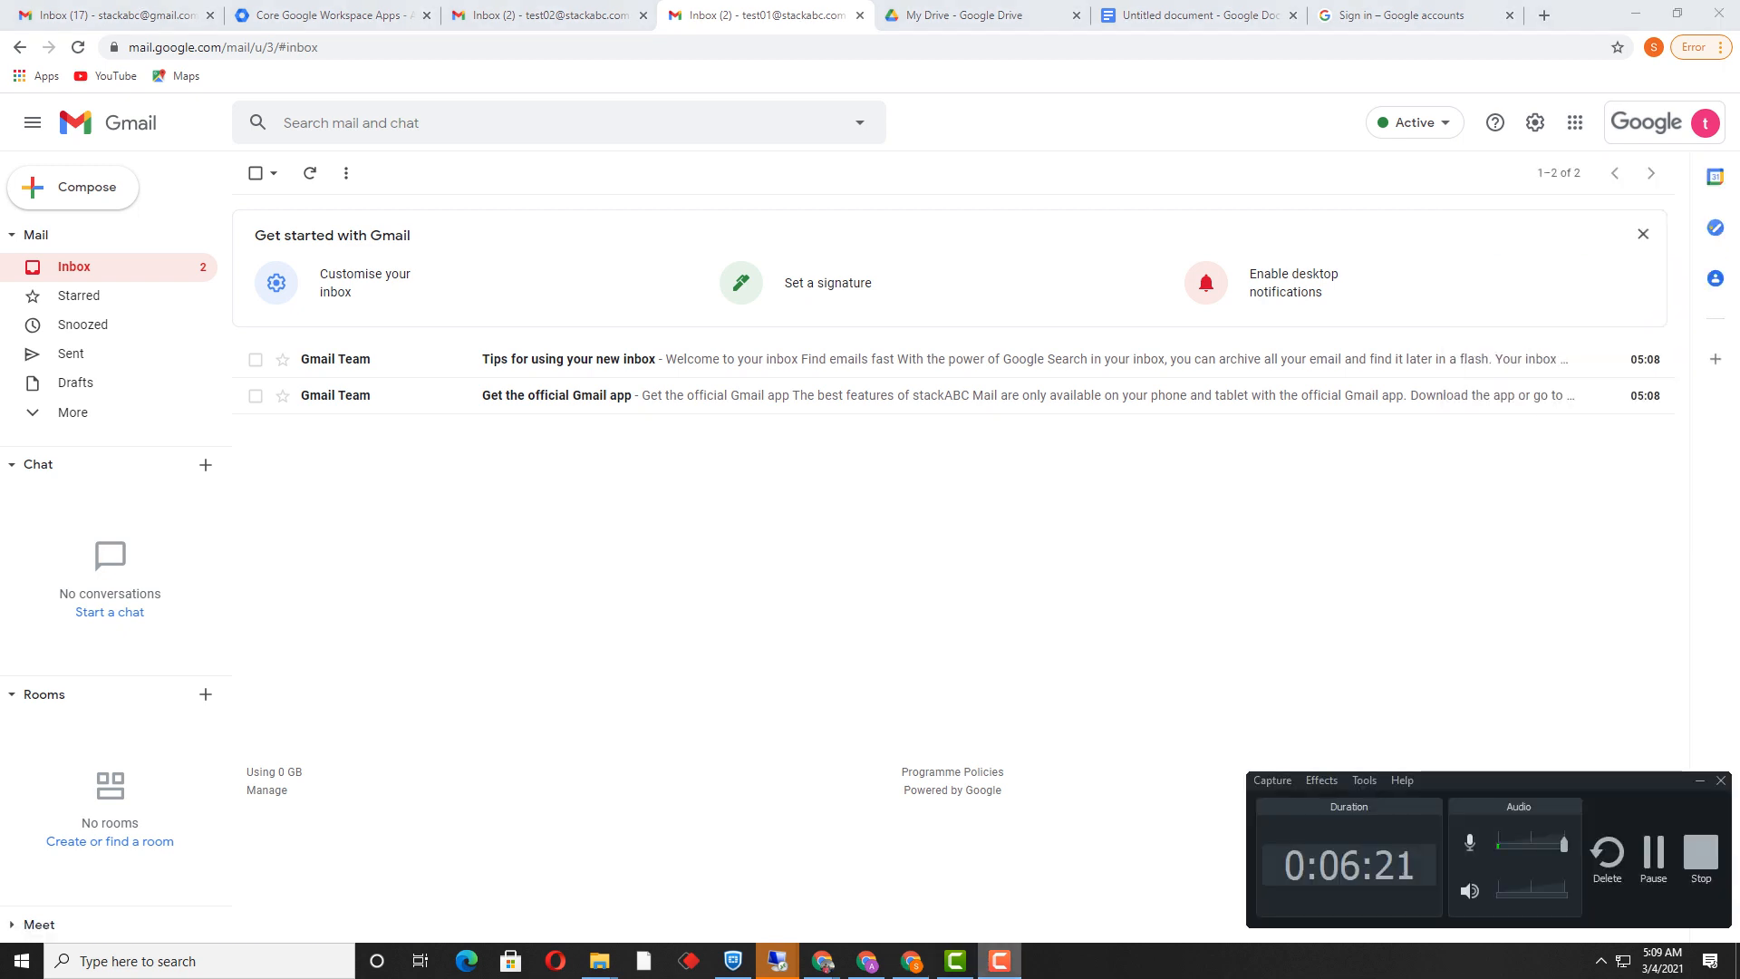